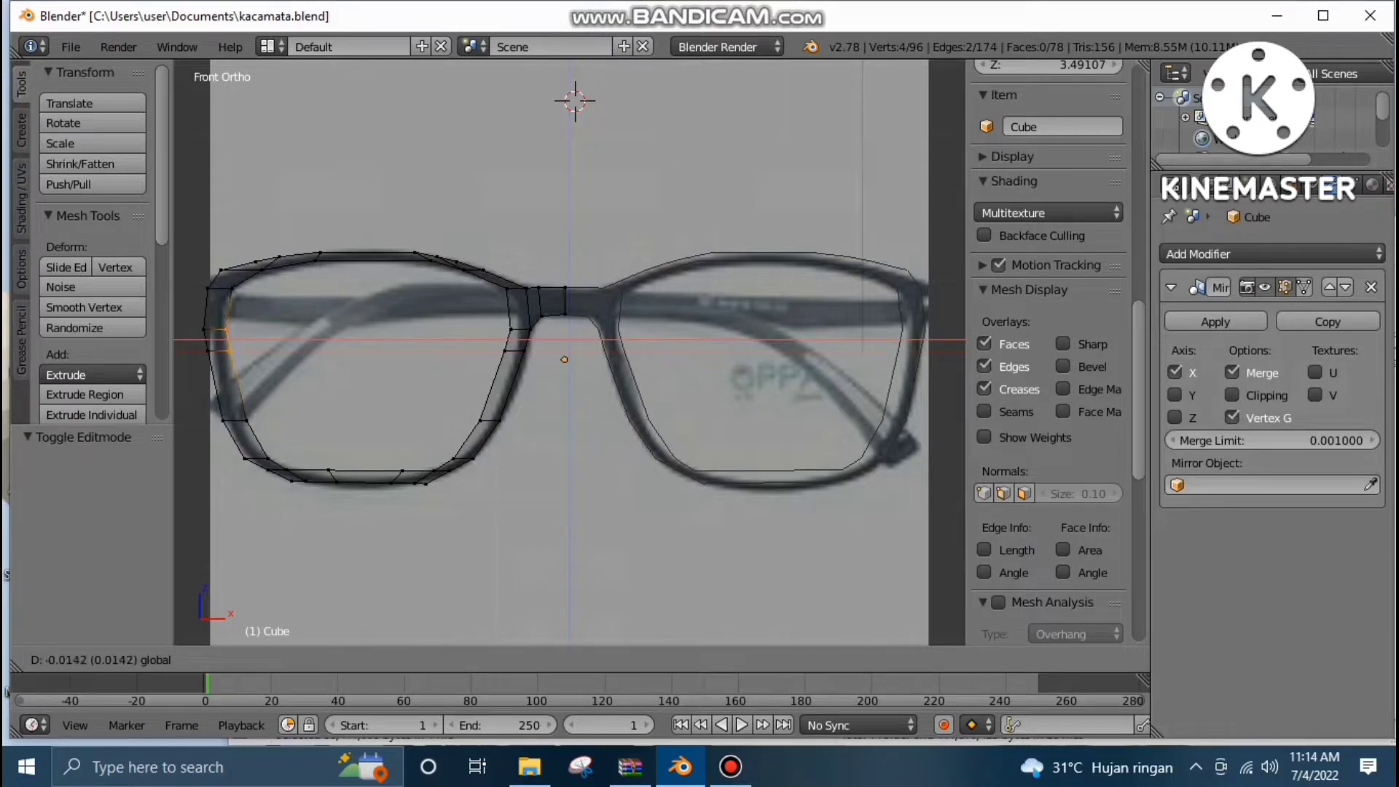
Shift the four inner rim vertices on the left lens's outer side by -0.028 along X, and the lower two by another -0.028.
{"action": "key", "text": "Return"}
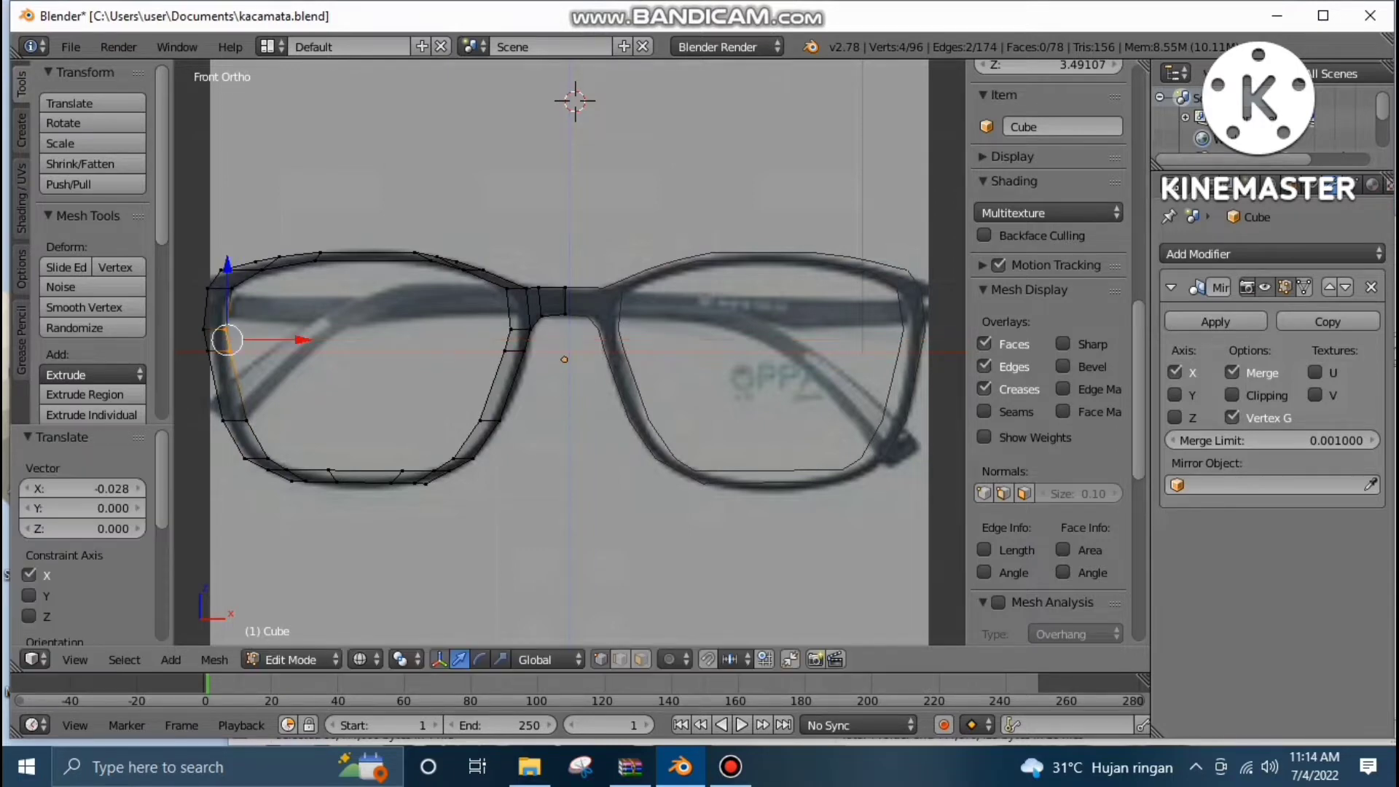
{"action": "key", "text": "a"}
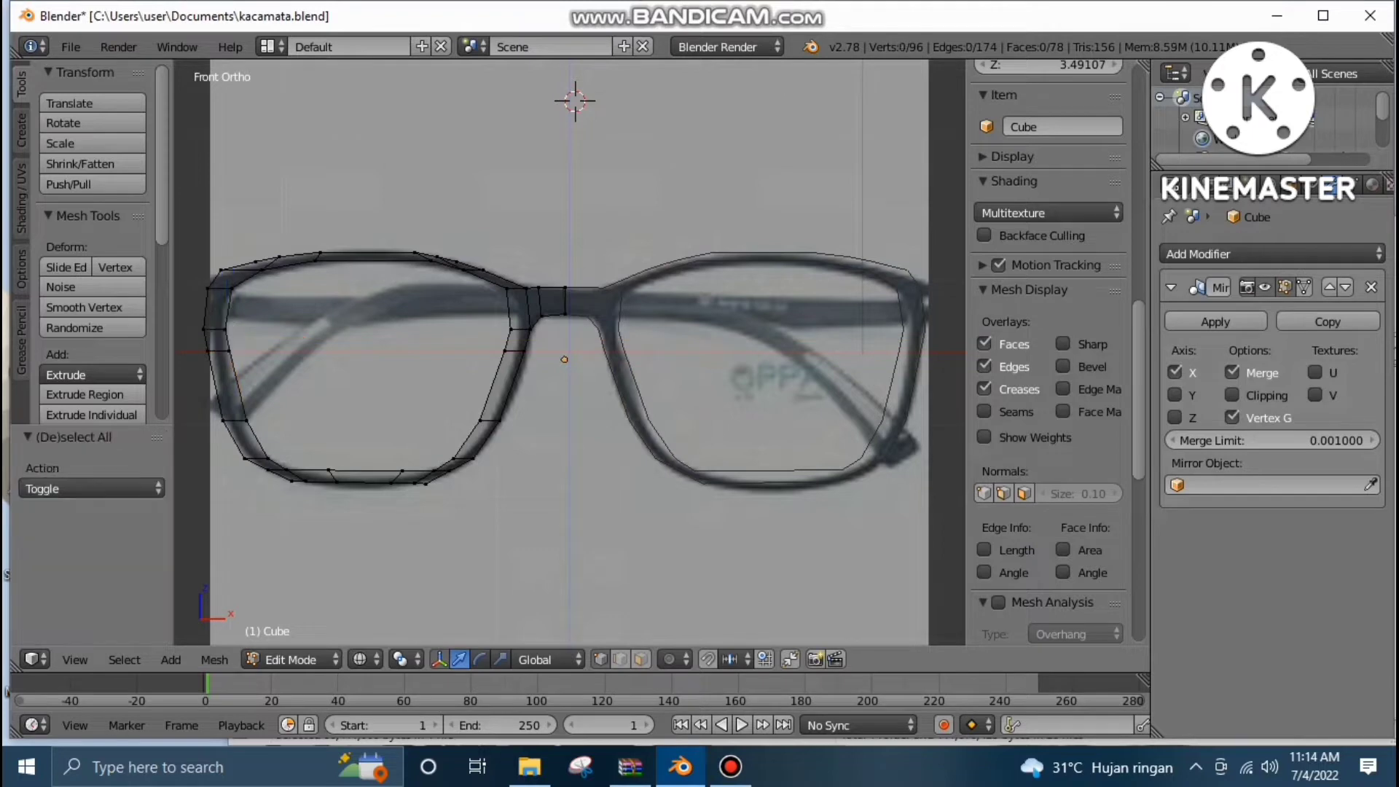
{"action": "scroll", "coordinate": [1049, 437], "scroll_direction": "down", "scroll_amount": 5}
{"action": "key", "text": "b"}
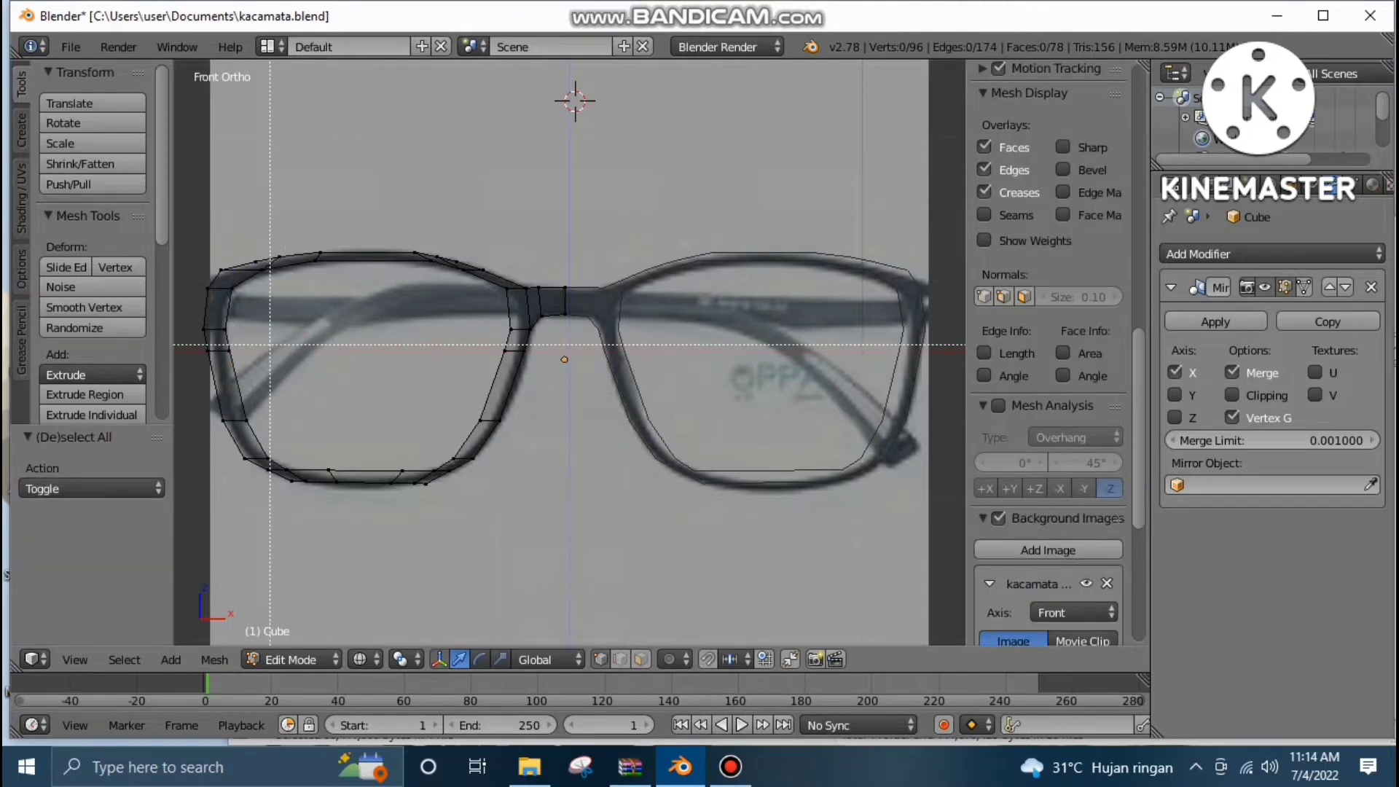
{"action": "left_click_drag", "start_coordinate": [271, 341], "coordinate": [219, 364]}
{"action": "scroll", "coordinate": [1049, 437], "scroll_direction": "up", "scroll_amount": 3}
{"action": "scroll", "coordinate": [1049, 364], "scroll_direction": "up", "scroll_amount": 3}
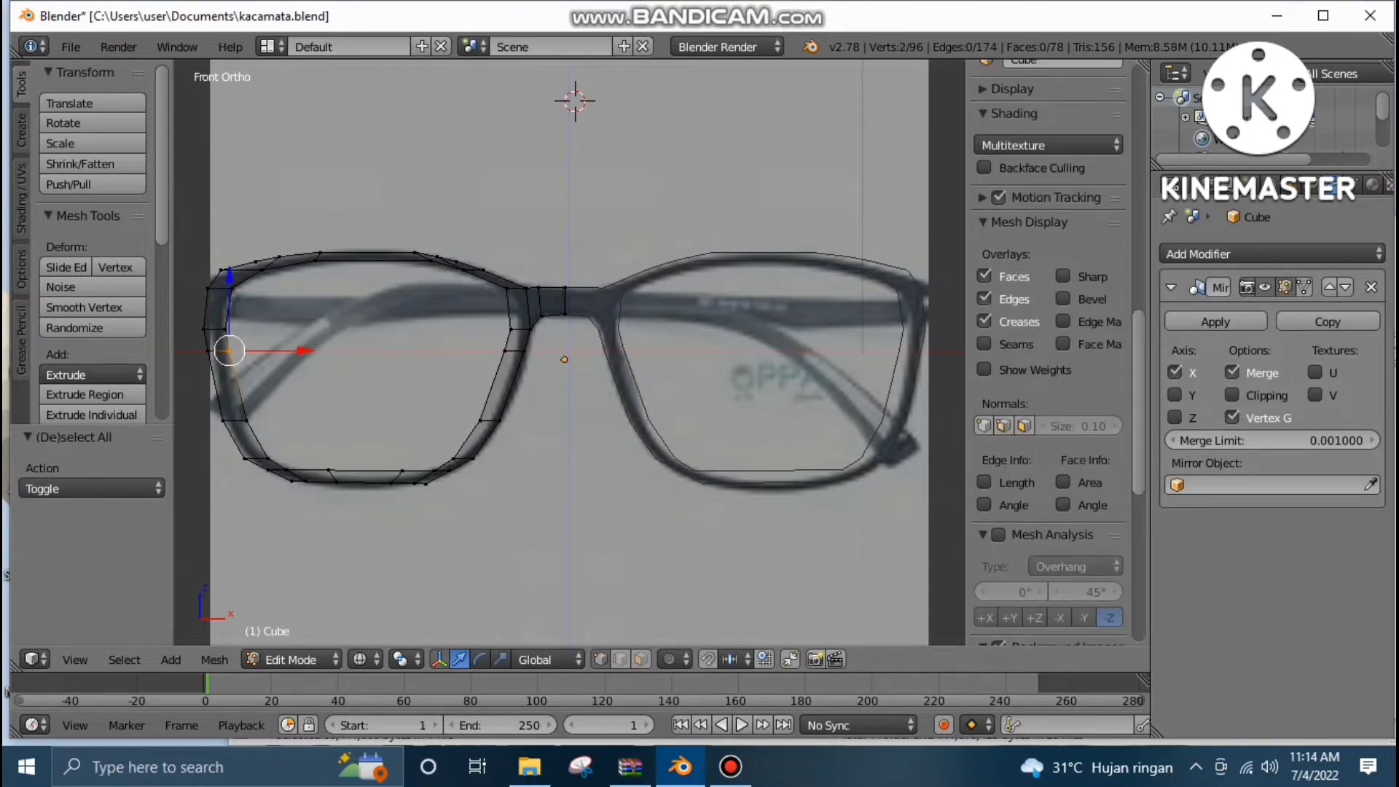
{"action": "key", "text": "g"}
{"action": "key", "text": "x"}
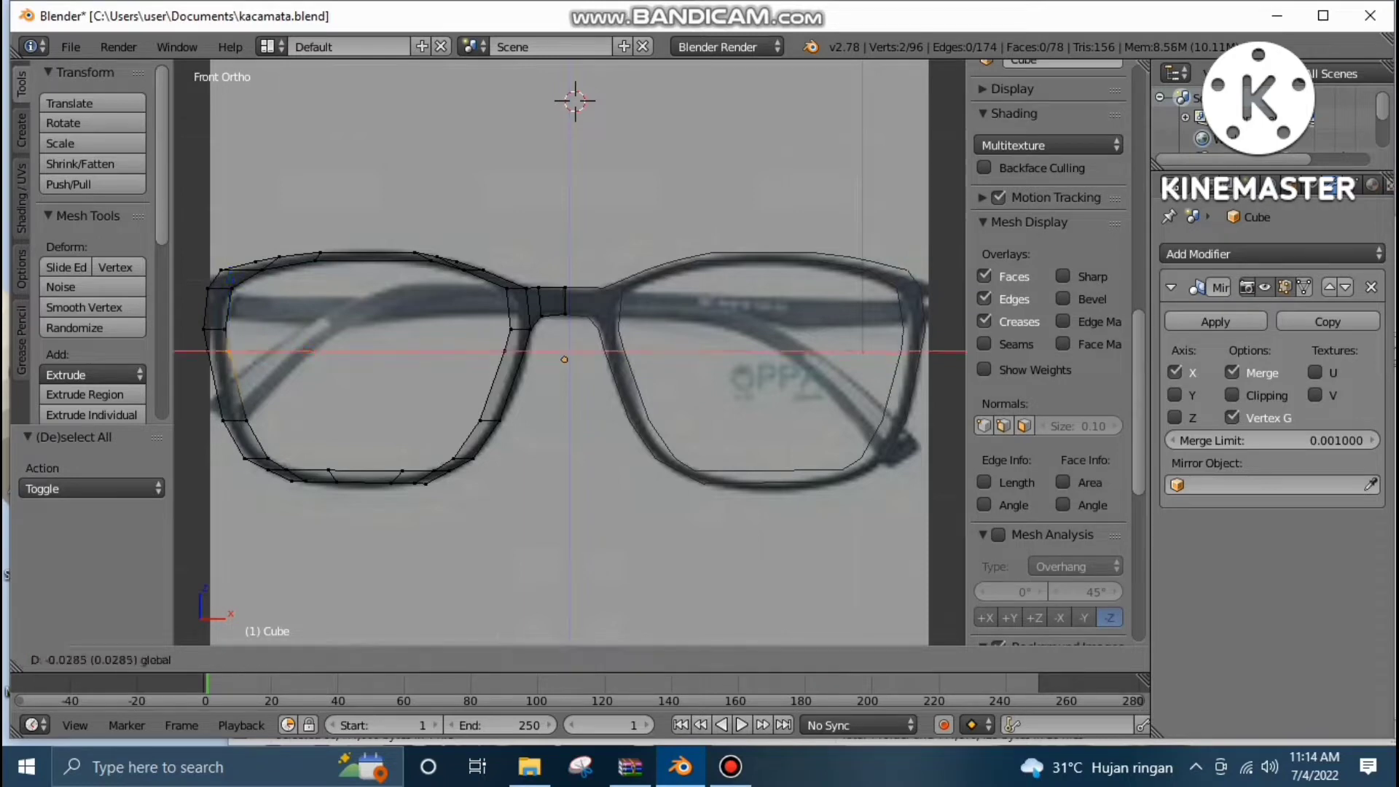
{"action": "key", "text": "Return"}
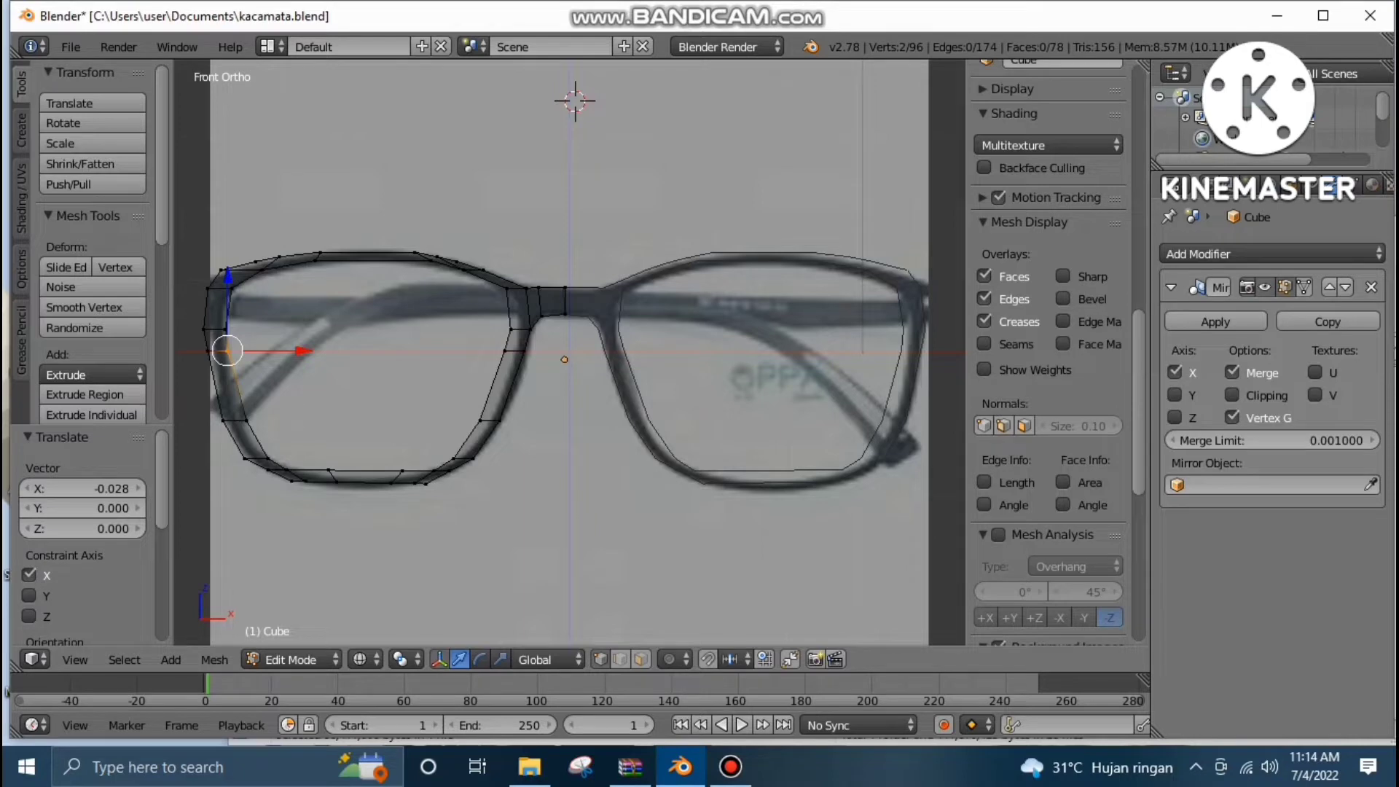
{"action": "key", "text": "a"}
Move the two inner rim vertices at the left lens's lower outer side about 0.0855 outward along X onto the reference frame.
{"action": "scroll", "coordinate": [1049, 364], "scroll_direction": "down", "scroll_amount": 5}
{"action": "key", "text": "b"}
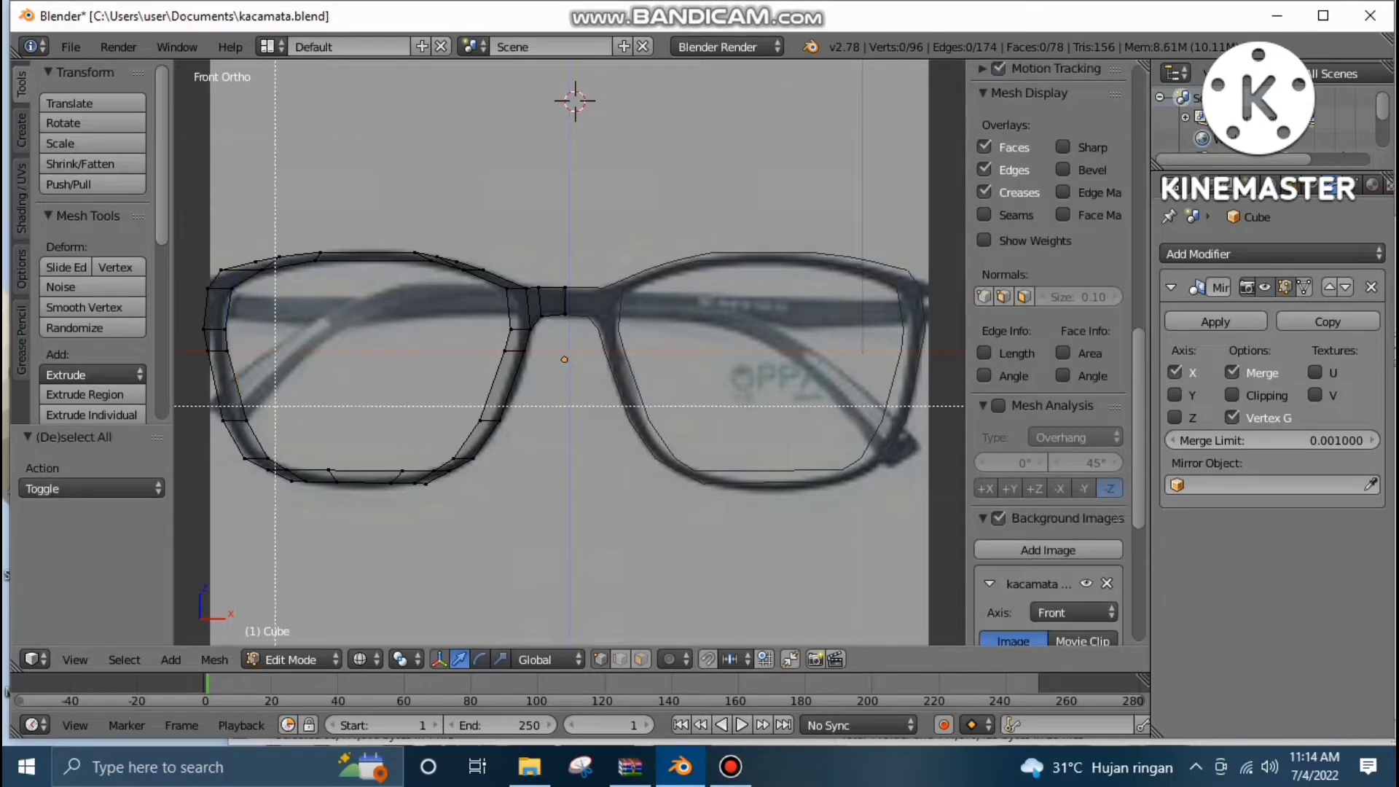
{"action": "left_click_drag", "start_coordinate": [277, 403], "coordinate": [232, 432]}
{"action": "scroll", "coordinate": [1049, 365], "scroll_direction": "up", "scroll_amount": 3}
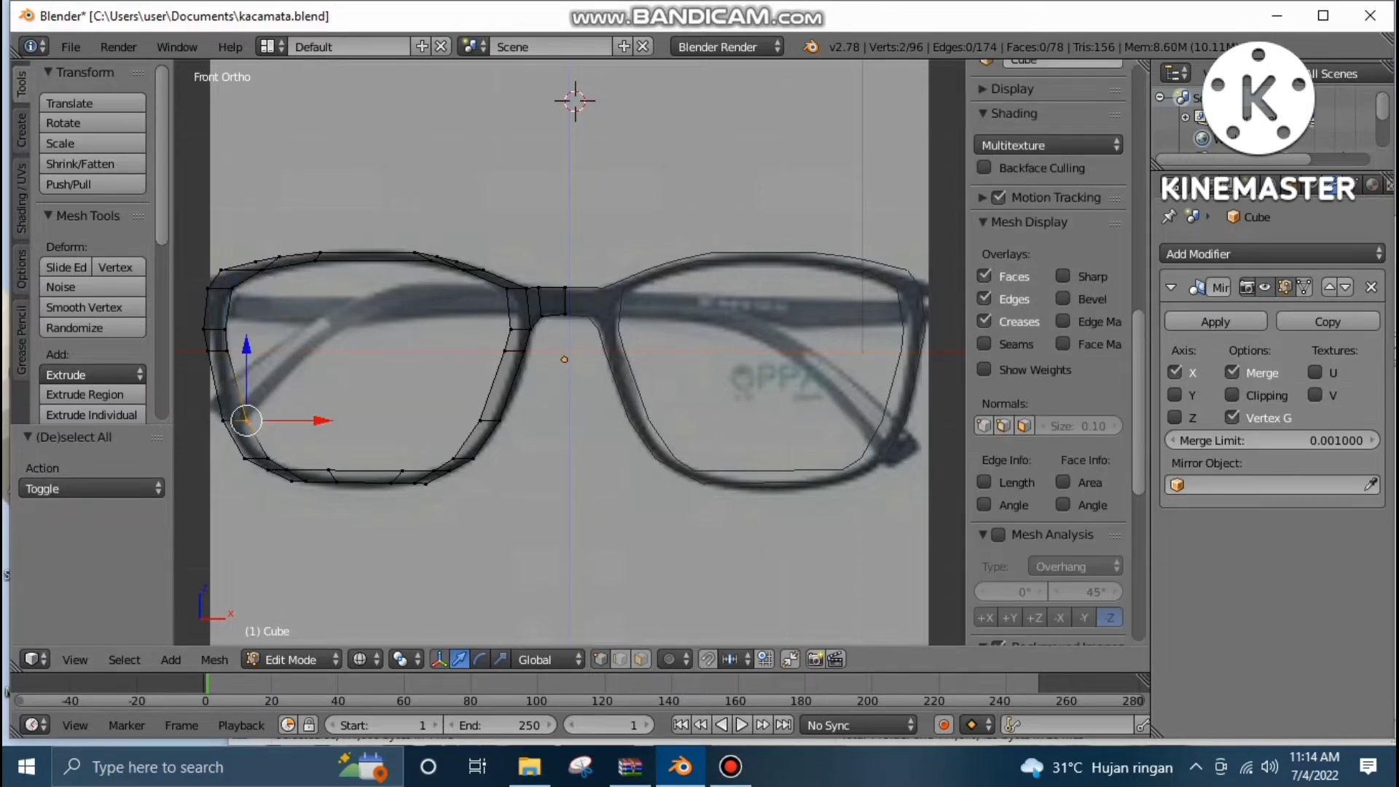
{"action": "key", "text": "g"}
{"action": "key", "text": "x"}
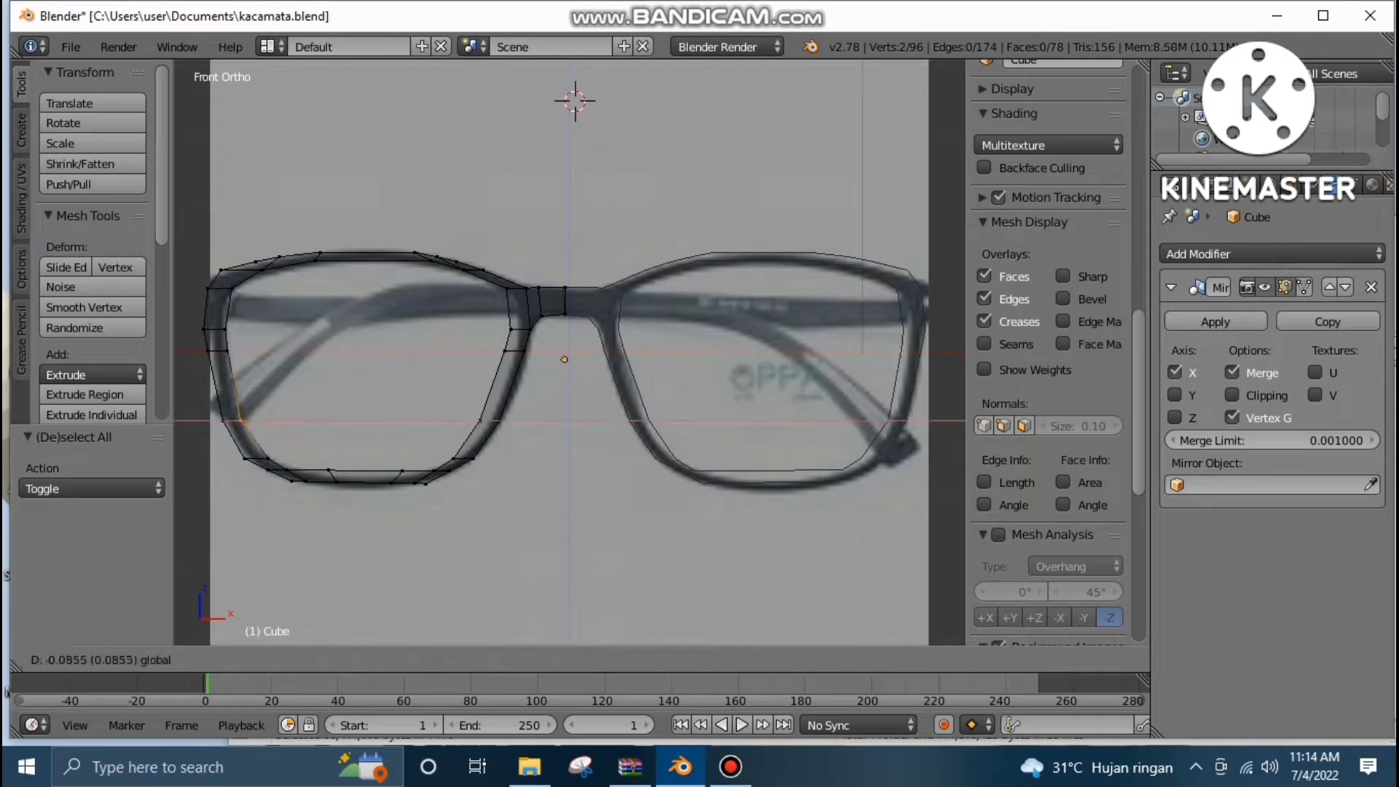
{"action": "left_click_drag", "start_coordinate": [315, 420], "coordinate": [314, 421]}
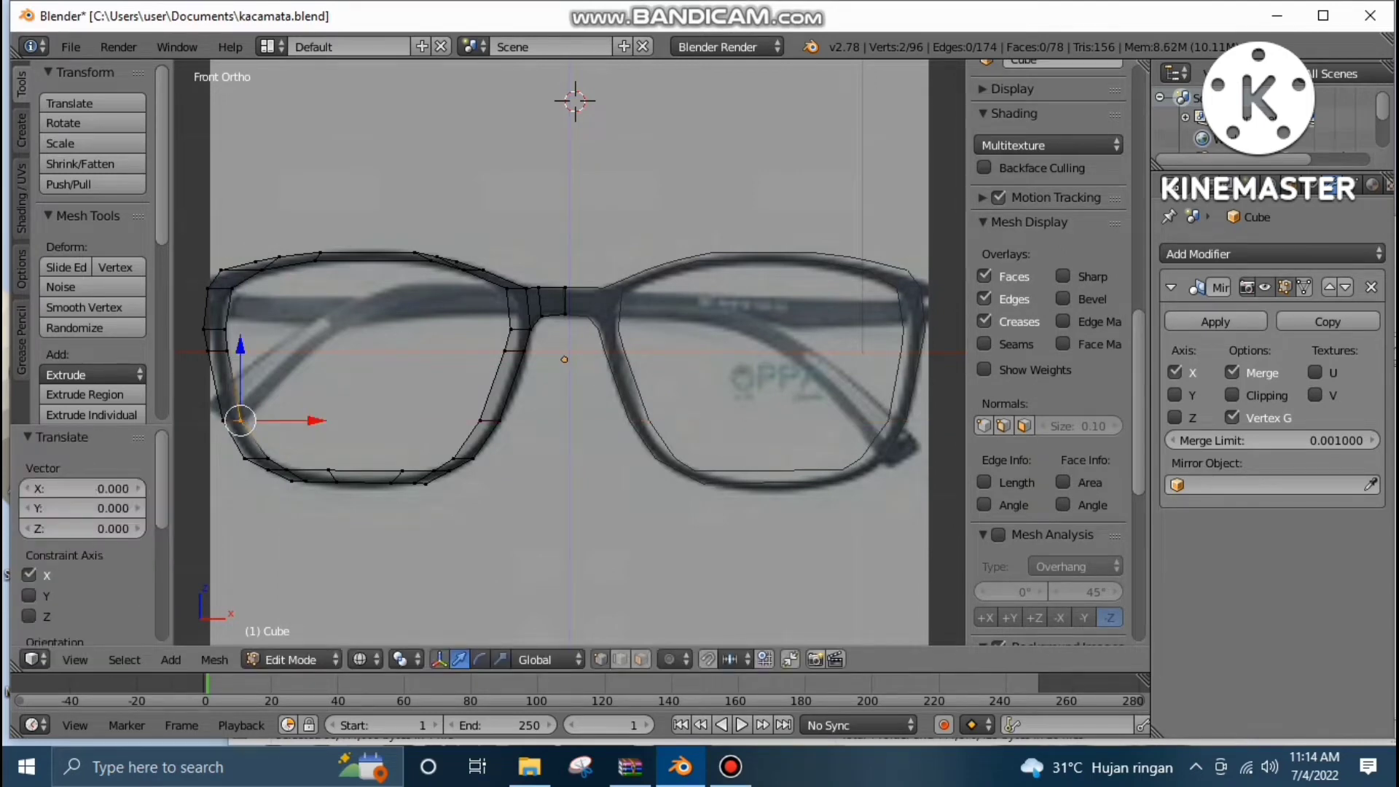
{"action": "key", "text": "a"}
Lower the eight vertices of the left lens's middle bottom rim by about 0.1 along Z to follow the reference frame.
{"action": "scroll", "coordinate": [1049, 364], "scroll_direction": "down", "scroll_amount": 5}
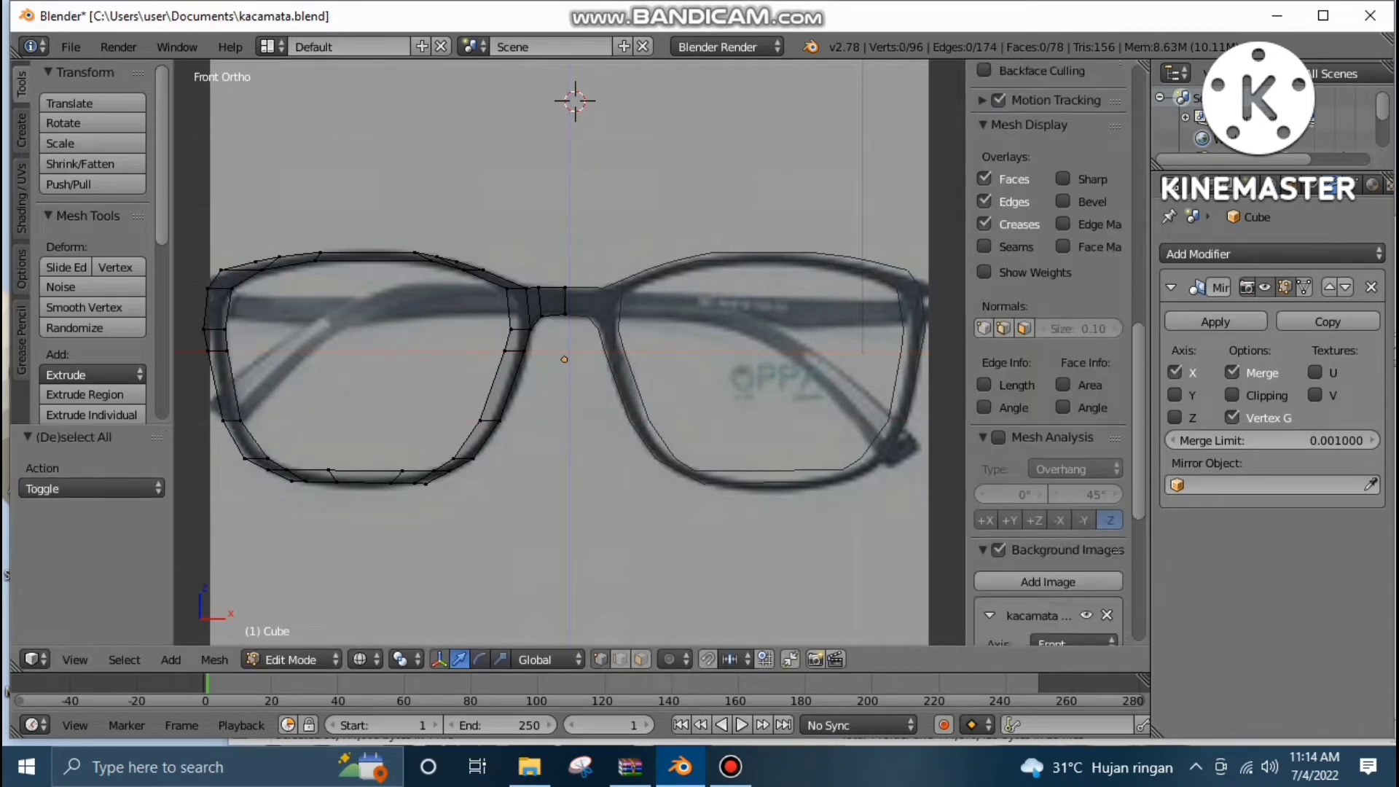
{"action": "key", "text": "b"}
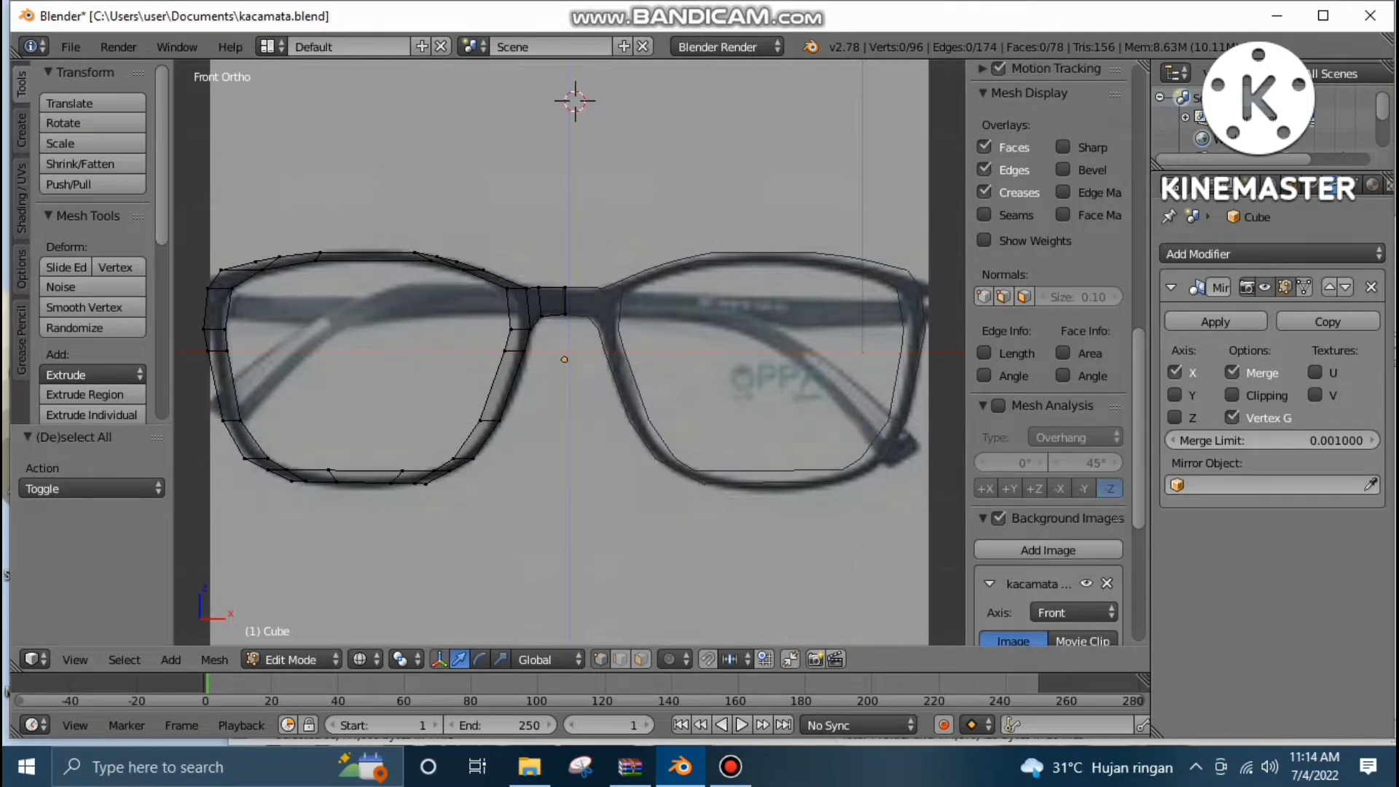
{"action": "left_click_drag", "start_coordinate": [400, 438], "coordinate": [321, 497]}
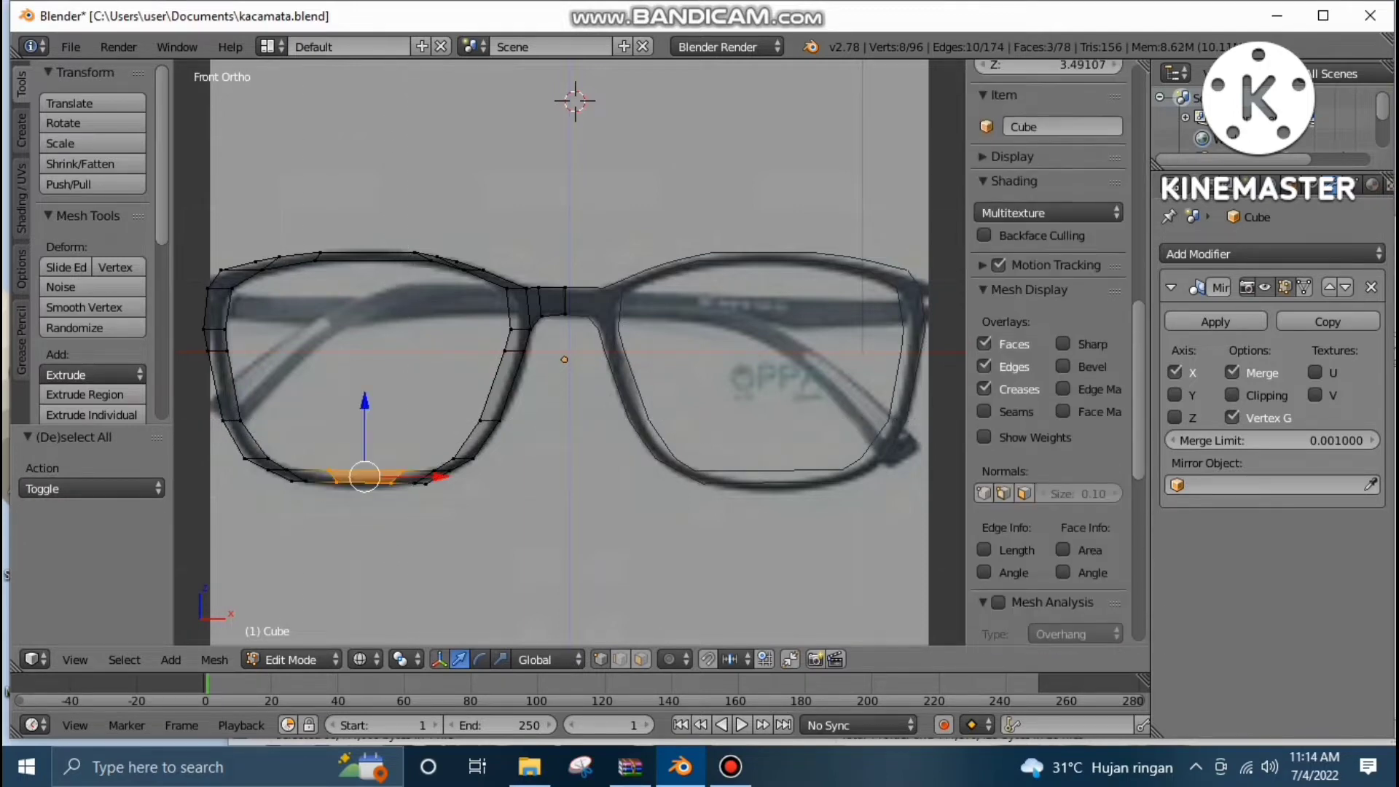
{"action": "left_click_drag", "start_coordinate": [365, 402], "coordinate": [364, 411]}
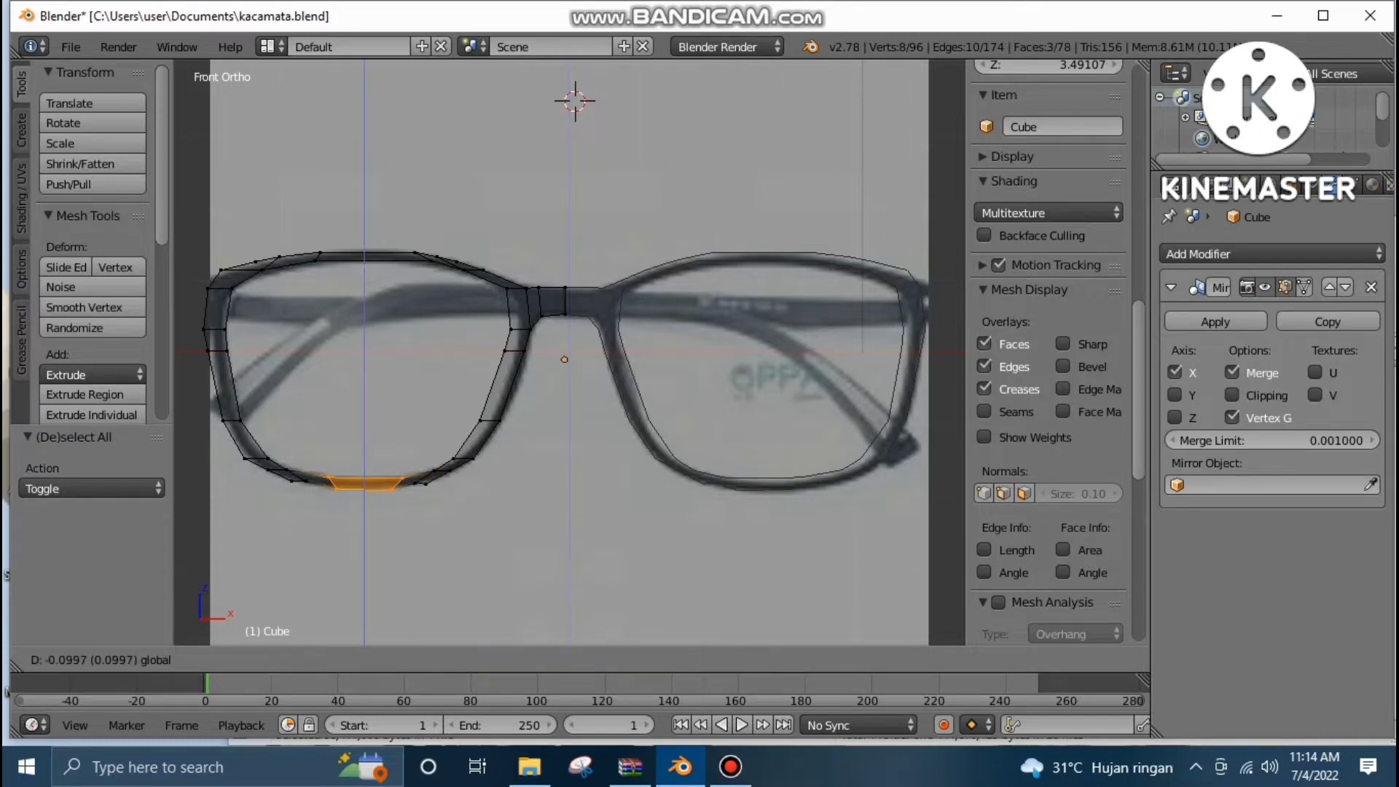
{"action": "left_click_drag", "start_coordinate": [364, 410], "coordinate": [364, 402]}
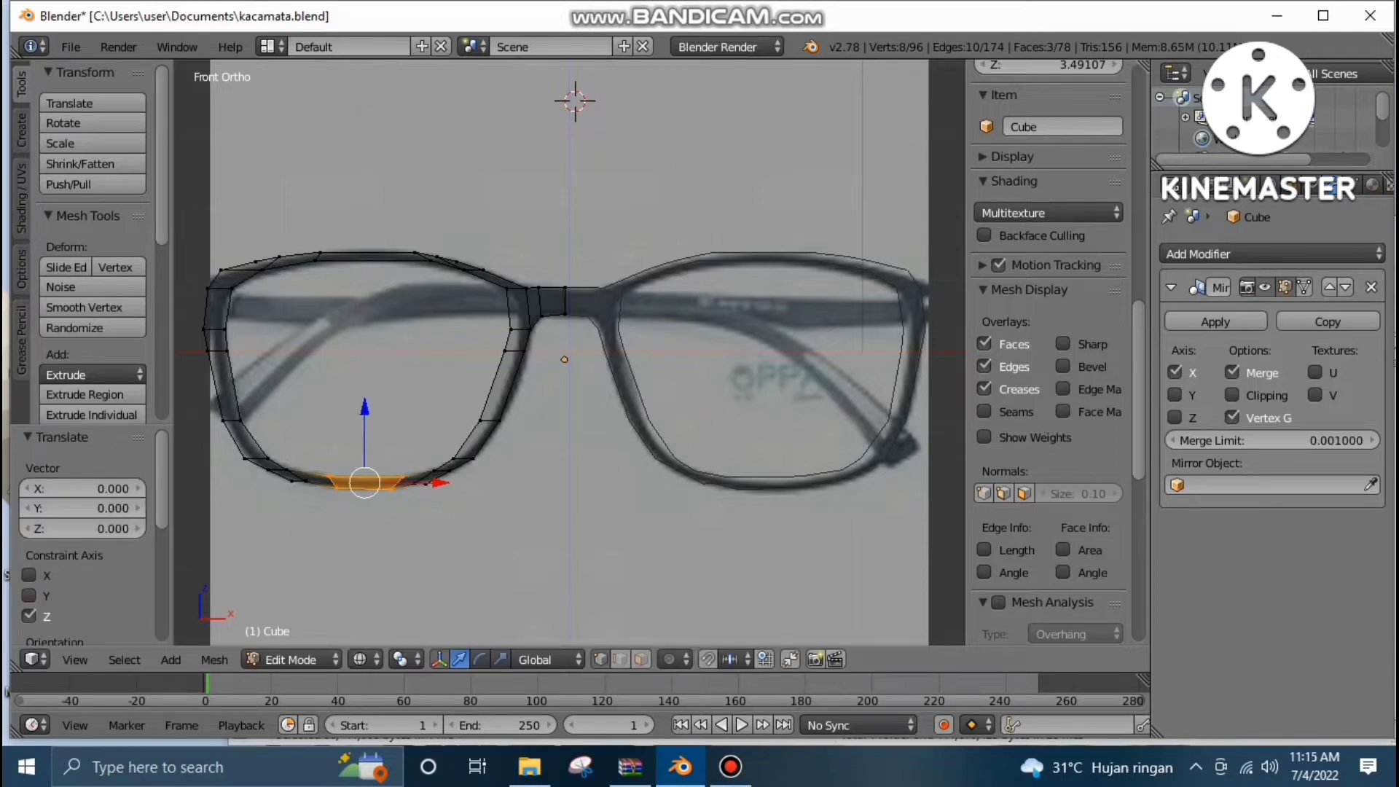
{"action": "key", "text": "a"}
Move the two vertices at the left lens's bottom rim, on the outer side of the middle segment, by -0.014 along Z.
{"action": "scroll", "coordinate": [1049, 437], "scroll_direction": "down", "scroll_amount": 5}
{"action": "key", "text": "b"}
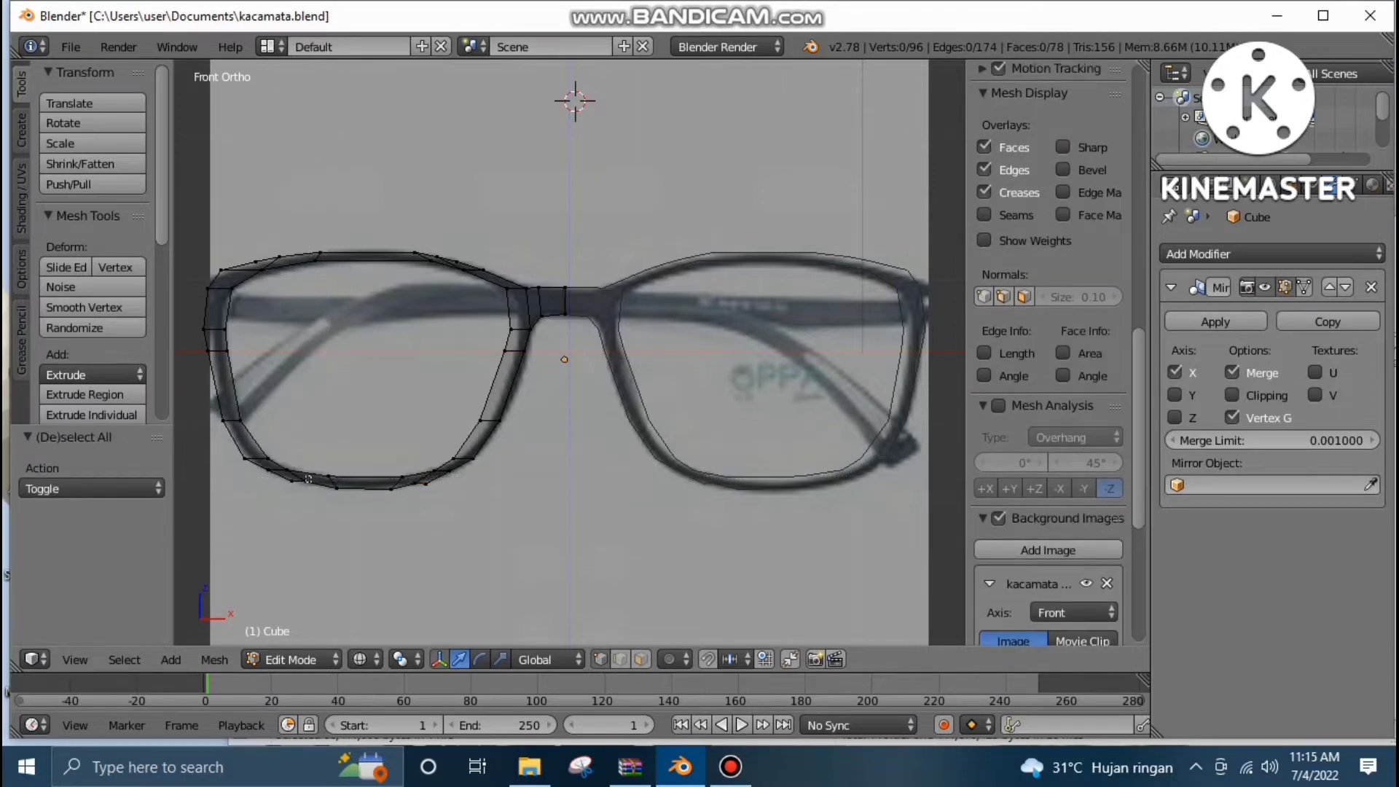
{"action": "left_click_drag", "start_coordinate": [300, 476], "coordinate": [311, 489]}
{"action": "key", "text": "g"}
{"action": "key", "text": "z"}
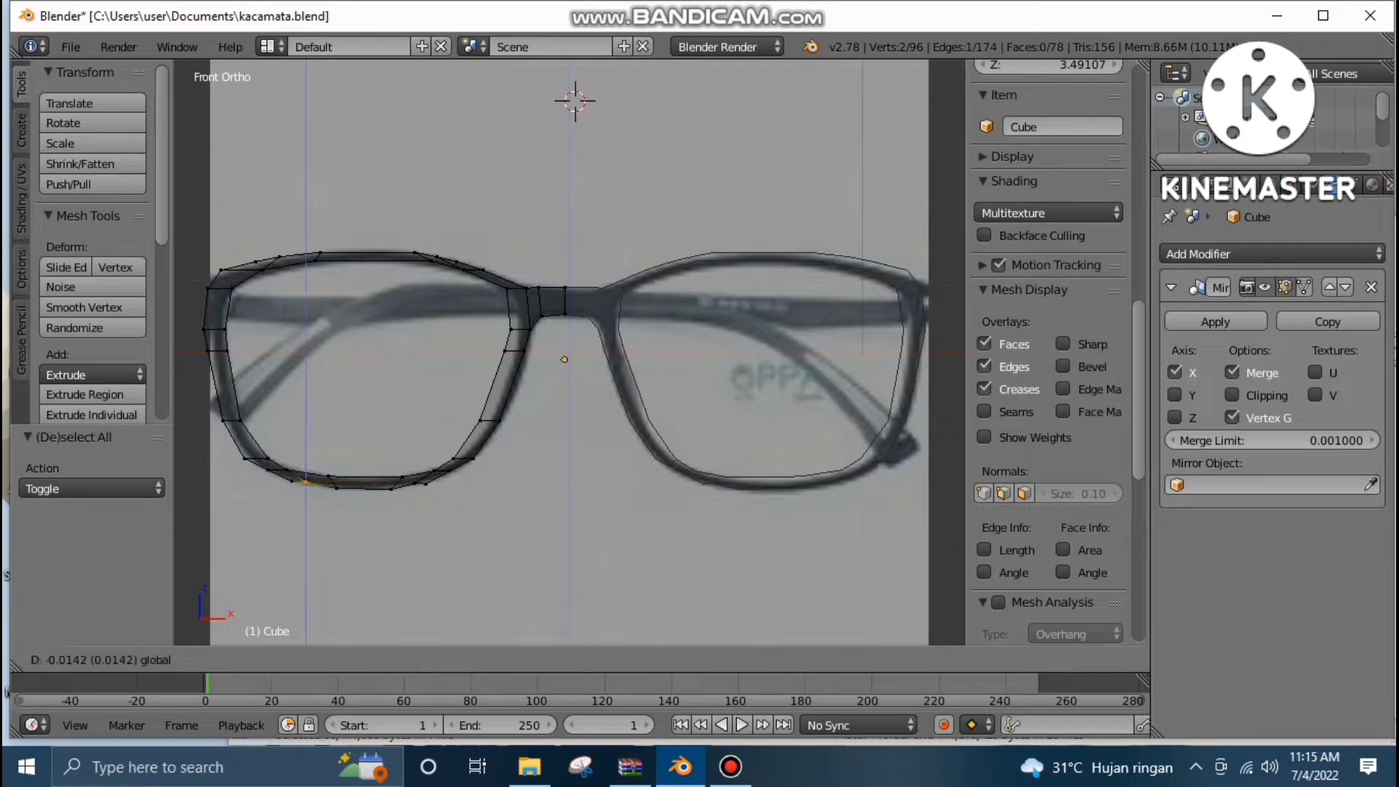
{"action": "left_click_drag", "start_coordinate": [305, 411], "coordinate": [305, 409]}
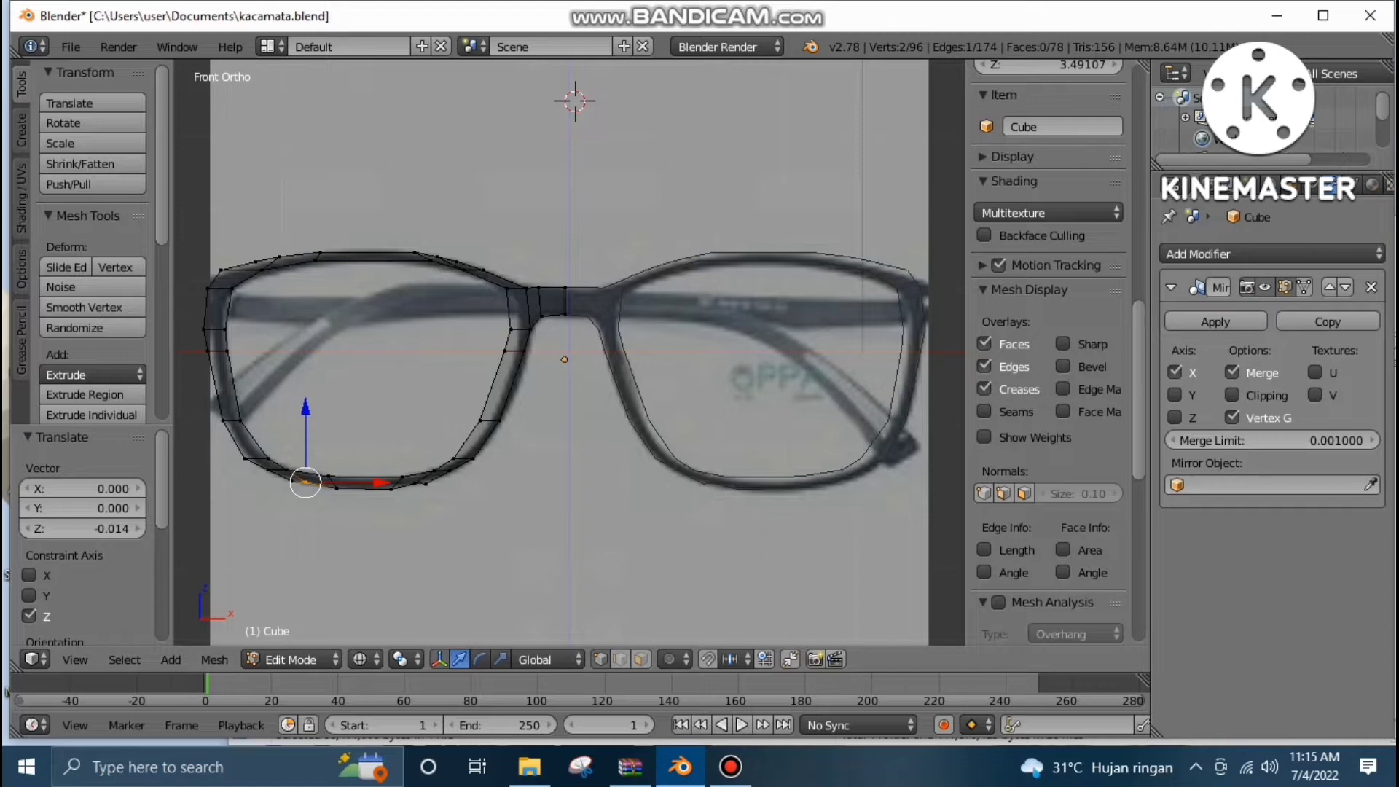
{"action": "key", "text": "a"}
Raise the two vertices at the left lens's bottom rim, on the bridge side of the middle segment, by 0.014 along Z.
{"action": "scroll", "coordinate": [1049, 365], "scroll_direction": "down", "scroll_amount": 6}
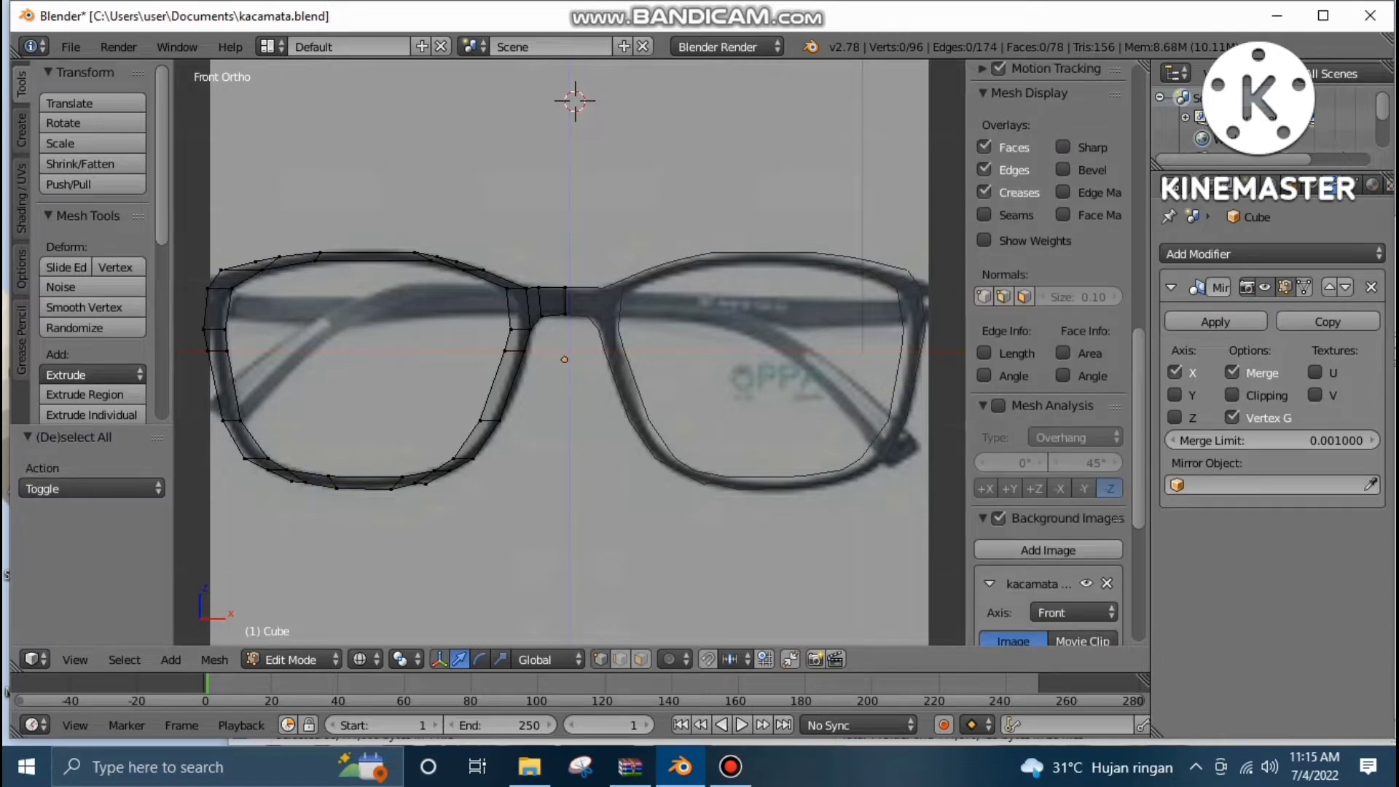
{"action": "key", "text": "b"}
{"action": "left_click_drag", "start_coordinate": [418, 476], "coordinate": [432, 496]}
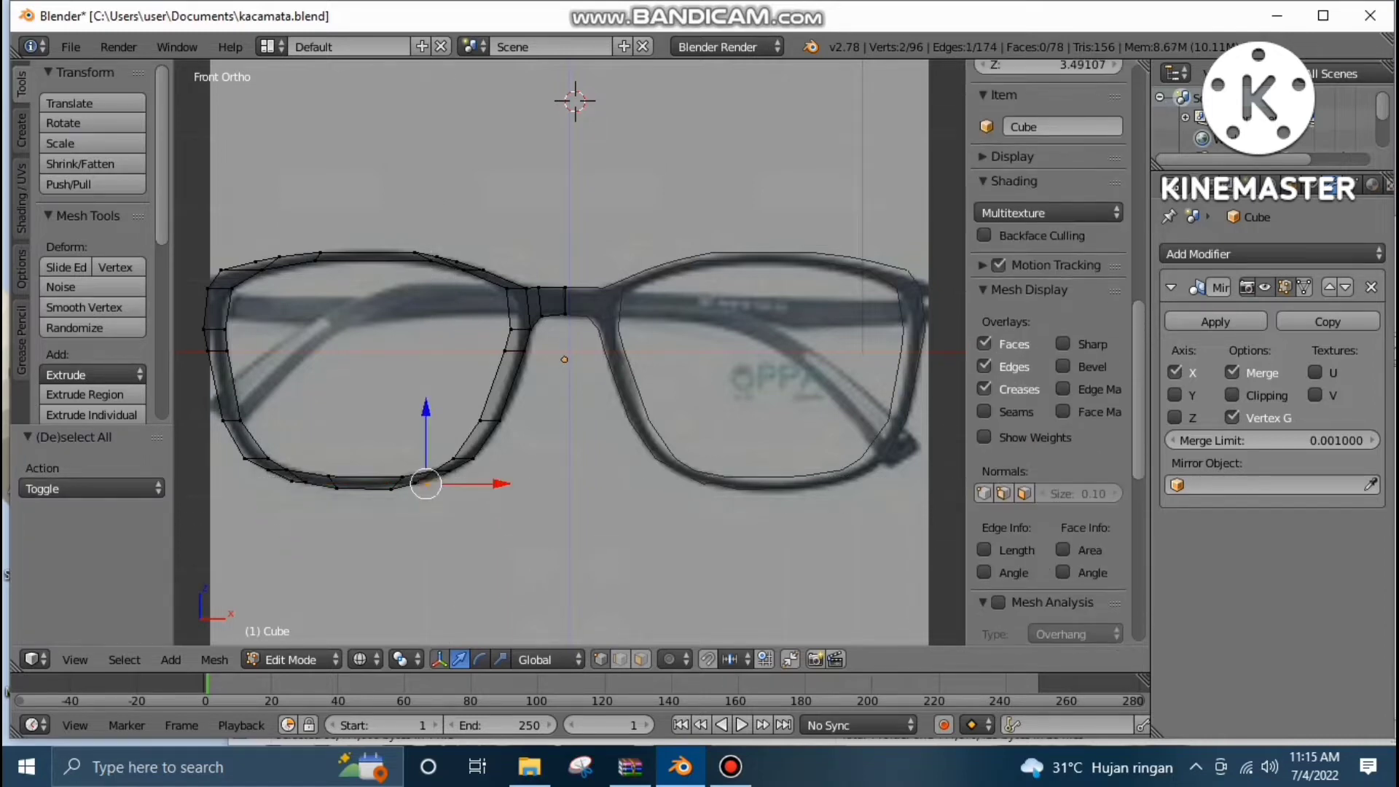
{"action": "key", "text": "g"}
{"action": "key", "text": "z"}
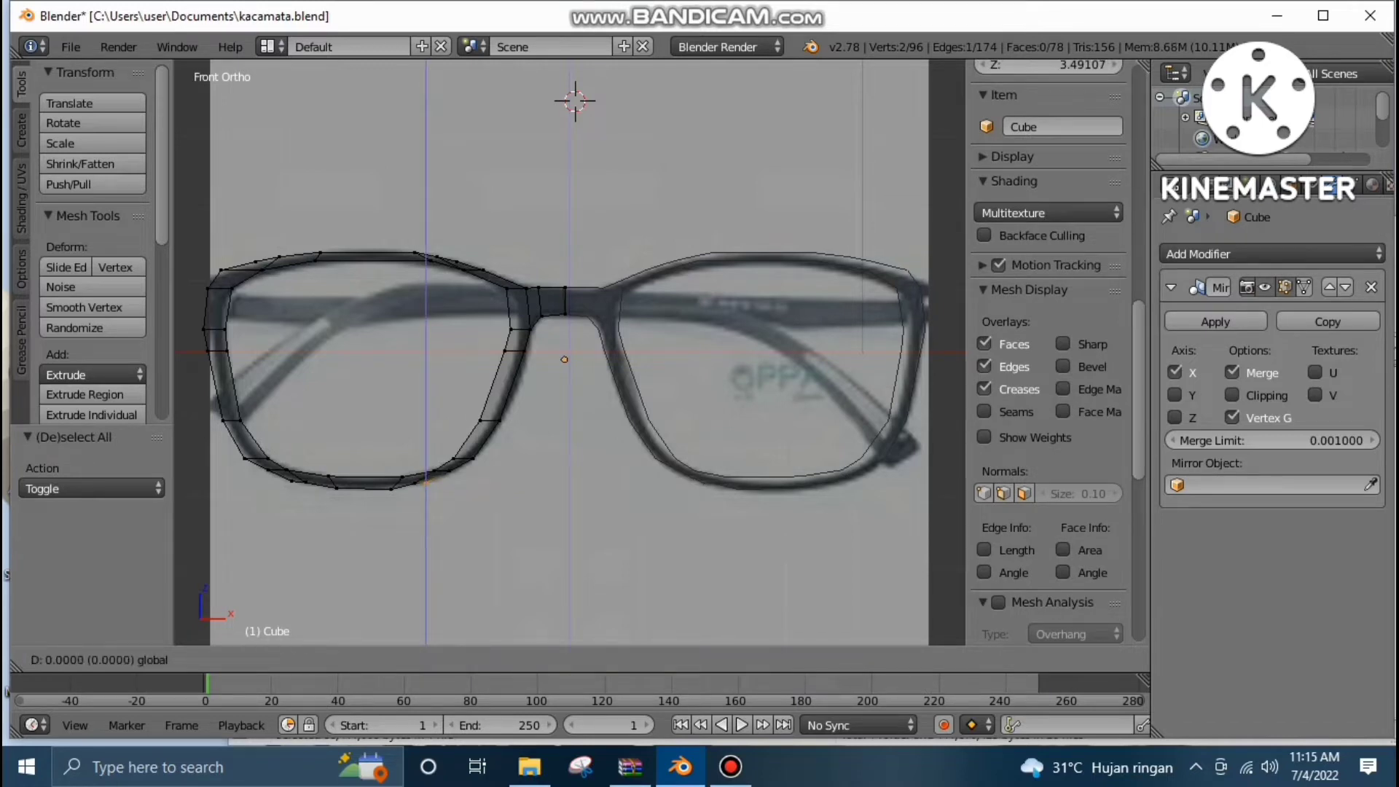
{"action": "key", "text": "Return"}
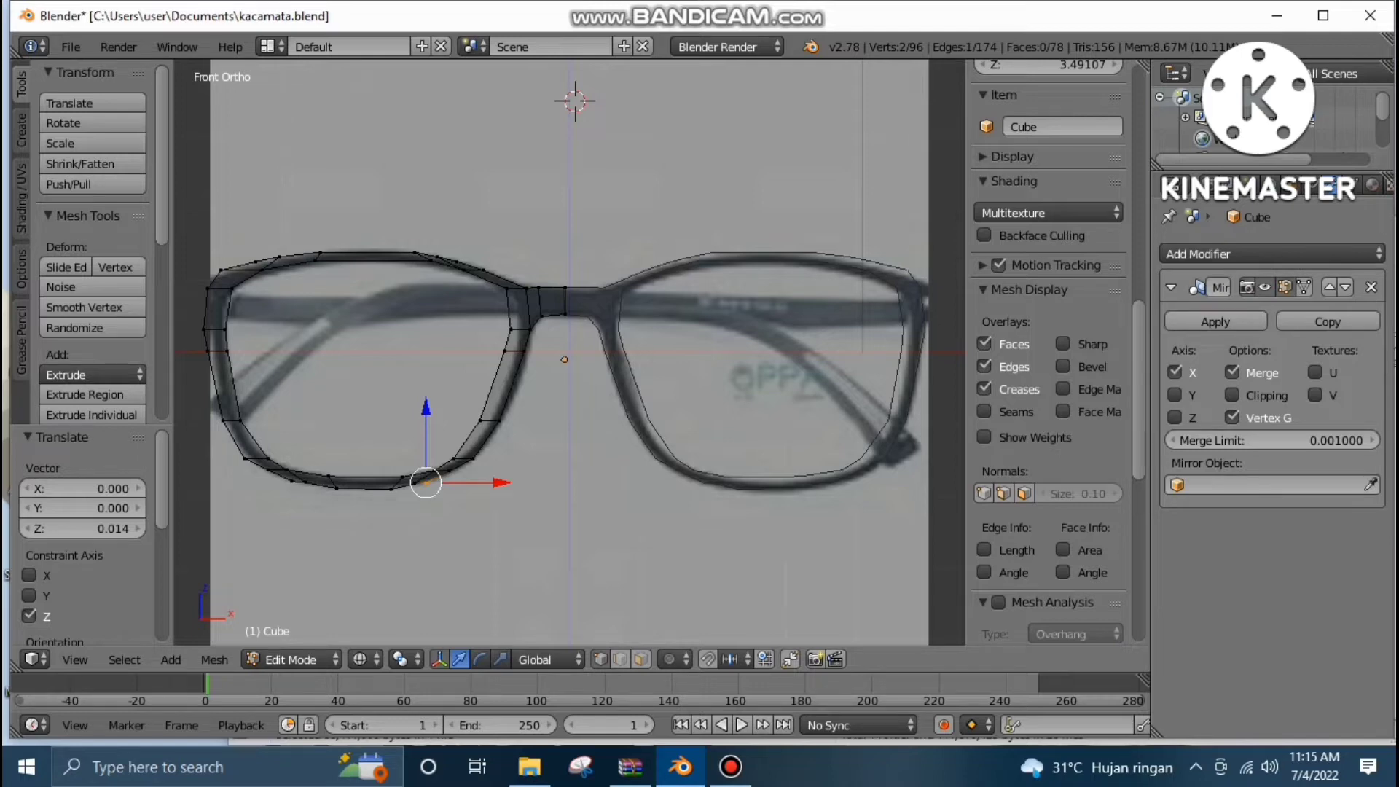
{"action": "key", "text": "a"}
Move the four inner rim vertices on the left lens's side just below the bridge by 0.085 along X.
{"action": "scroll", "coordinate": [1049, 364], "scroll_direction": "down", "scroll_amount": 5}
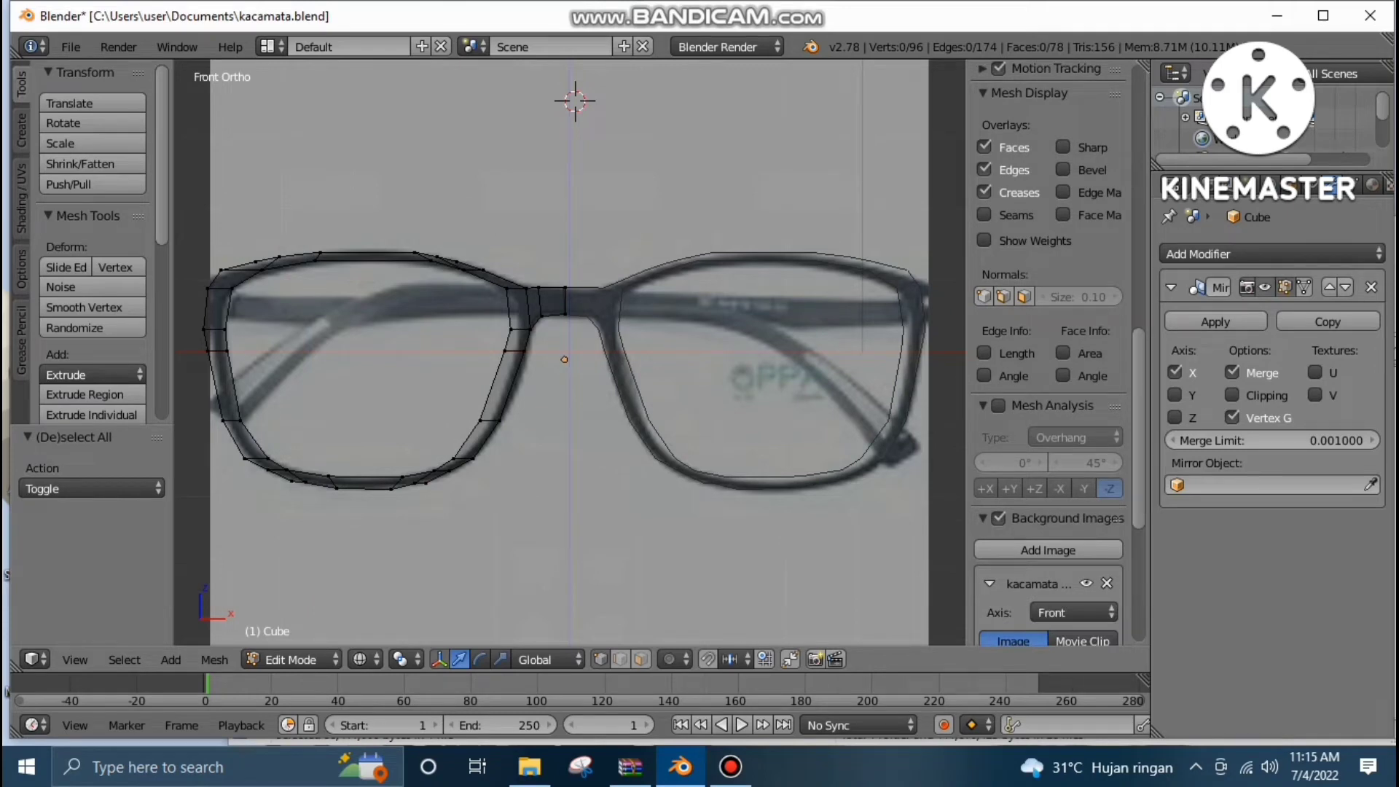
{"action": "key", "text": "b"}
{"action": "left_click_drag", "start_coordinate": [484, 318], "coordinate": [512, 360]}
{"action": "left_click_drag", "start_coordinate": [512, 360], "coordinate": [589, 340]}
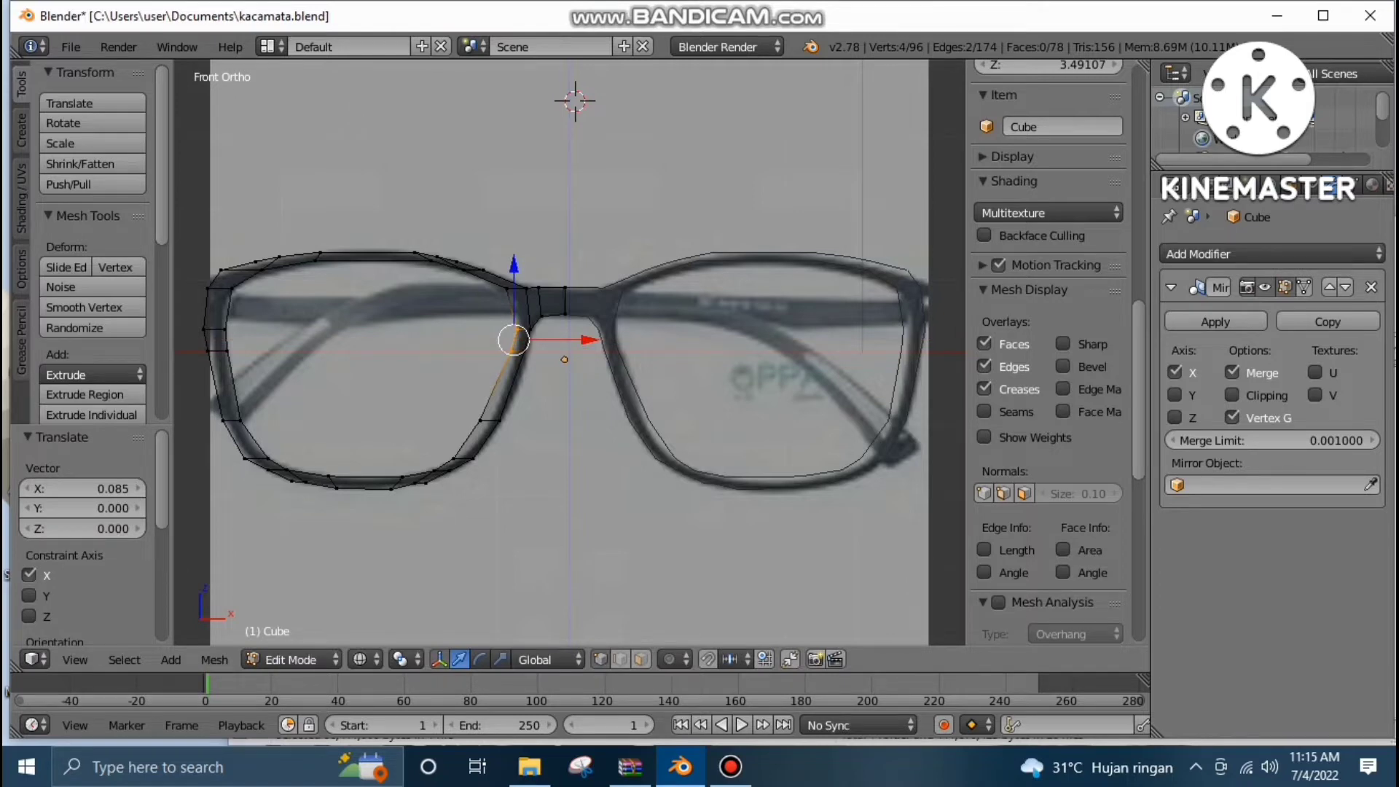
{"action": "key", "text": "a"}
Move only the lower two of the left lens's inner rim vertices below the bridge by 0.043 along X.
{"action": "scroll", "coordinate": [1049, 364], "scroll_direction": "down", "scroll_amount": 6}
{"action": "key", "text": "b"}
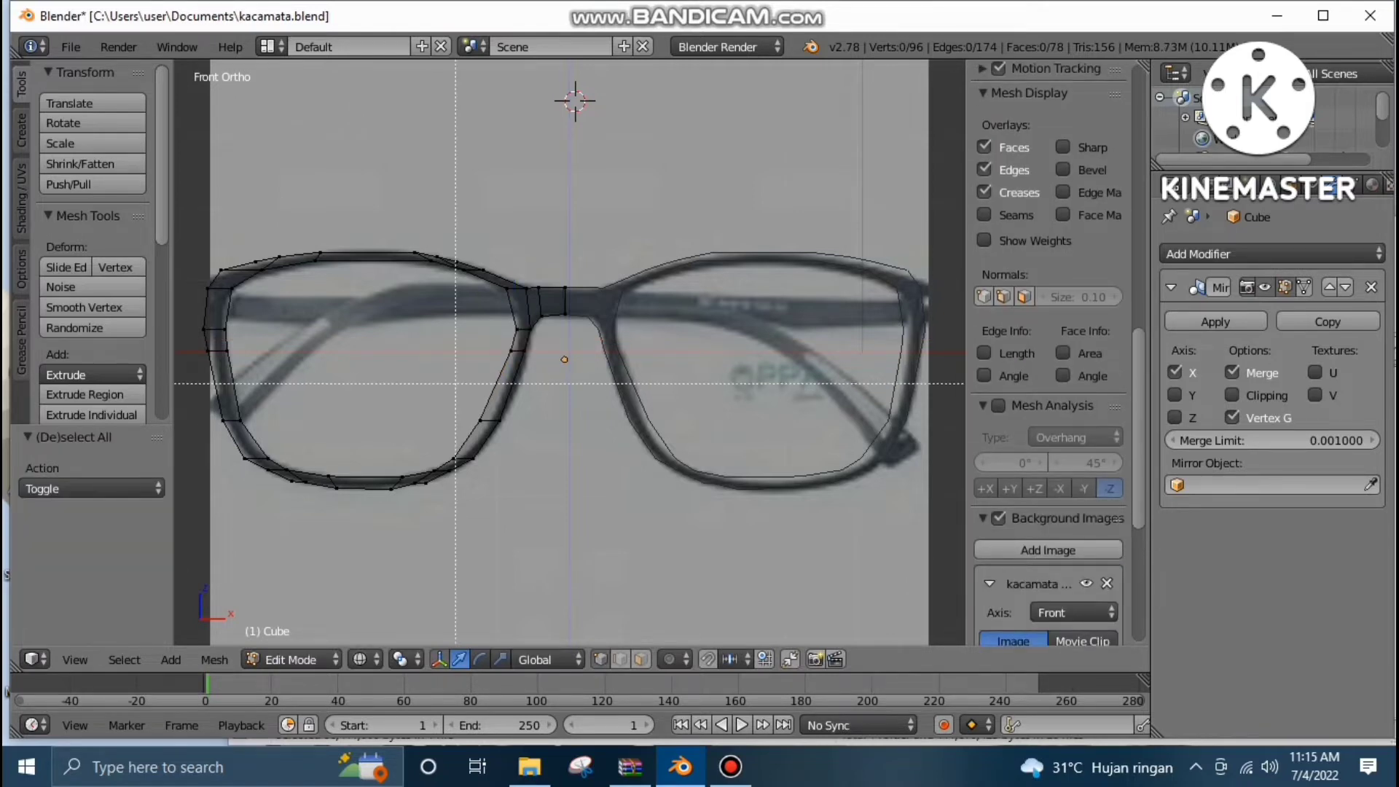
{"action": "right_click", "coordinate": [488, 334]}
{"action": "left_click", "coordinate": [498, 371]}
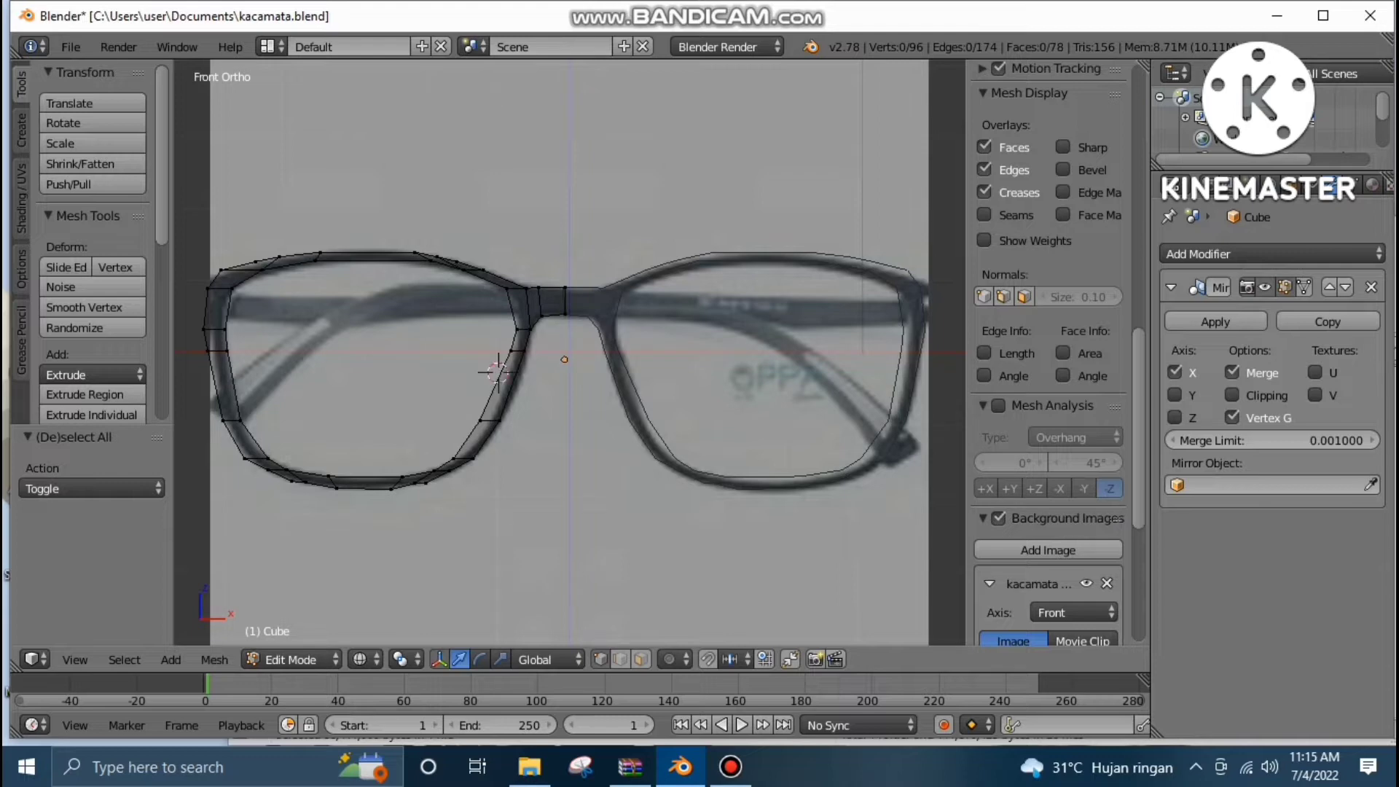
{"action": "key", "text": "b"}
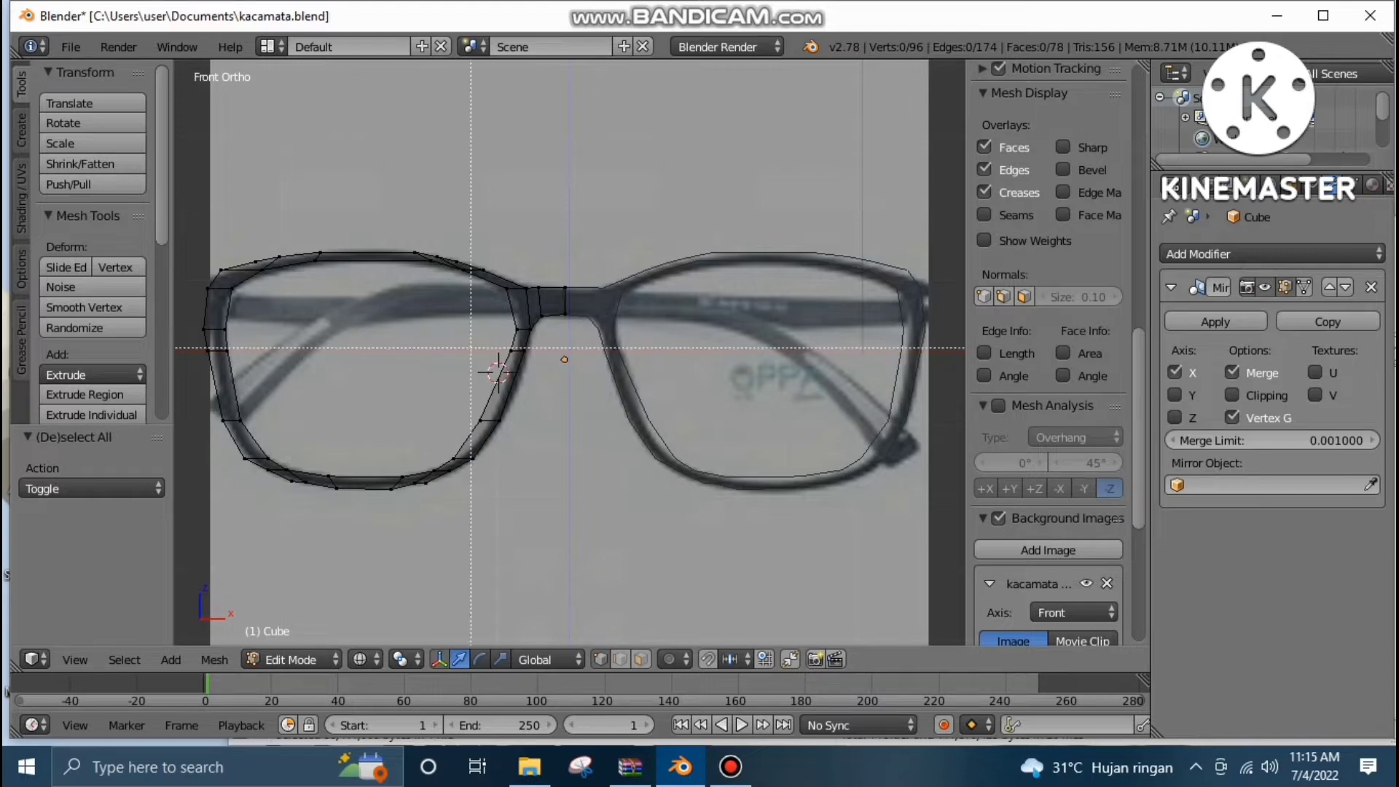
{"action": "left_click_drag", "start_coordinate": [492, 336], "coordinate": [512, 357]}
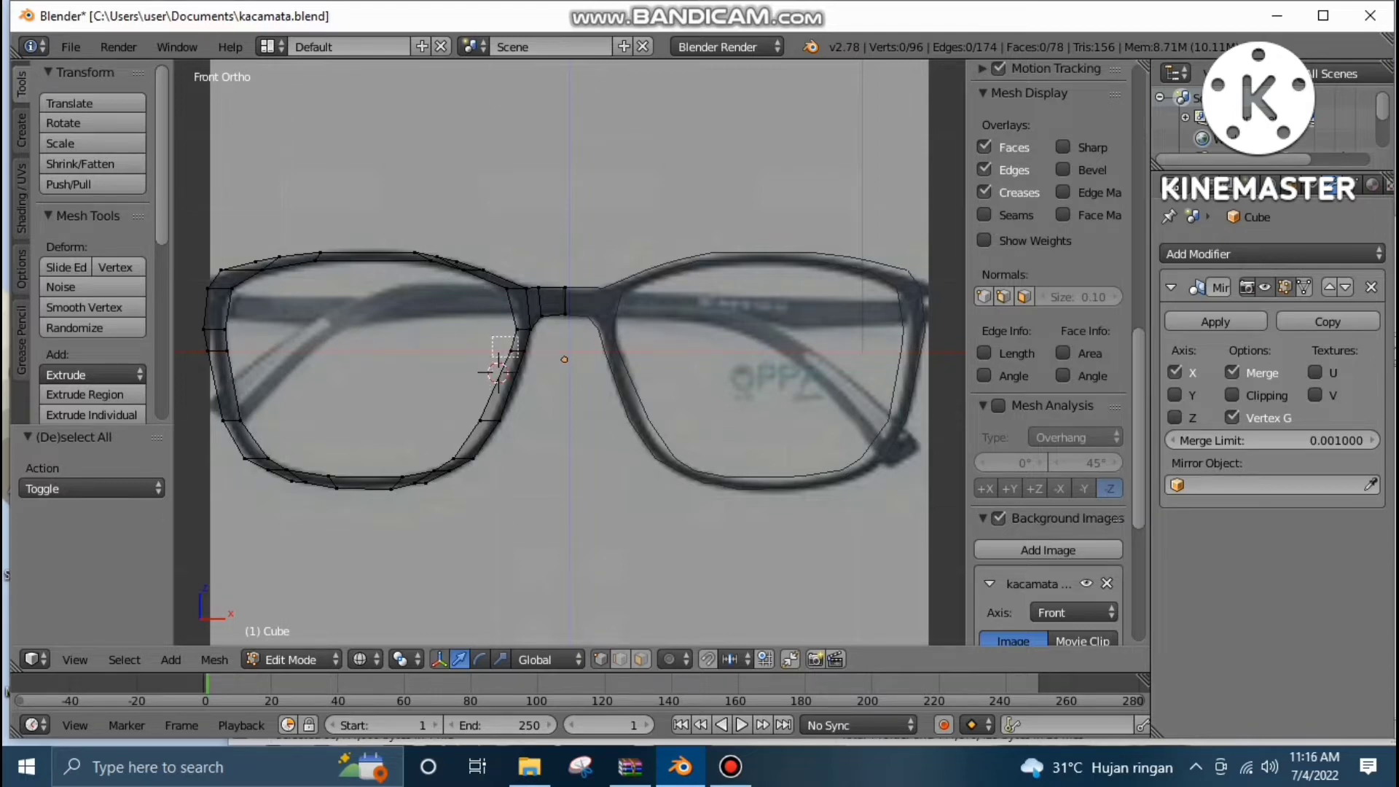
{"action": "key", "text": "g"}
{"action": "key", "text": "x"}
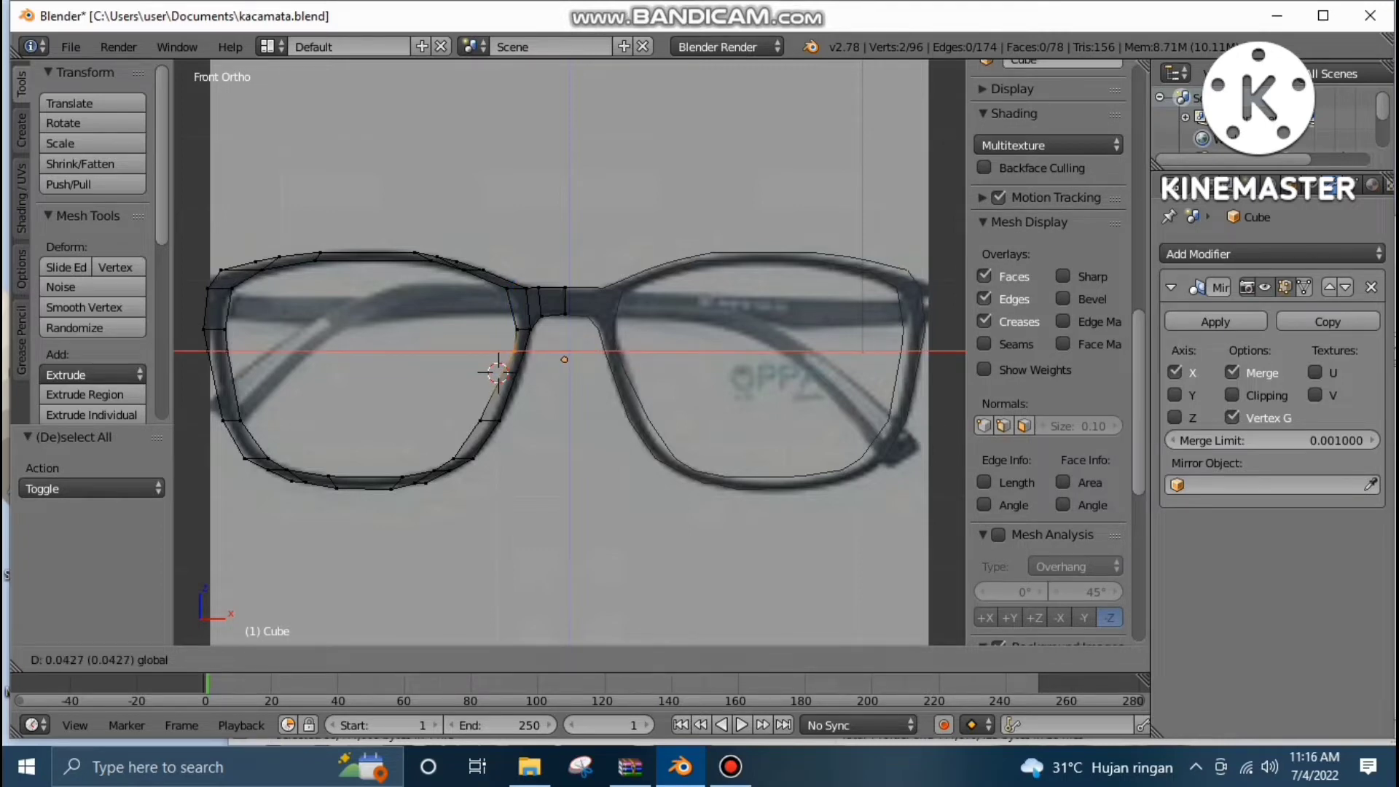
{"action": "key", "text": "Return"}
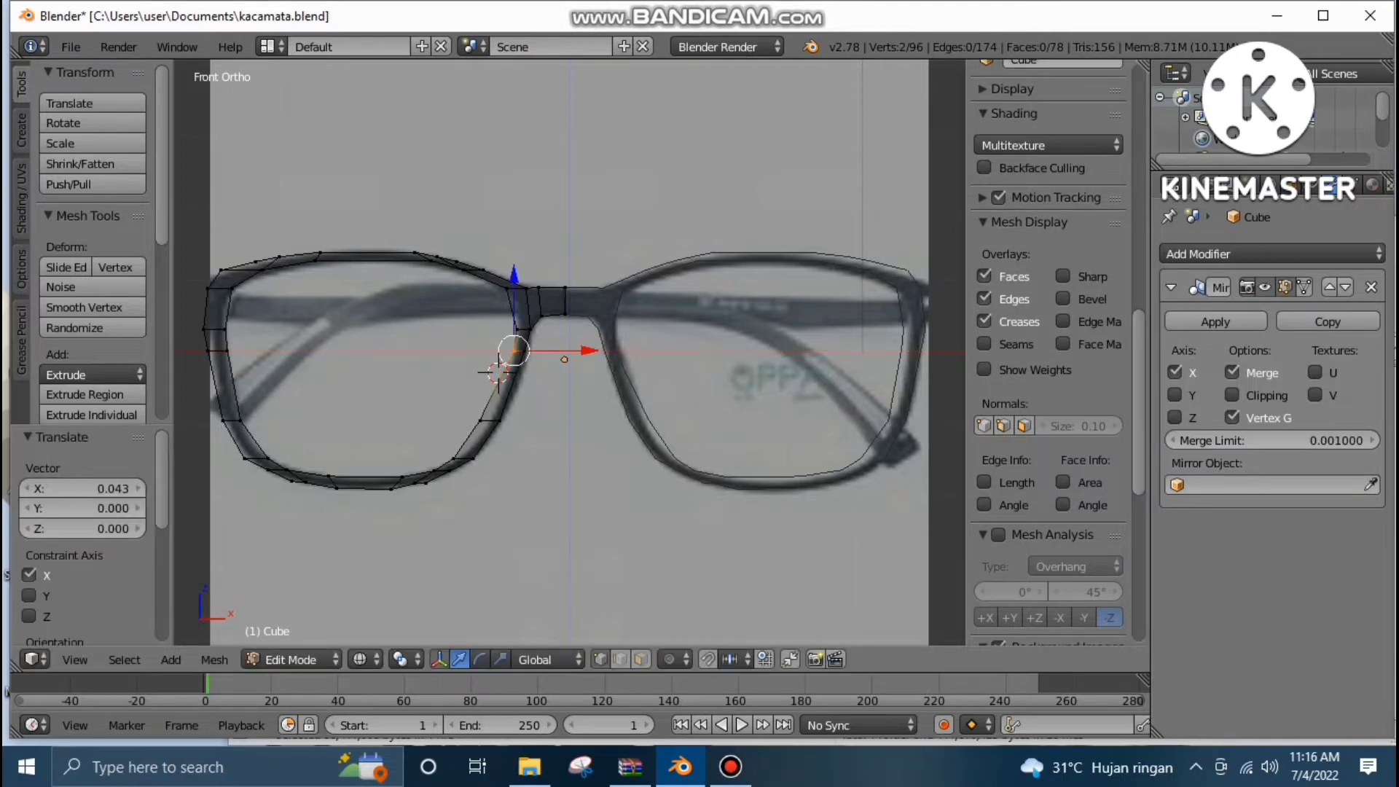
{"action": "key", "text": "a"}
Shift all four inner rim vertices of the left lens below the bridge by another 0.028 along X.
{"action": "scroll", "coordinate": [1050, 350], "scroll_direction": "down", "scroll_amount": 5}
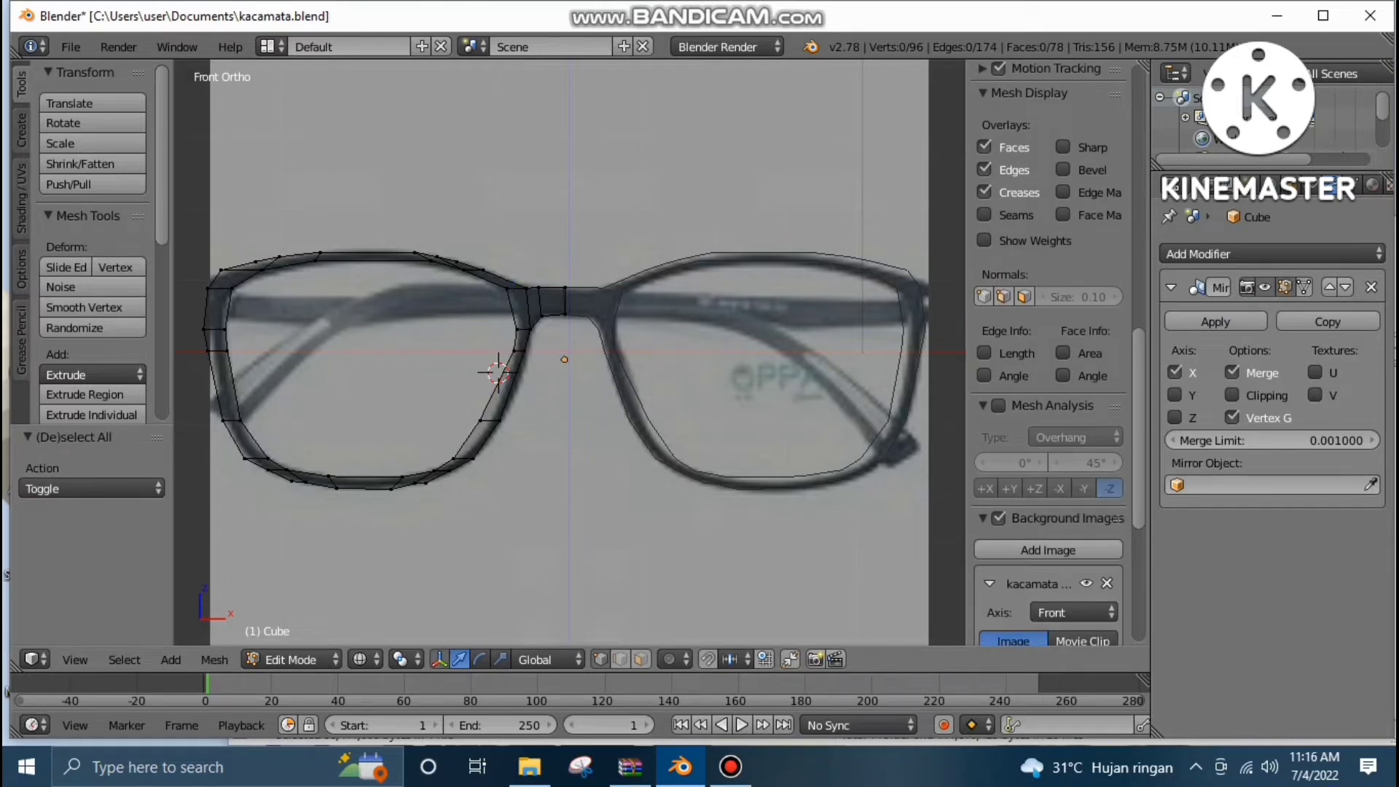
{"action": "key", "text": "b"}
{"action": "left_click_drag", "start_coordinate": [502, 321], "coordinate": [521, 365]}
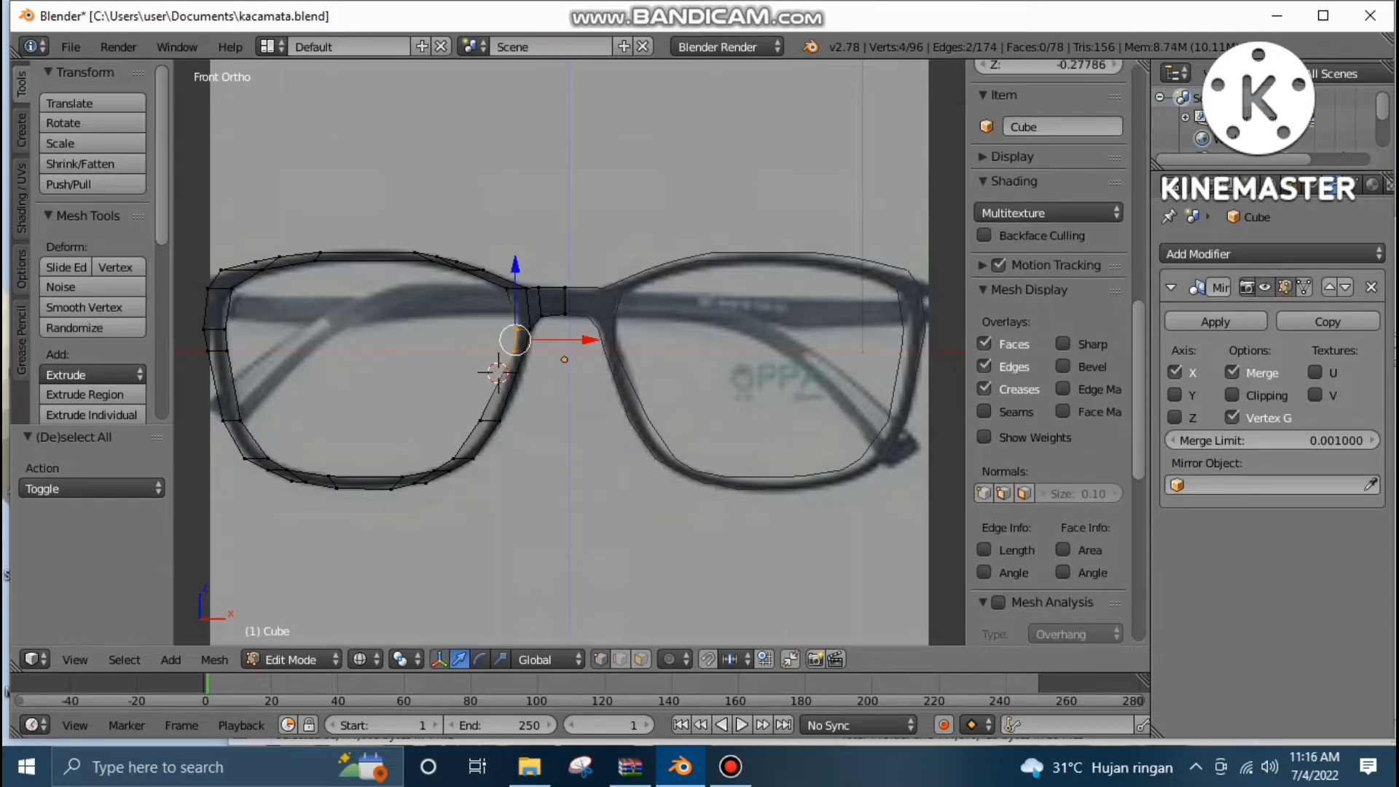
{"action": "key", "text": "g"}
{"action": "key", "text": "x"}
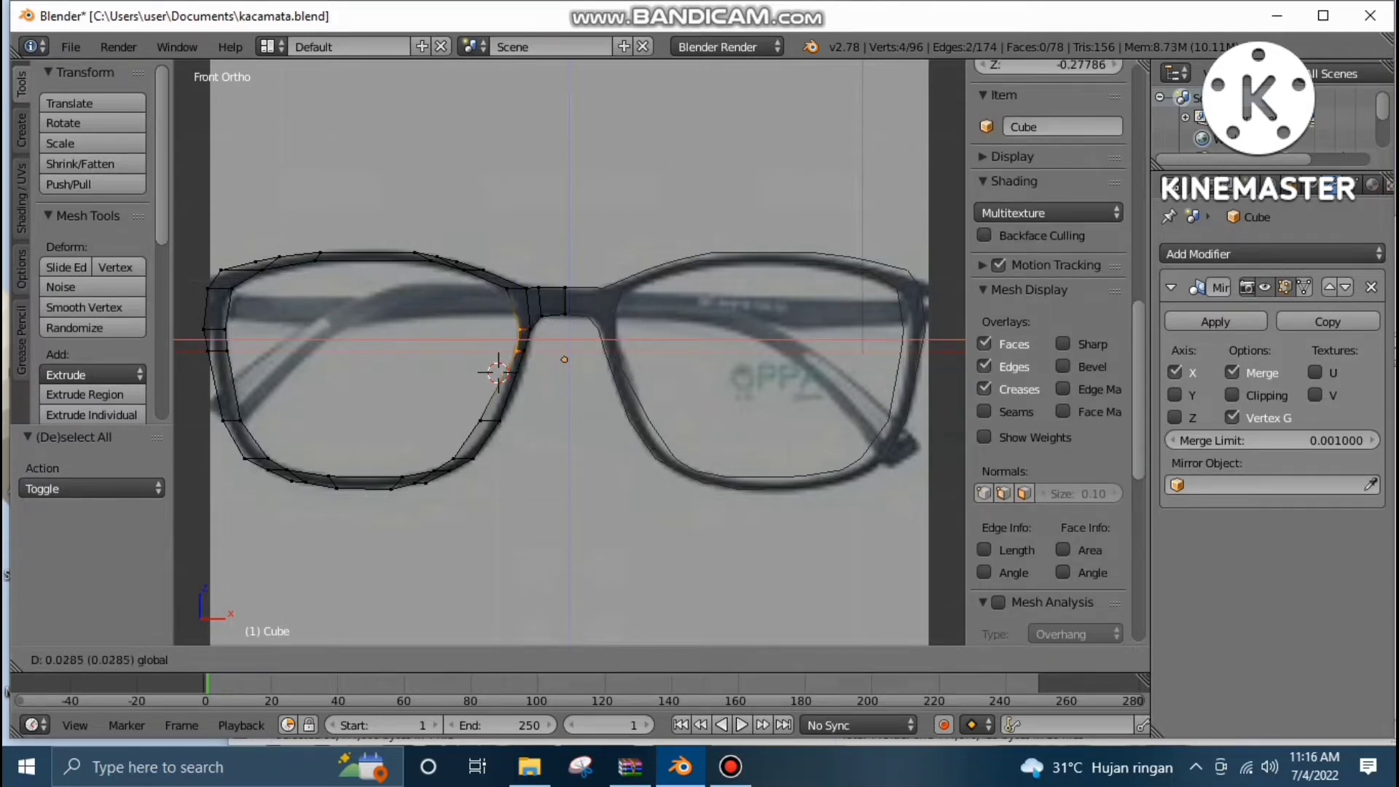
{"action": "key", "text": "Return"}
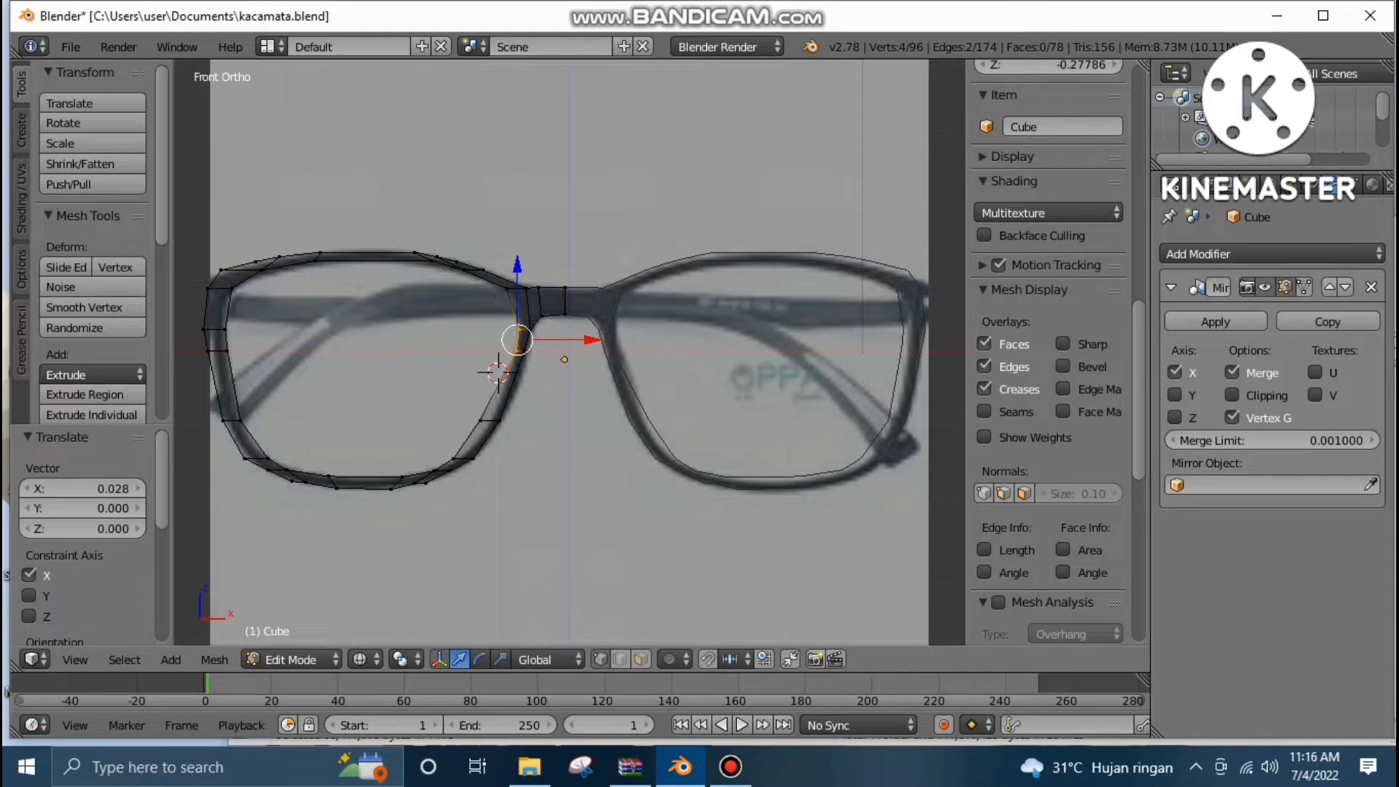
{"action": "key", "text": "a"}
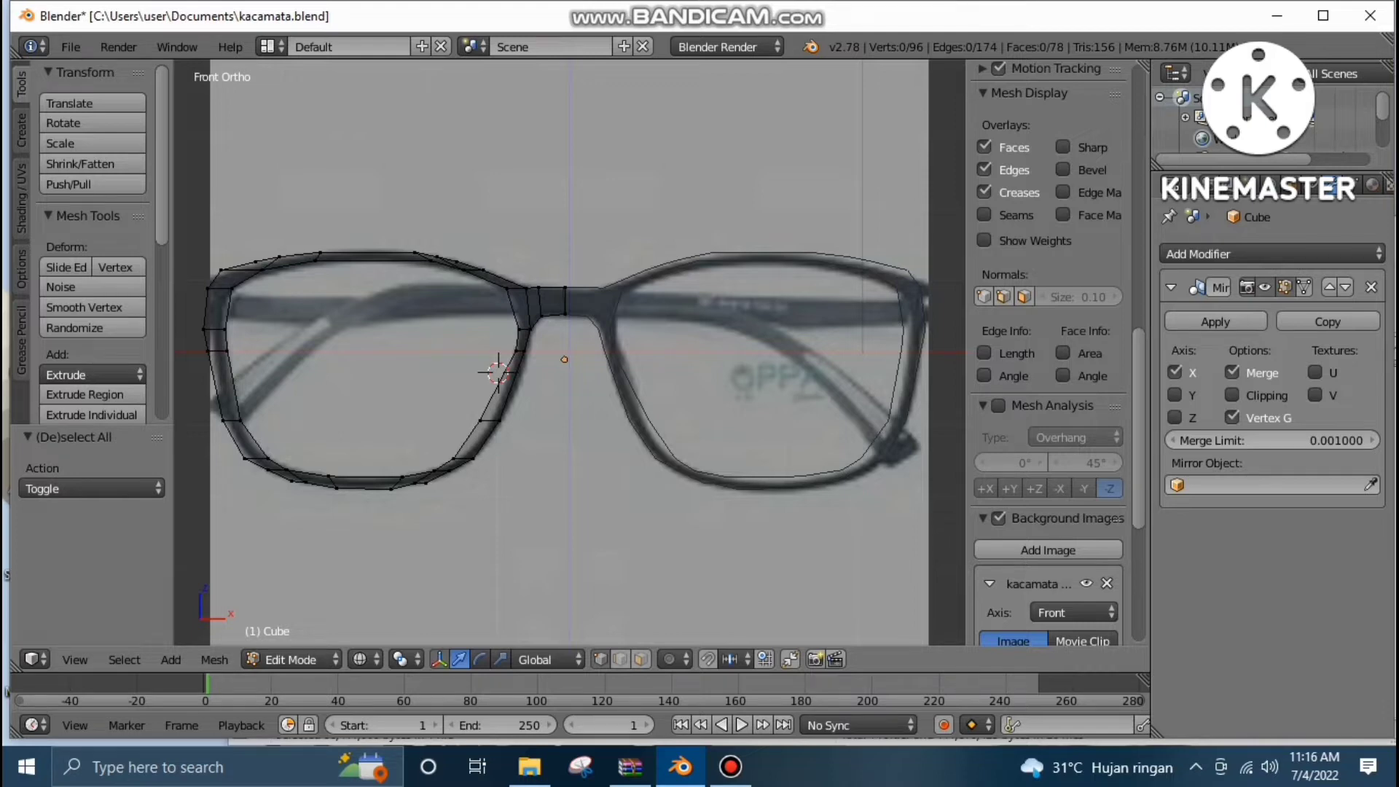
Move the two inner-edge vertices on the bridge-side lower part of the left lens rim by 0.142 along X.
{"action": "key", "text": "b"}
{"action": "mouse_move", "coordinate": [467, 406]}
{"action": "left_mouse_down"}
{"action": "mouse_move", "coordinate": [486, 442]}
{"action": "mouse_move", "coordinate": [565, 420]}
{"action": "left_mouse_up"}
{"action": "scroll", "coordinate": [1049, 350], "scroll_direction": "up", "scroll_amount": 4}
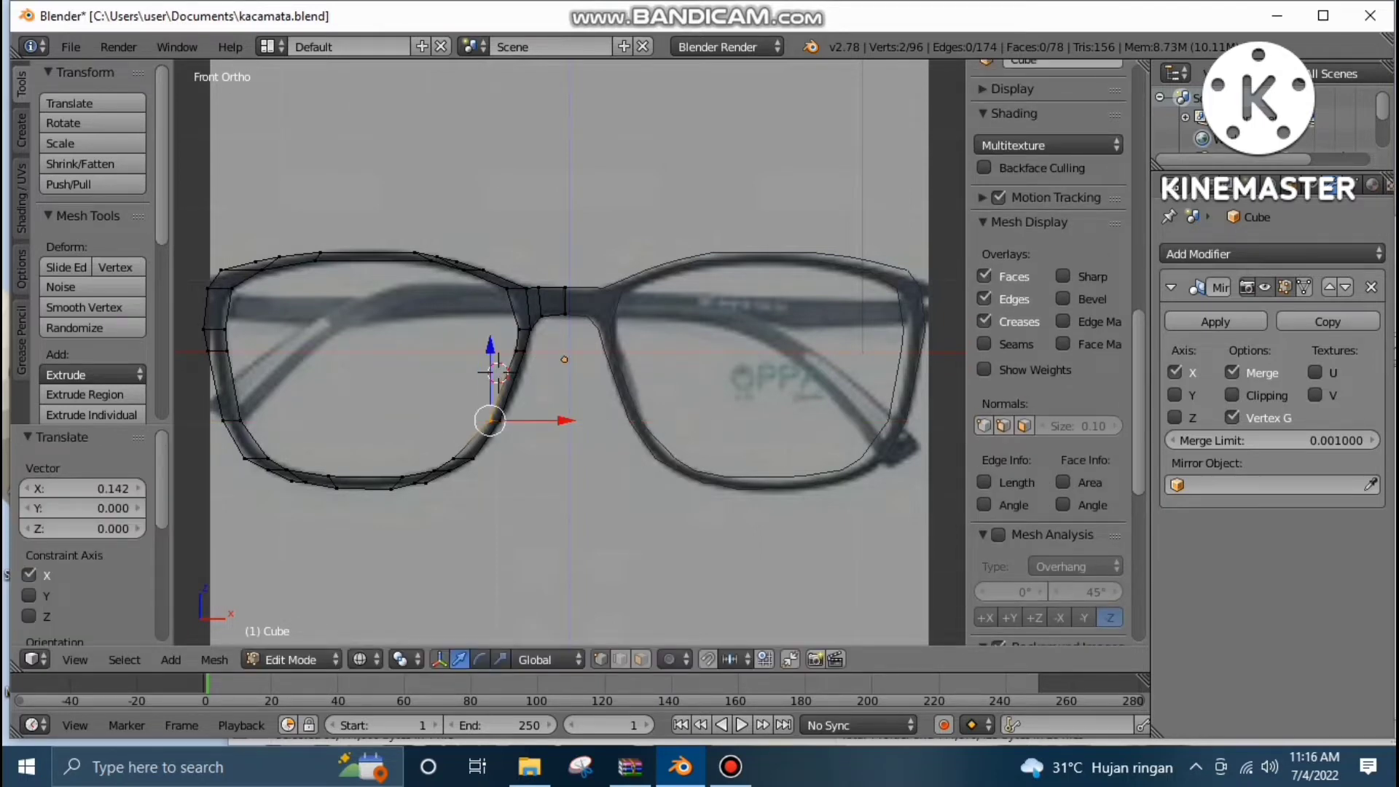
{"action": "key", "text": "a"}
{"action": "key", "text": "b"}
{"action": "left_click_drag", "start_coordinate": [439, 442], "coordinate": [461, 470]}
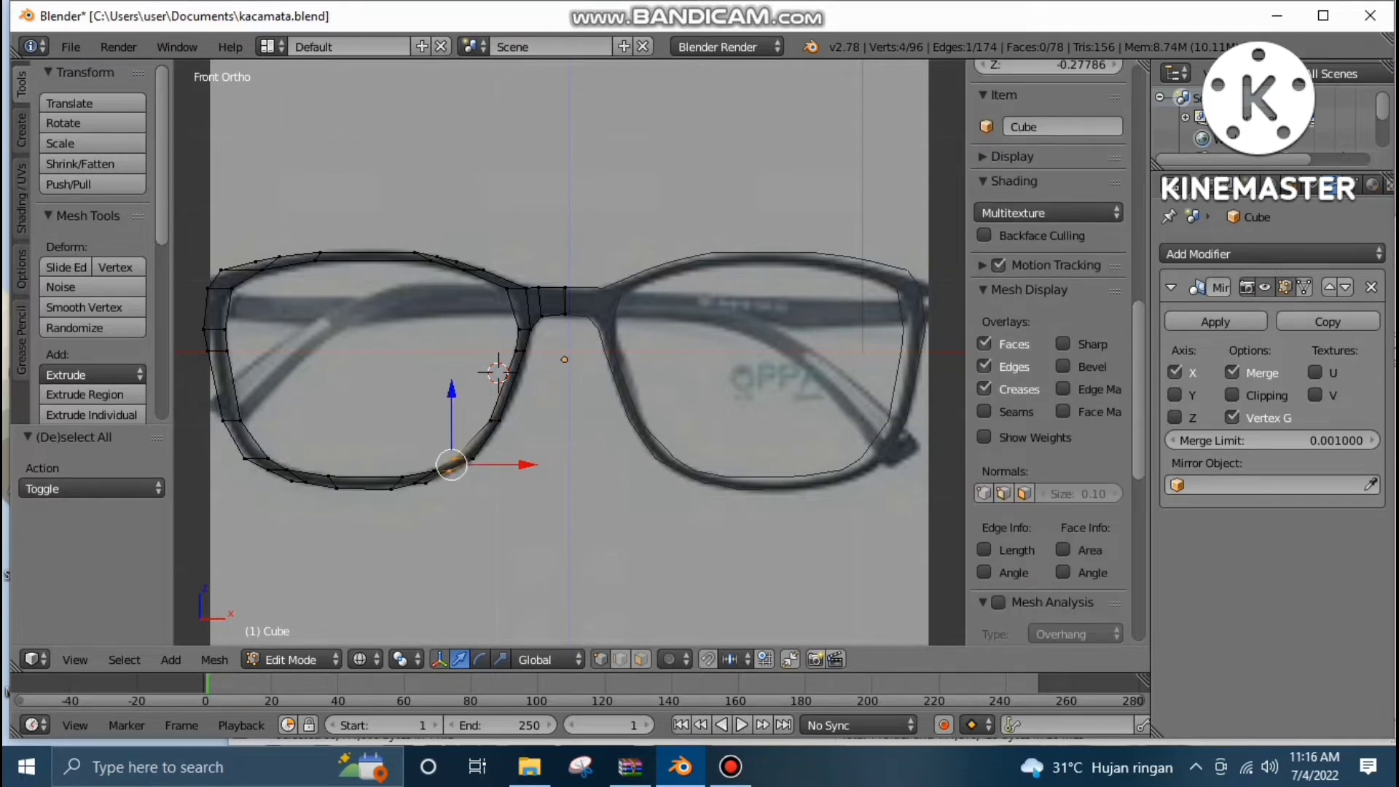
{"action": "key", "text": "ctrl+z"}
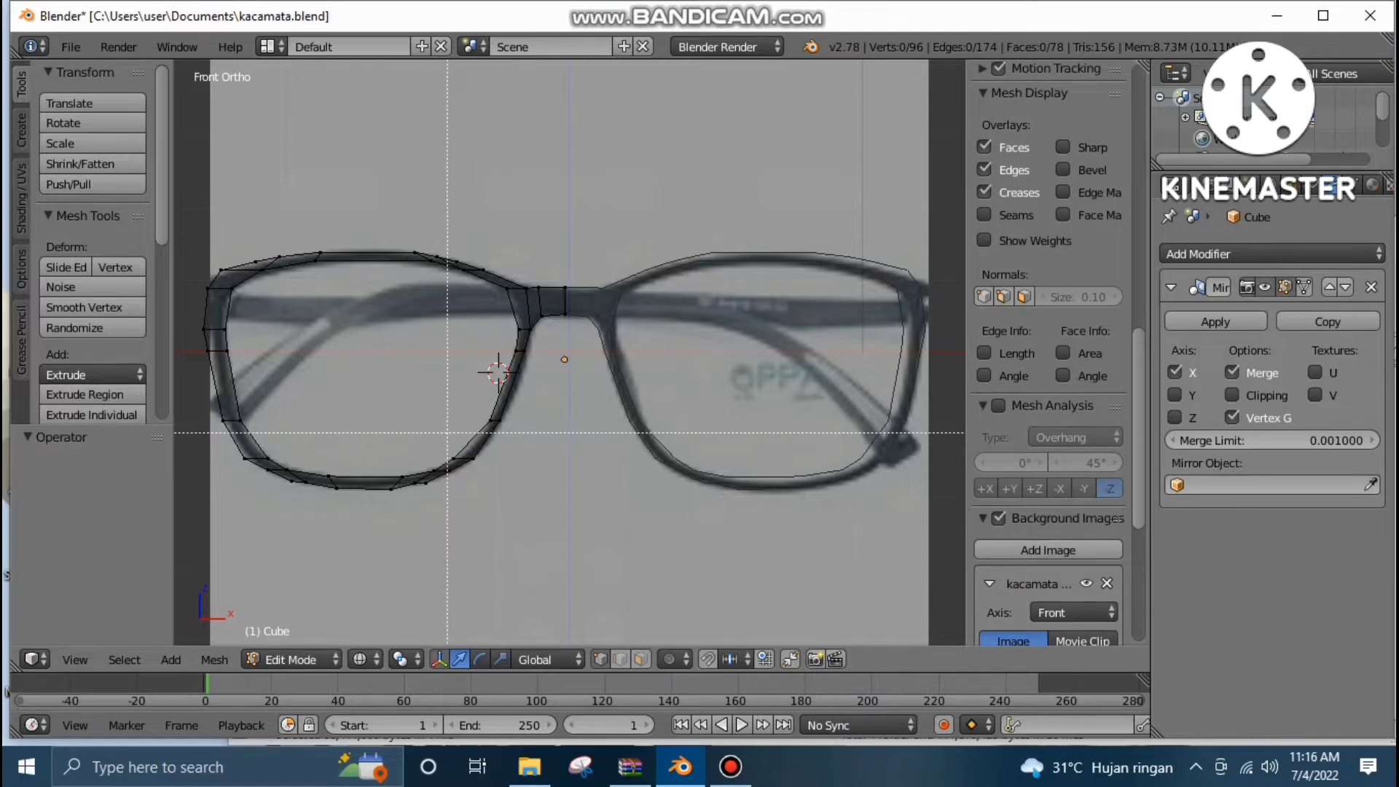
Move the two inner-edge vertices at the left lens's lower bridge-side corner by 0.043 along X.
{"action": "left_click_drag", "start_coordinate": [443, 438], "coordinate": [460, 469]}
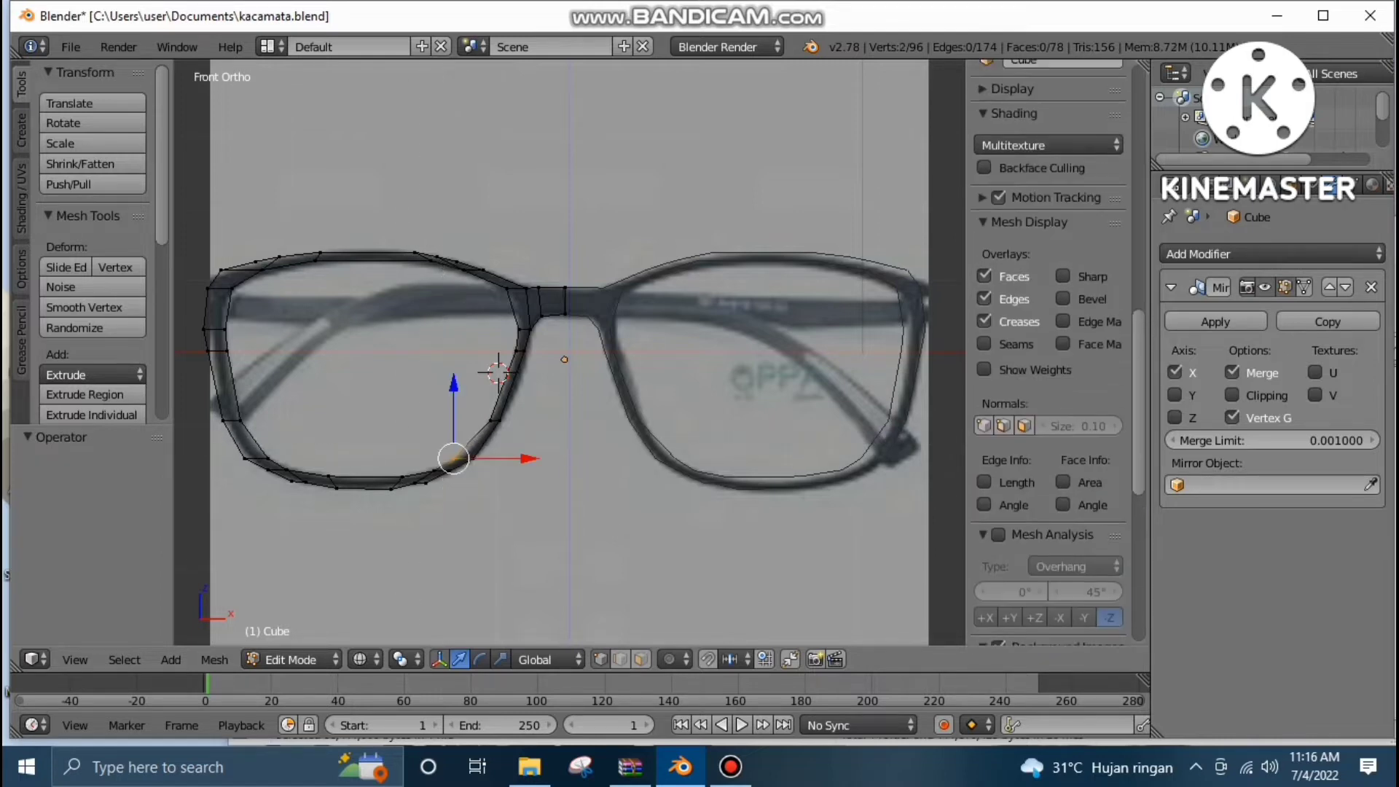
{"action": "key", "text": "g"}
{"action": "key", "text": "x"}
{"action": "key", "text": "Return"}
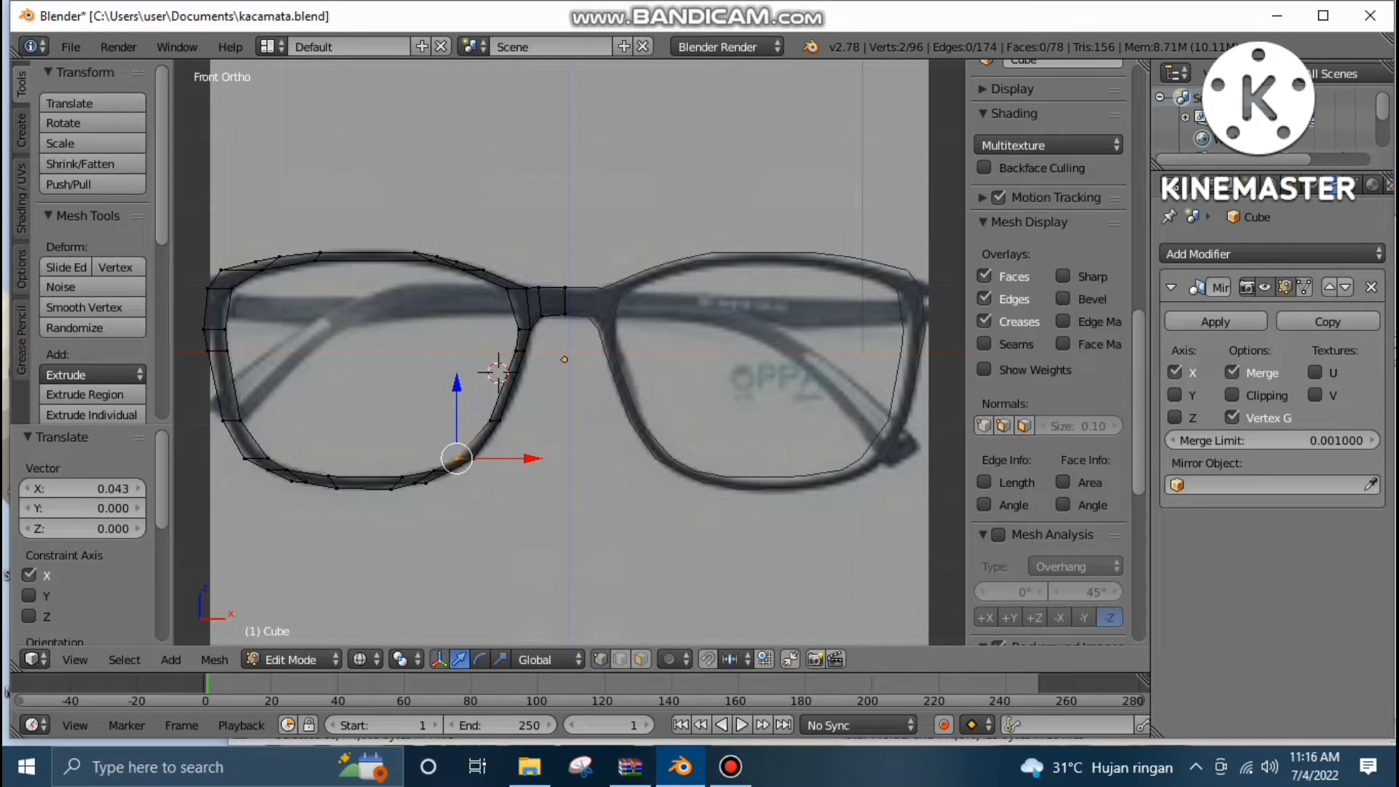
{"action": "key", "text": "a"}
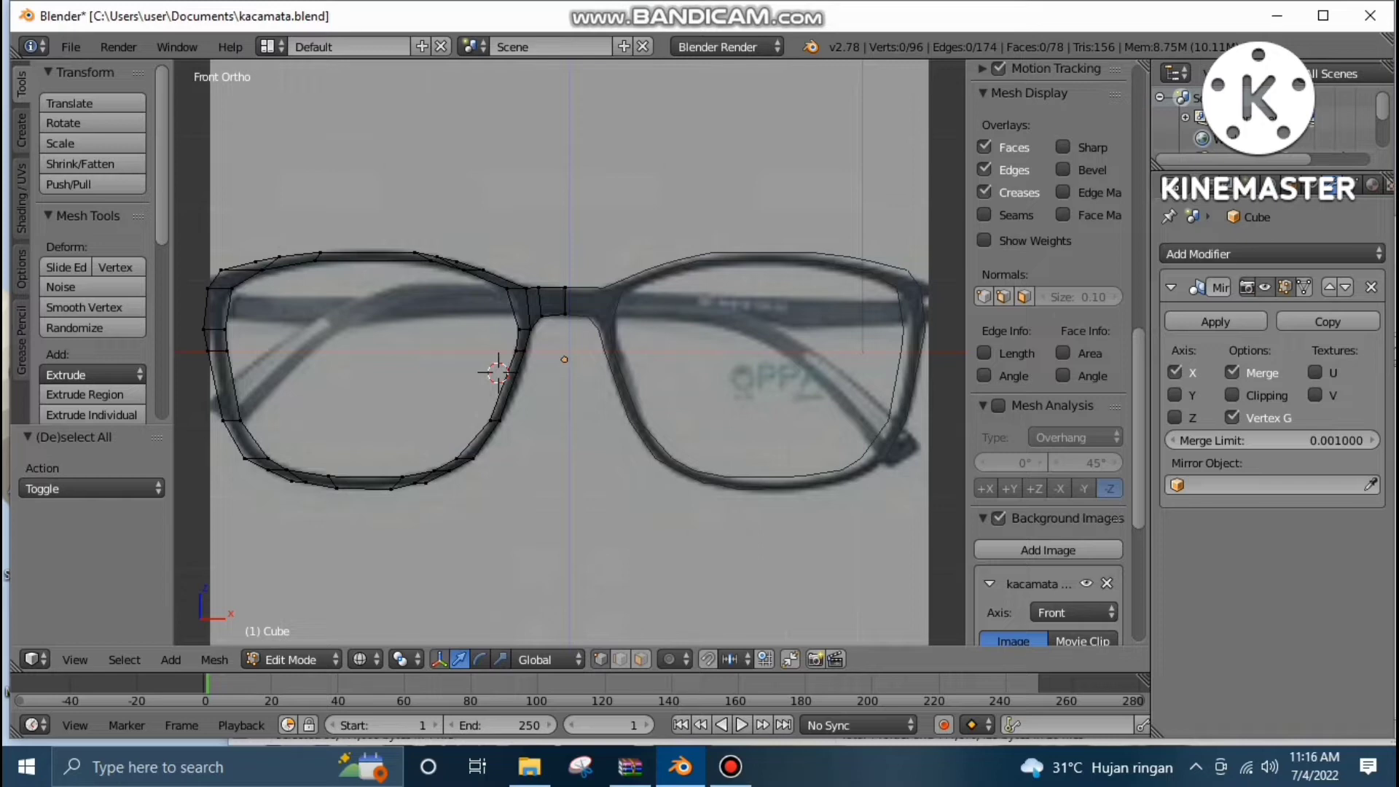
Add one loop cut lengthwise through the bridge and the adjoining rim, slid toward the bridge's upper edge.
{"action": "key", "text": "ctrl+r"}
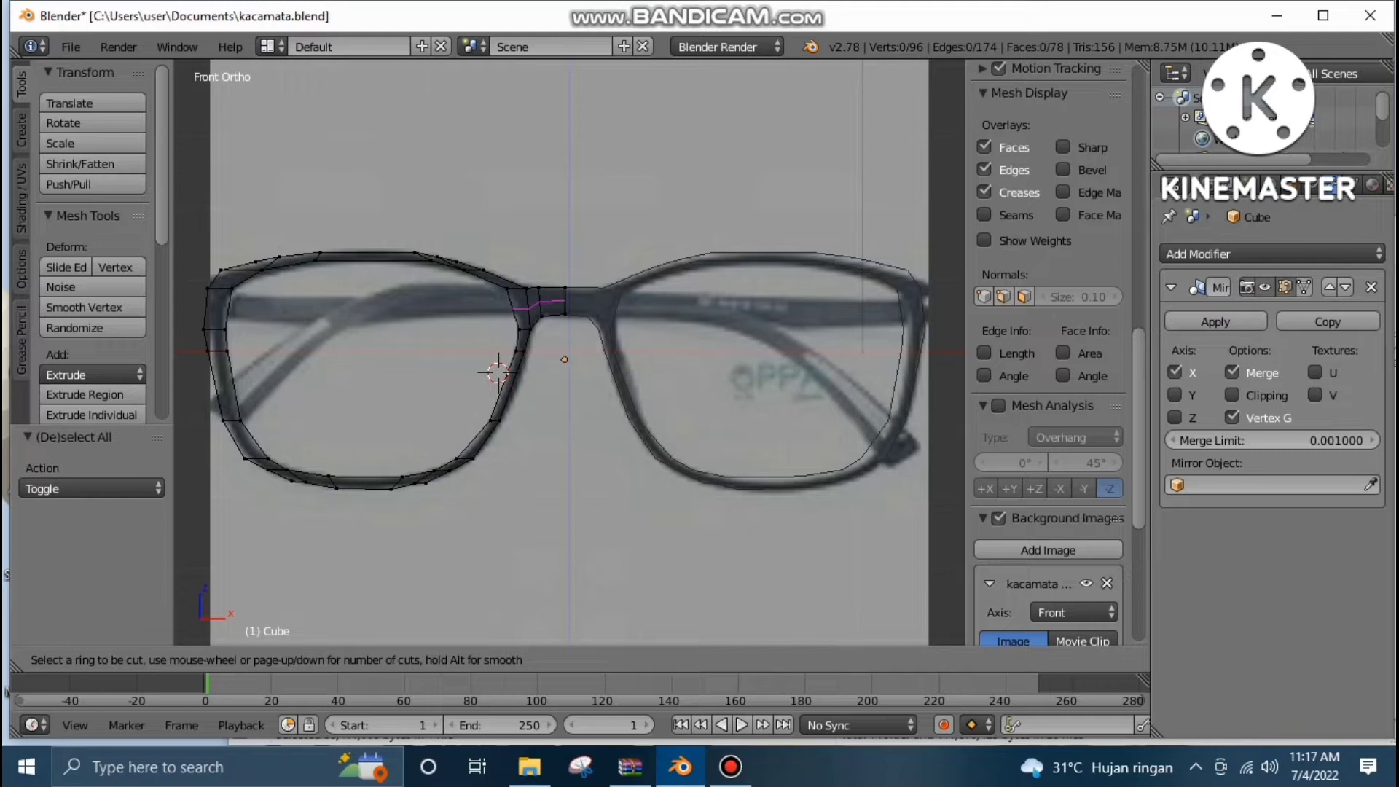
{"action": "left_click", "coordinate": [539, 305]}
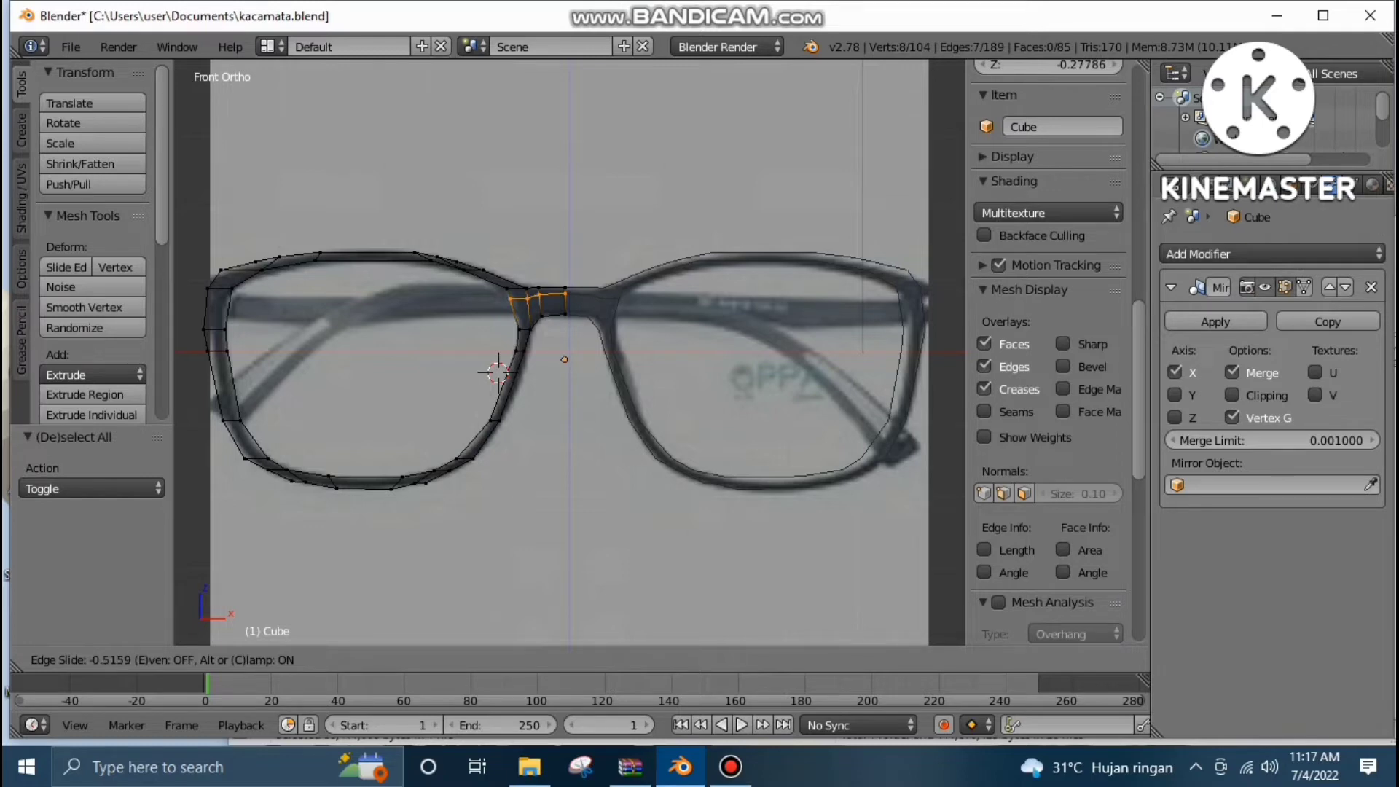
{"action": "key", "text": "Return"}
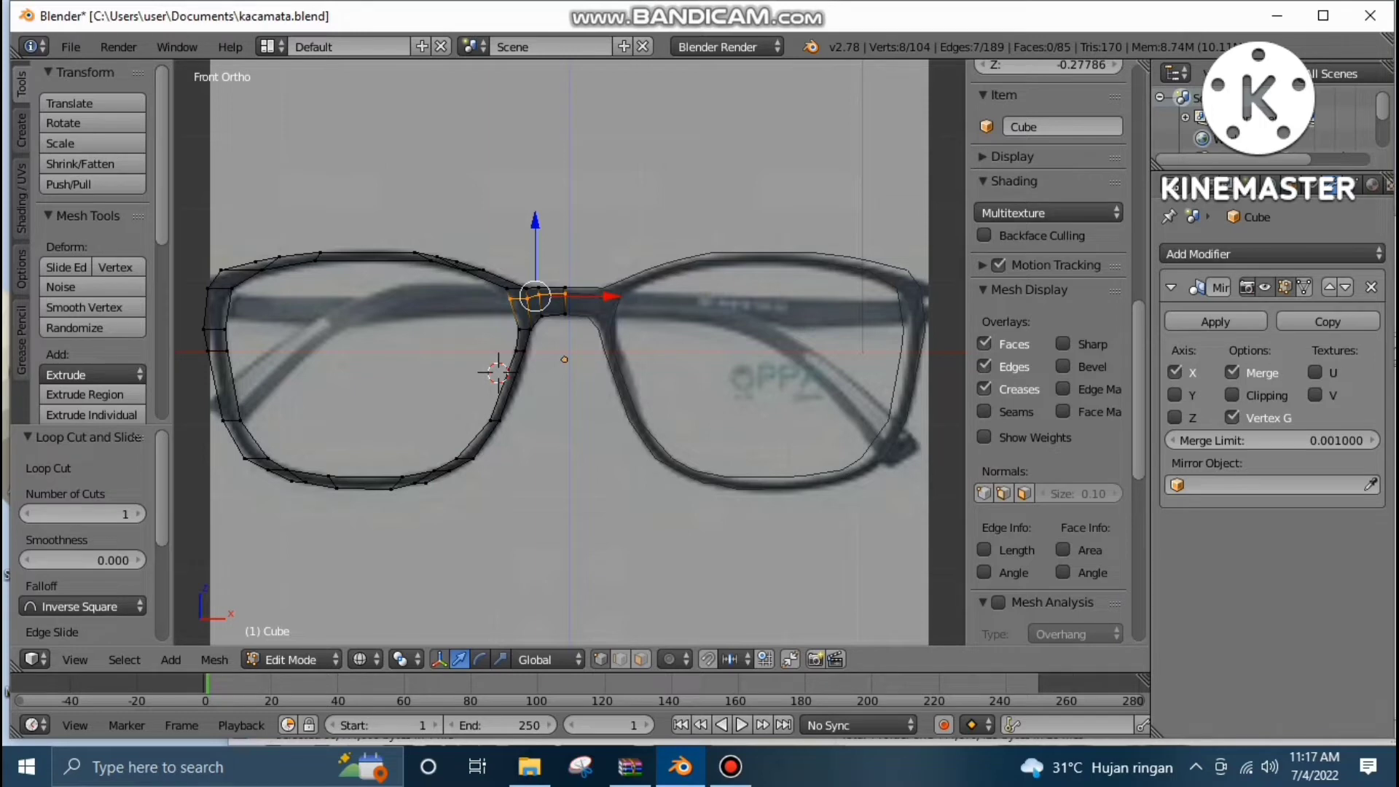
{"action": "key", "text": "a"}
Move the new loop's two vertices on the left lens's inner edge beside the bridge by 0.085 along X.
{"action": "scroll", "coordinate": [1049, 350], "scroll_direction": "down", "scroll_amount": 6}
{"action": "key", "text": "b"}
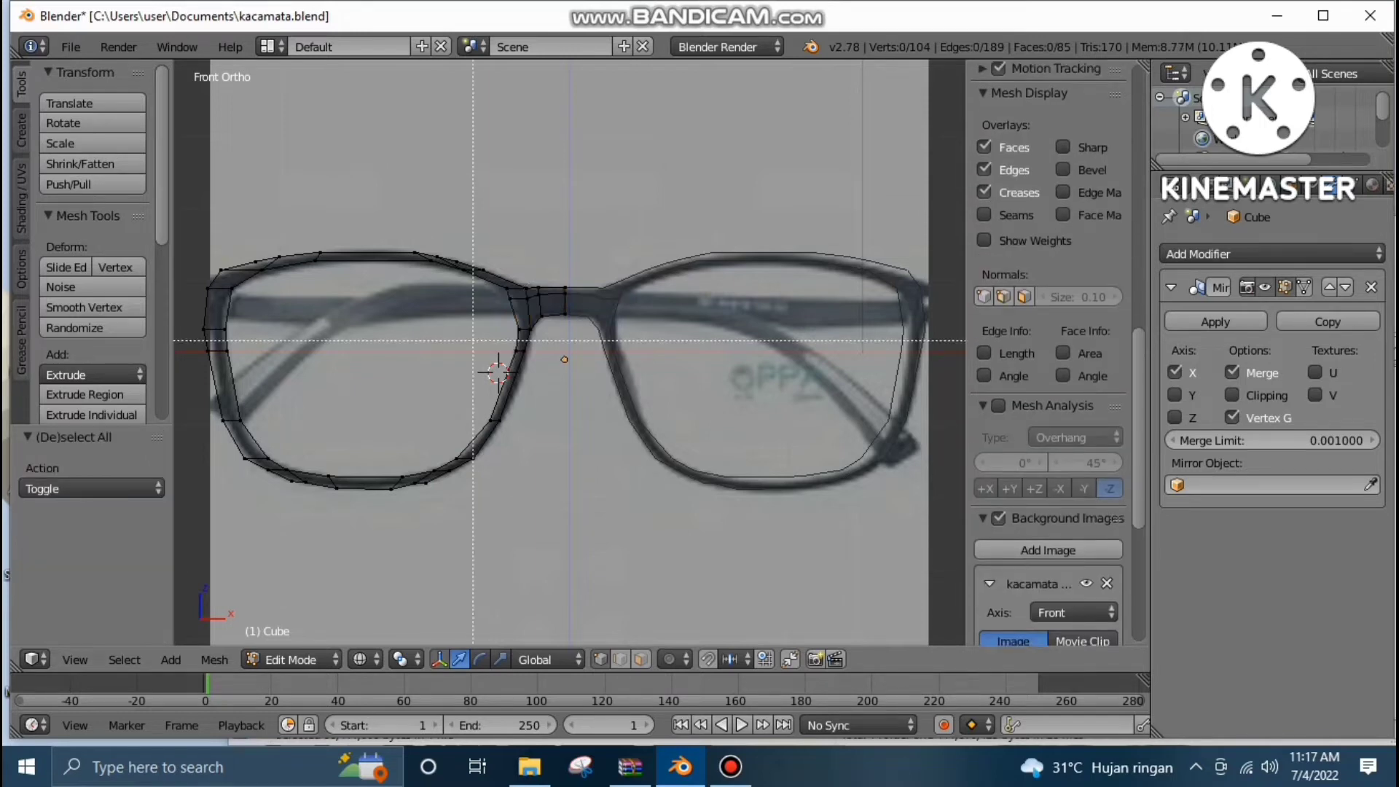
{"action": "left_click_drag", "start_coordinate": [493, 294], "coordinate": [591, 299]}
{"action": "scroll", "coordinate": [1050, 349], "scroll_direction": "up", "scroll_amount": 4}
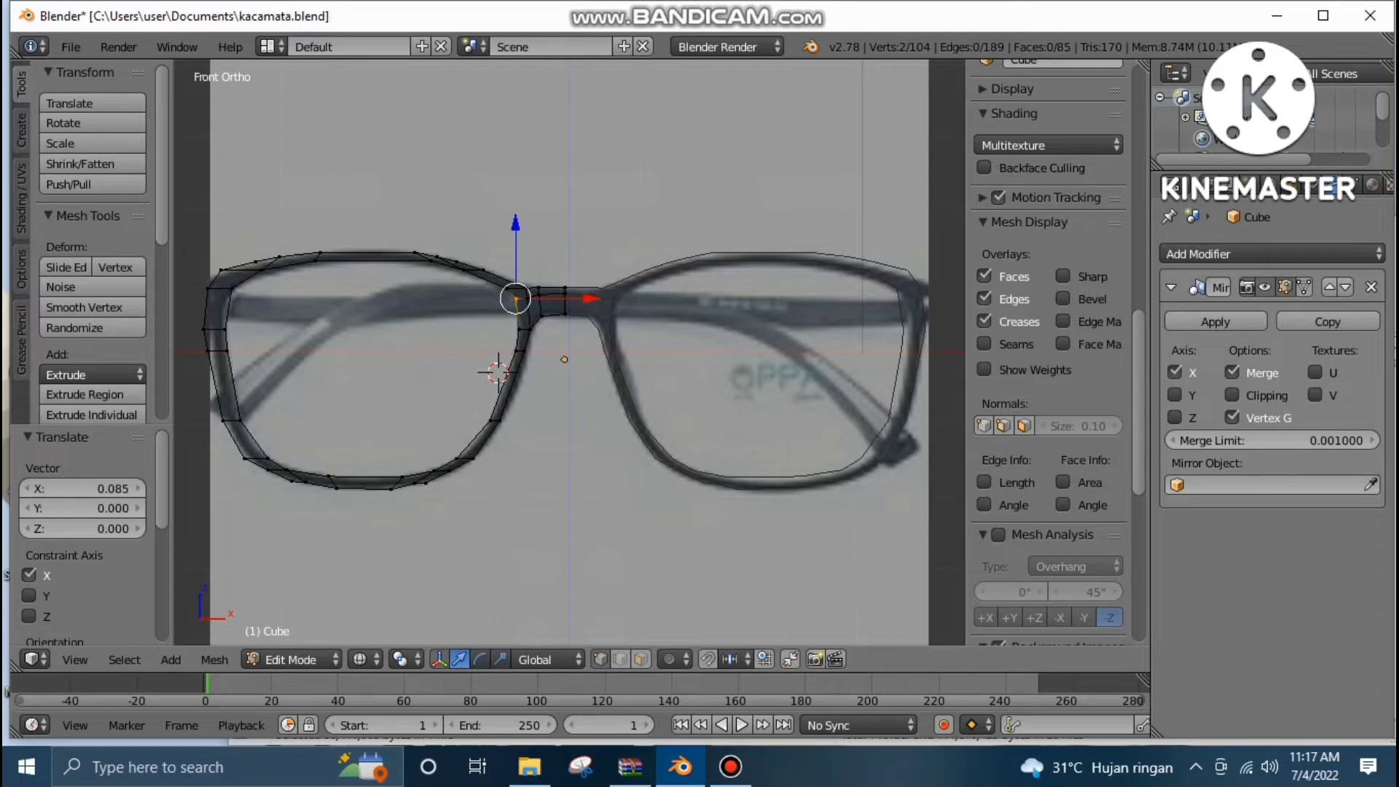
{"action": "key", "text": "a"}
Add one loop cut across the outer side of the left lens rim, just below its upper corner.
{"action": "scroll", "coordinate": [1049, 357], "scroll_direction": "down", "scroll_amount": 4}
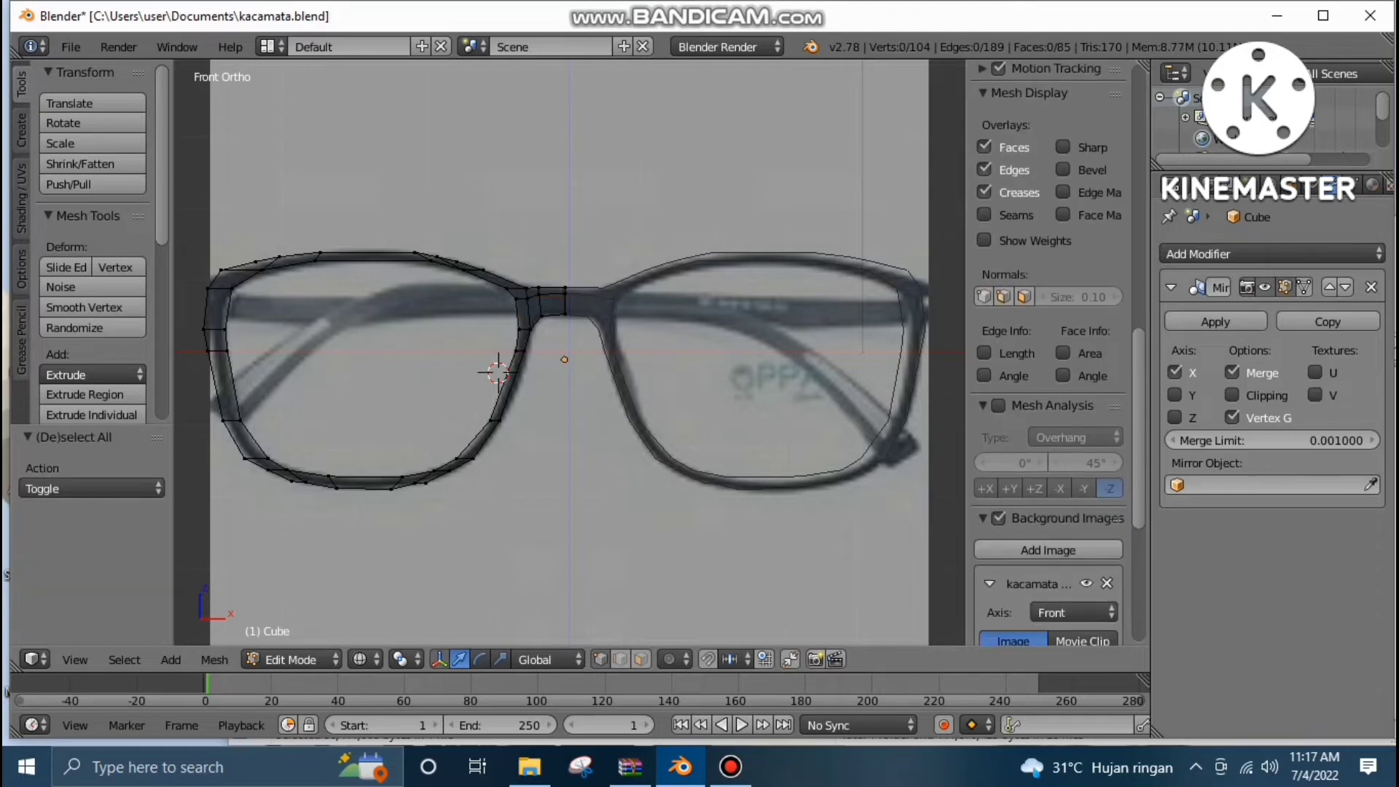
{"action": "key", "text": "ctrl+r"}
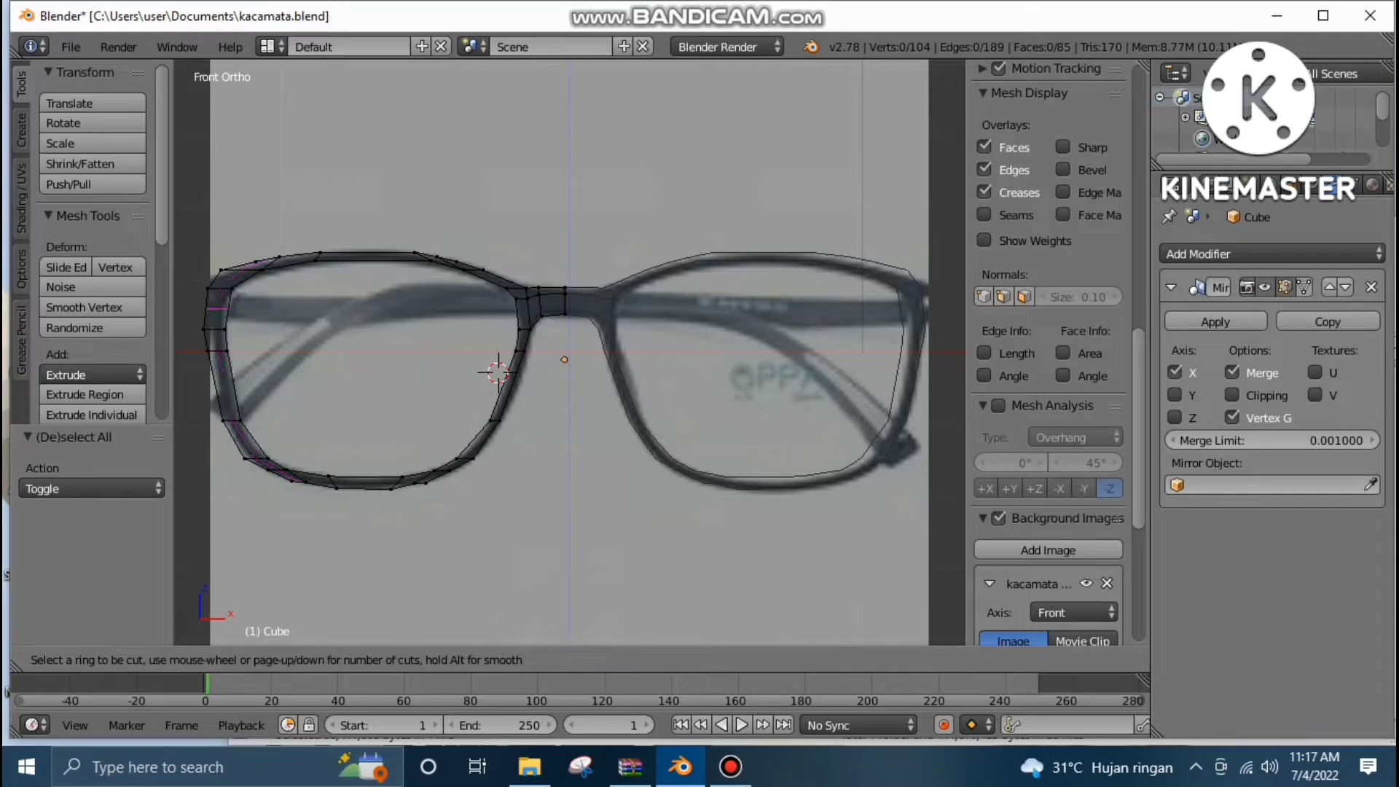
{"action": "left_click", "coordinate": [217, 309]}
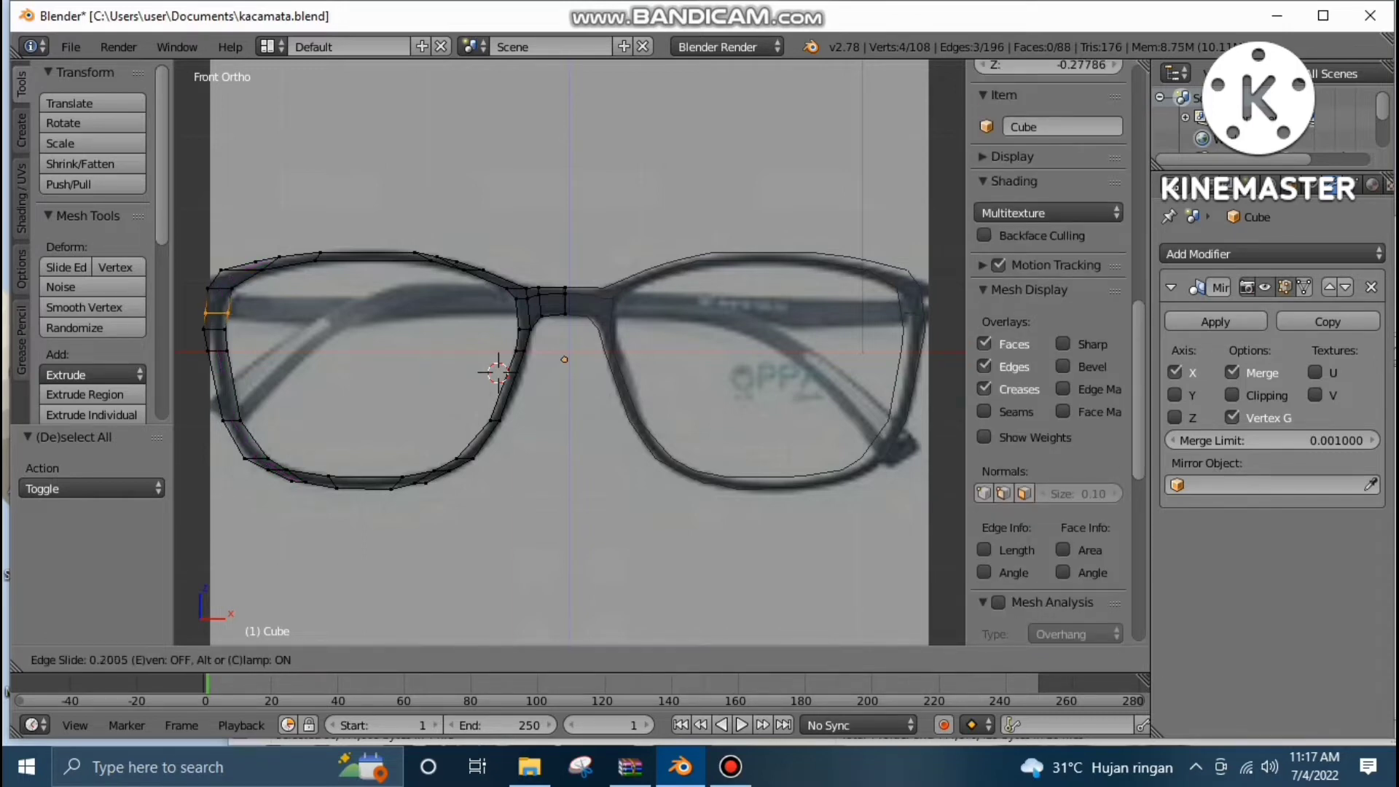
{"action": "left_click", "coordinate": [217, 310]}
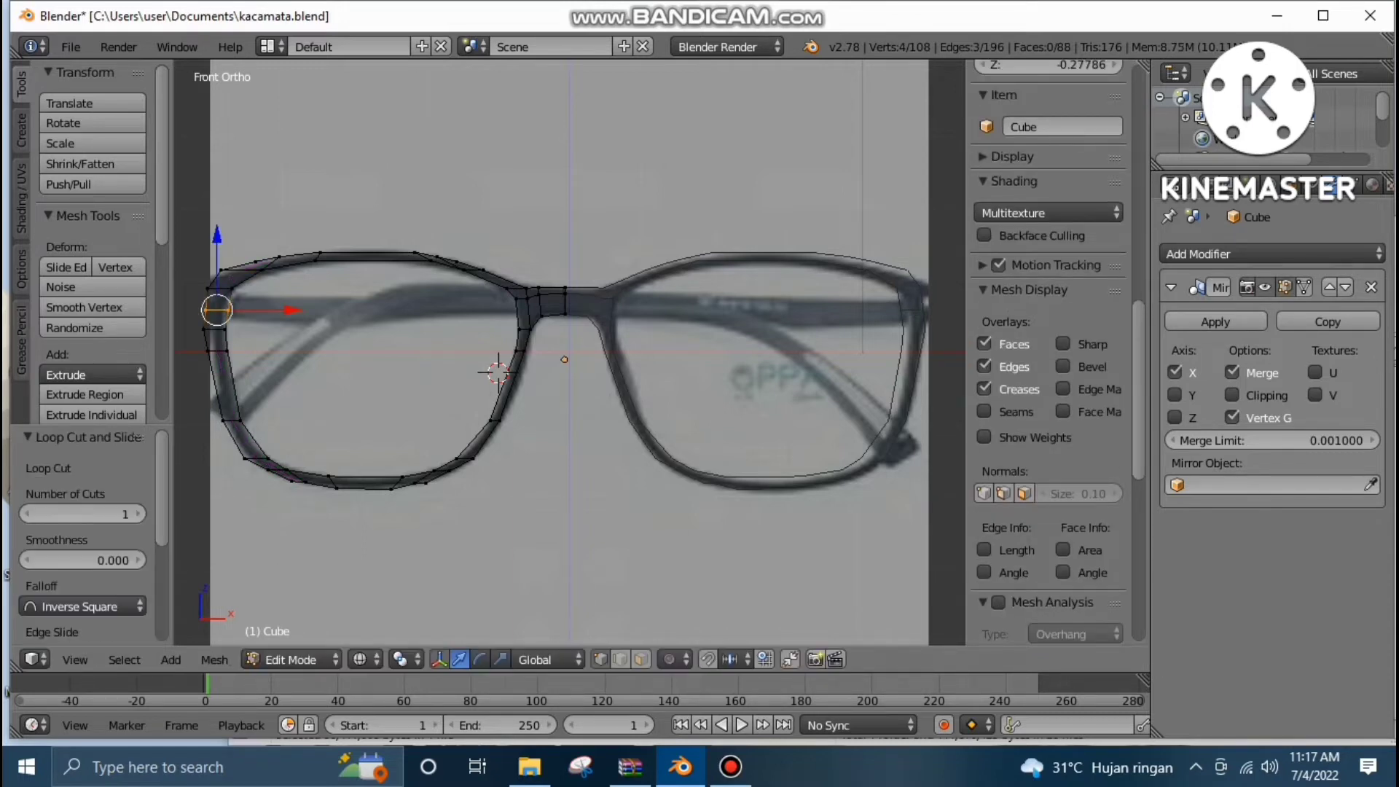
{"action": "key", "text": "a"}
Move the two lens-side vertices of the new outer-rim loop away from the lens opening along X.
{"action": "scroll", "coordinate": [1049, 365], "scroll_direction": "down", "scroll_amount": 5}
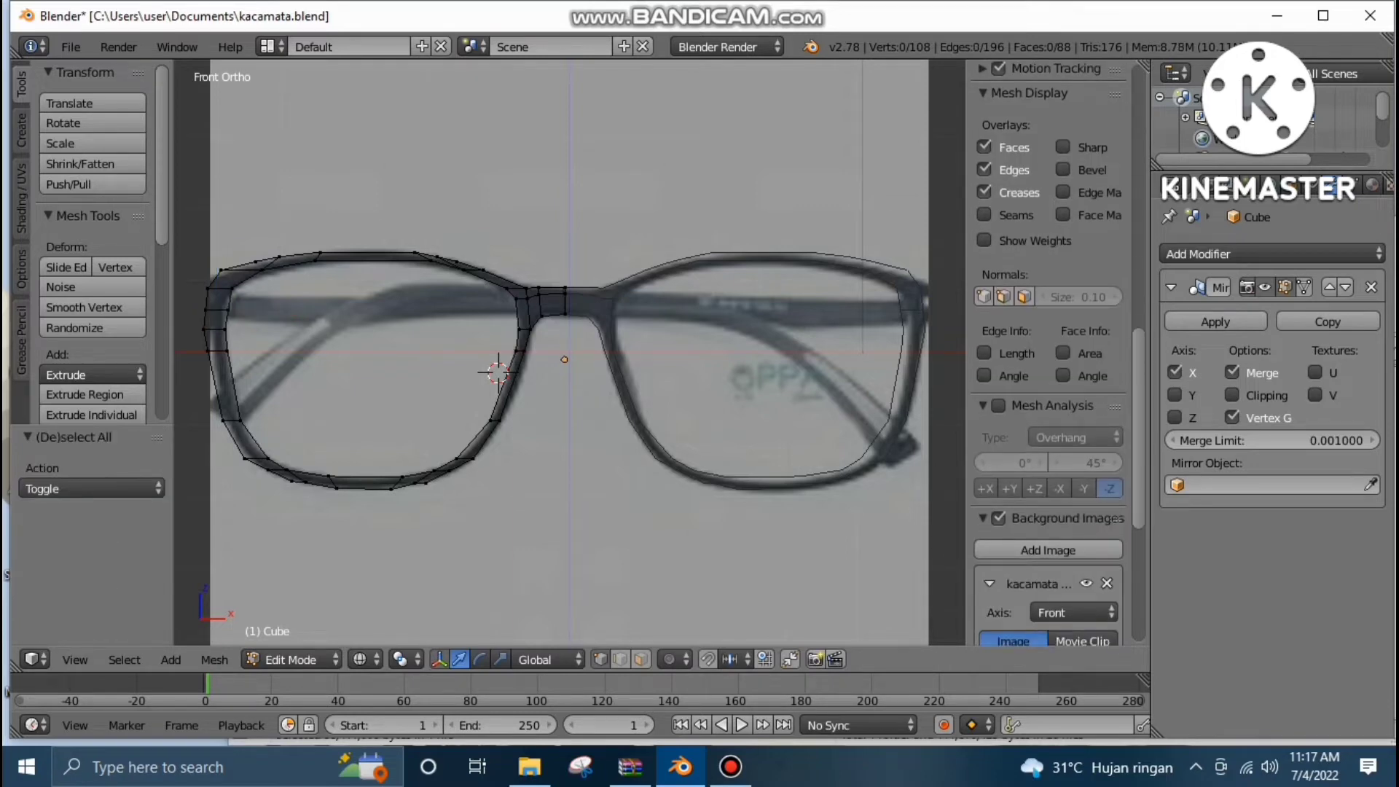
{"action": "key", "text": "b"}
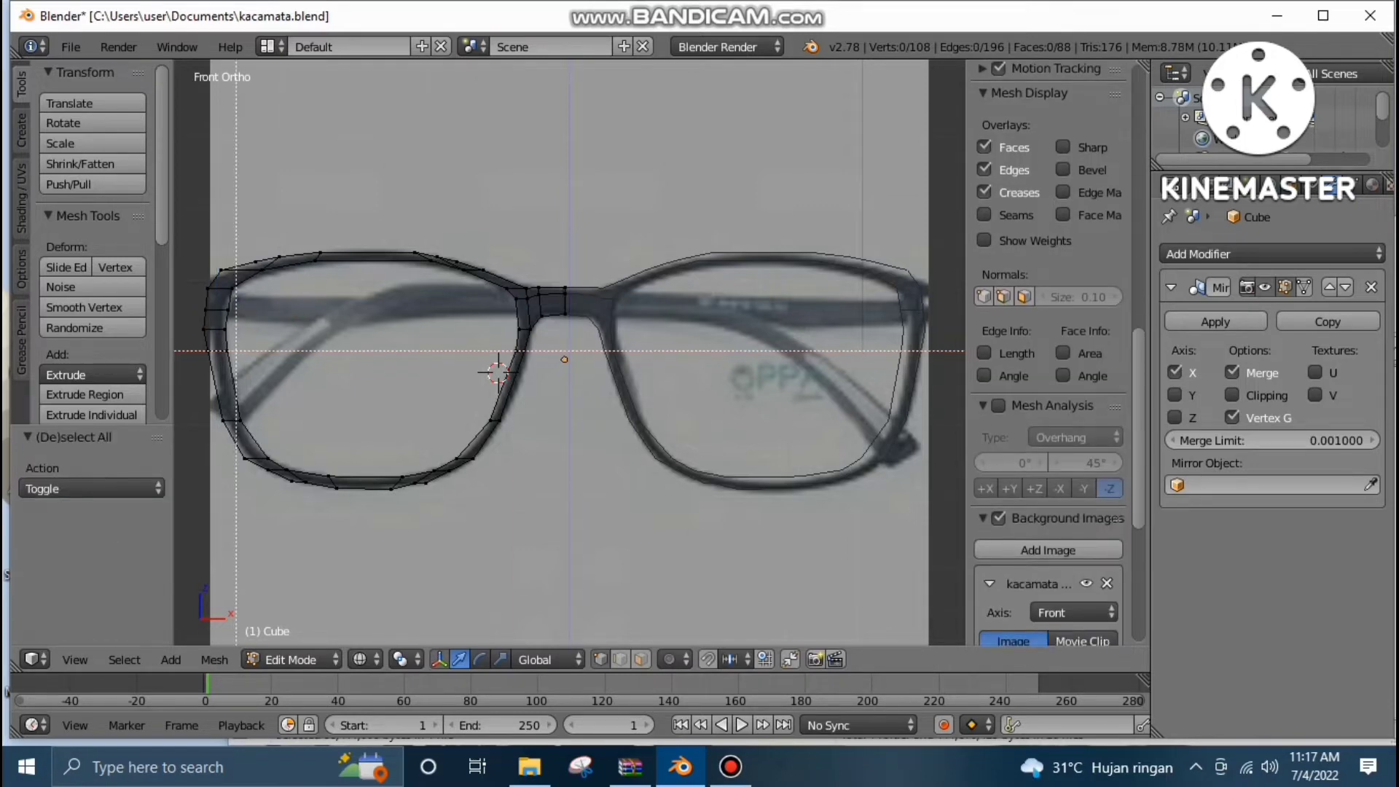
{"action": "left_click_drag", "start_coordinate": [239, 304], "coordinate": [208, 321]}
{"action": "scroll", "coordinate": [1049, 365], "scroll_direction": "up", "scroll_amount": 4}
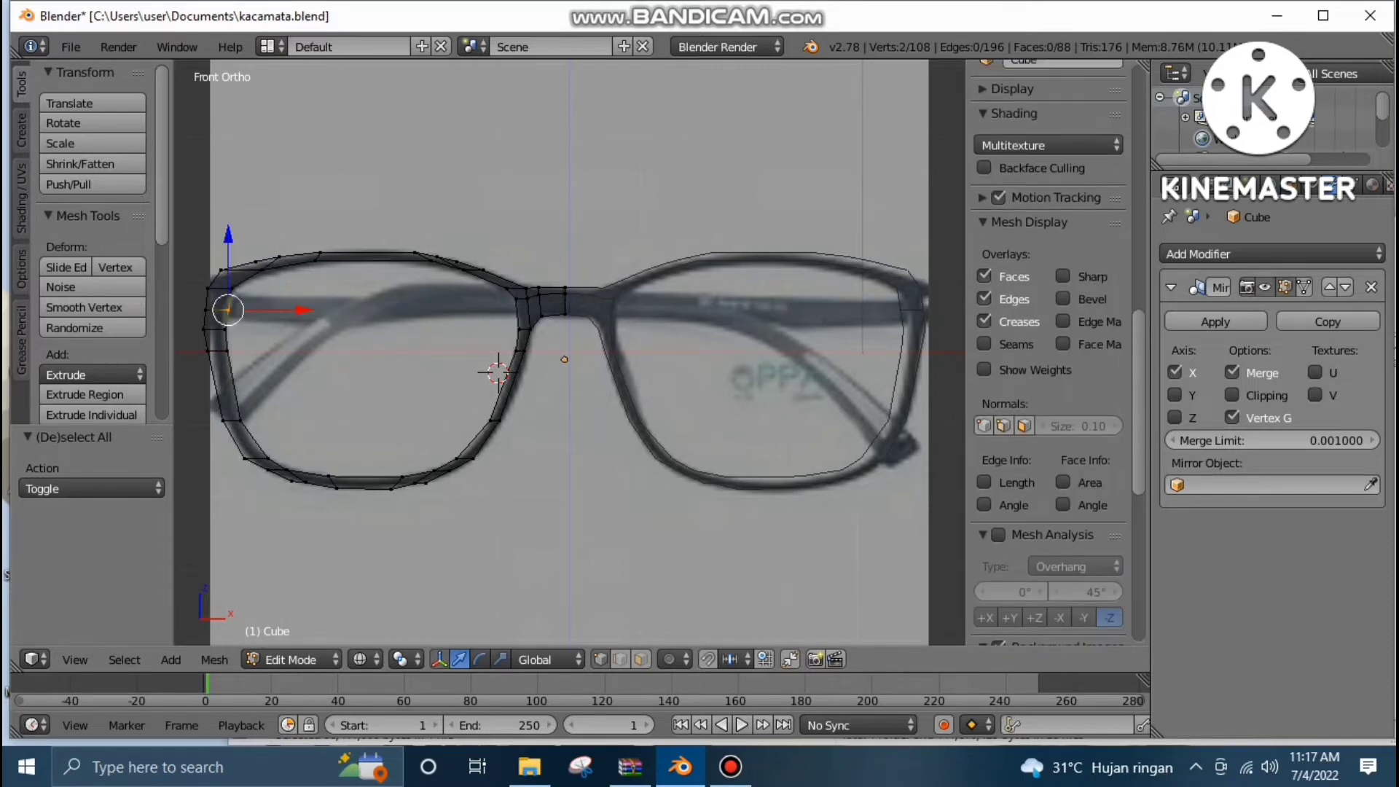
{"action": "key", "text": "g"}
{"action": "key", "text": "x"}
{"action": "left_click", "coordinate": [295, 311]}
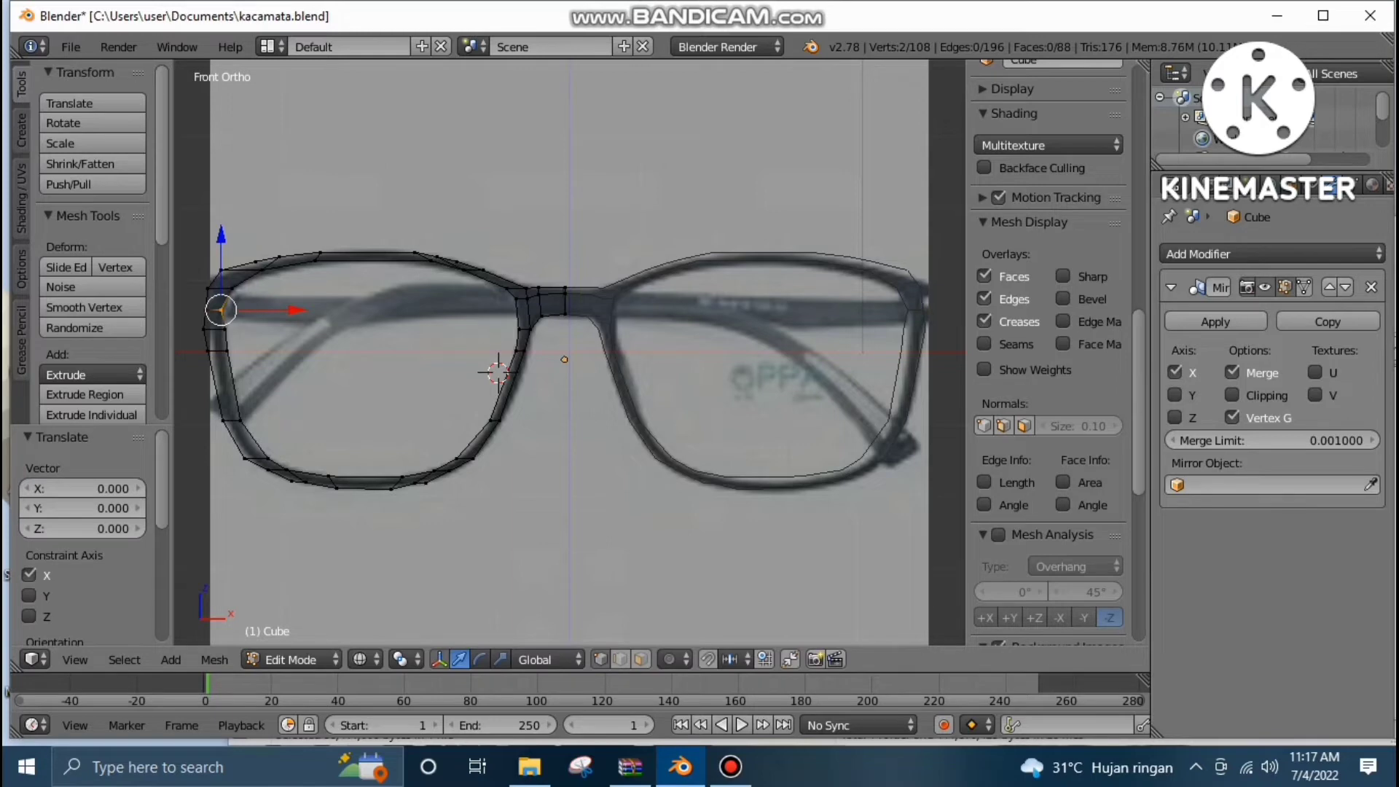
{"action": "scroll", "coordinate": [1050, 364], "scroll_direction": "down", "scroll_amount": 4}
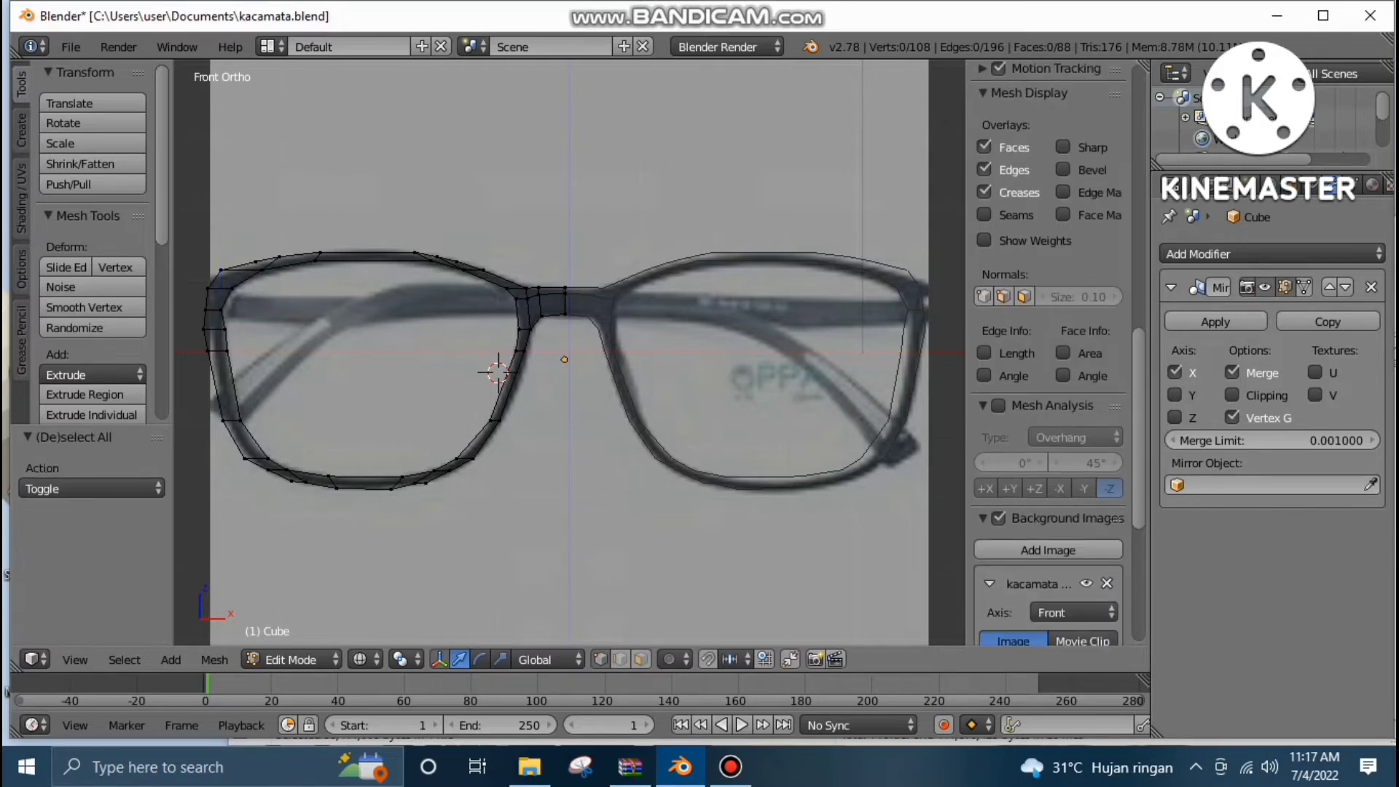
{"action": "key", "text": "a"}
Move the two lens-side vertices on the edge loop just below the new outer-rim cut by -0.014 along X.
{"action": "left_click_drag", "start_coordinate": [228, 331], "coordinate": [300, 329]}
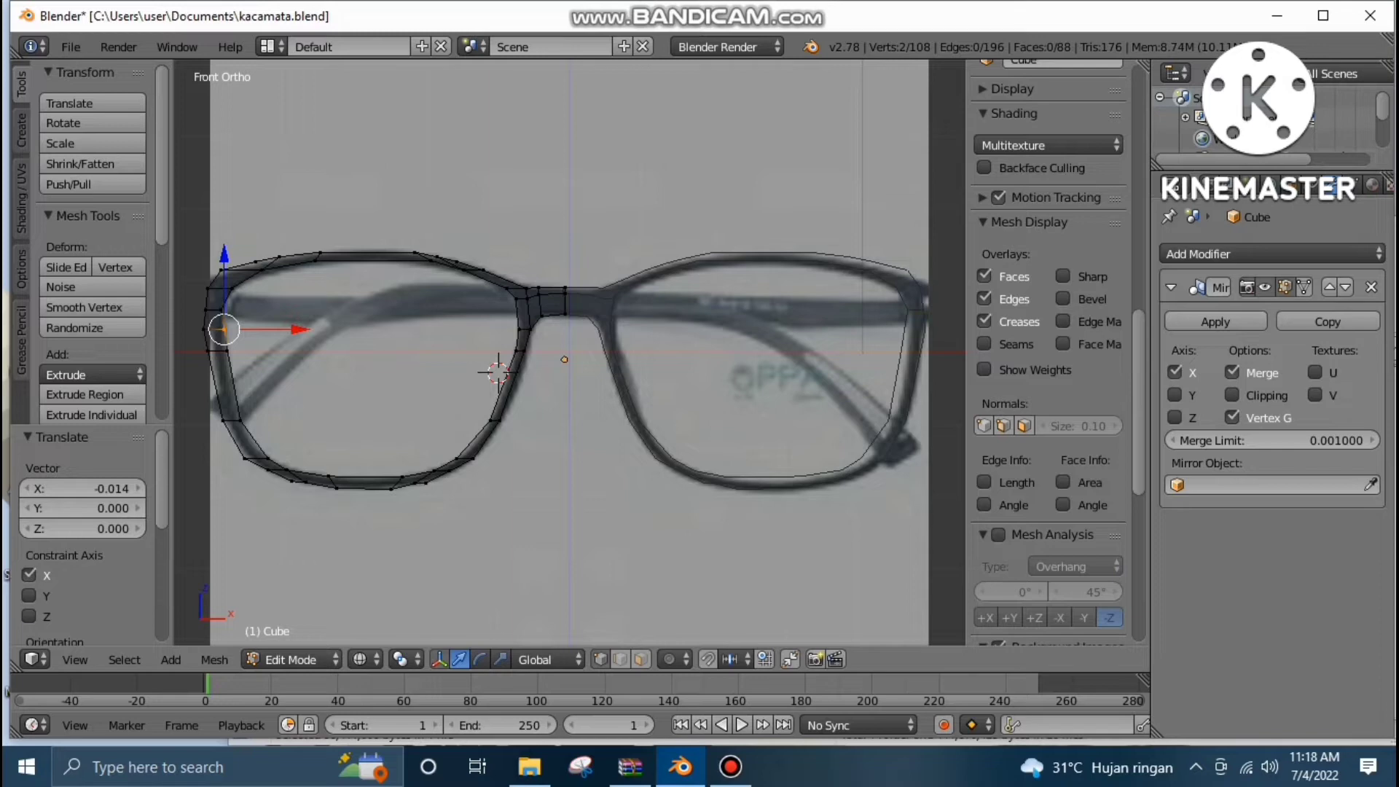
{"action": "key", "text": "a"}
{"action": "scroll", "coordinate": [1049, 365], "scroll_direction": "down", "scroll_amount": 5}
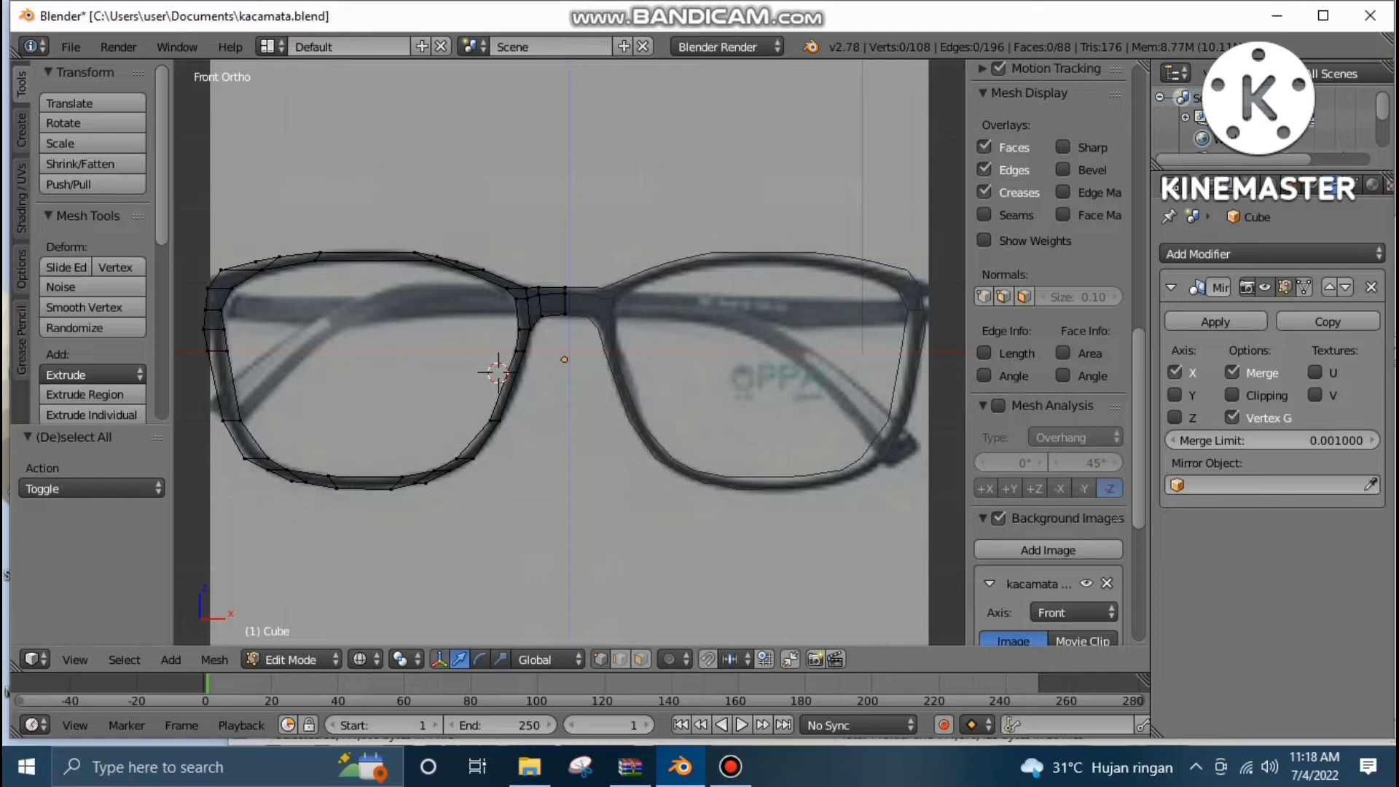
Move the two outermost vertices of that same outer-rim edge loop by about 0.114 along X.
{"action": "right_click", "coordinate": [199, 328]}
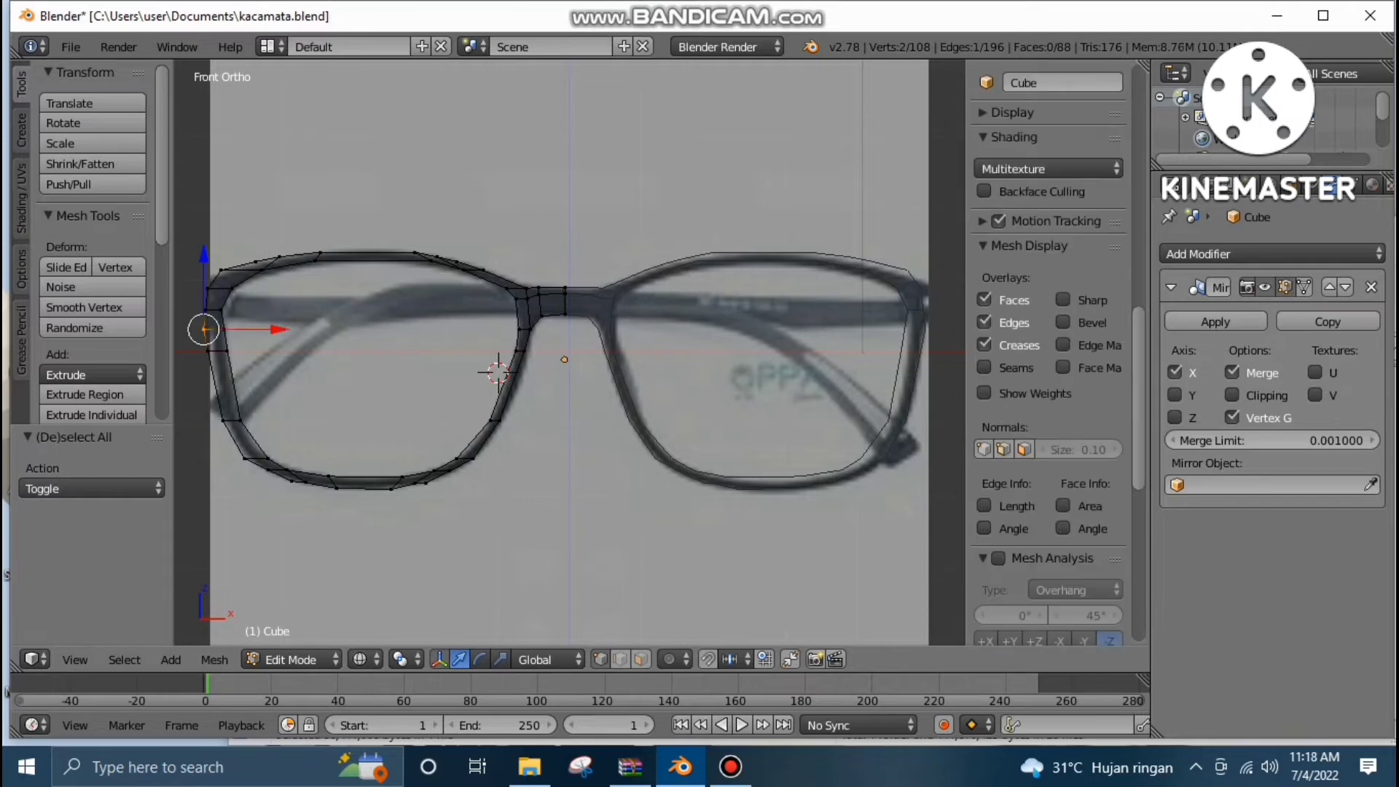
{"action": "key", "text": "g"}
{"action": "key", "text": "x"}
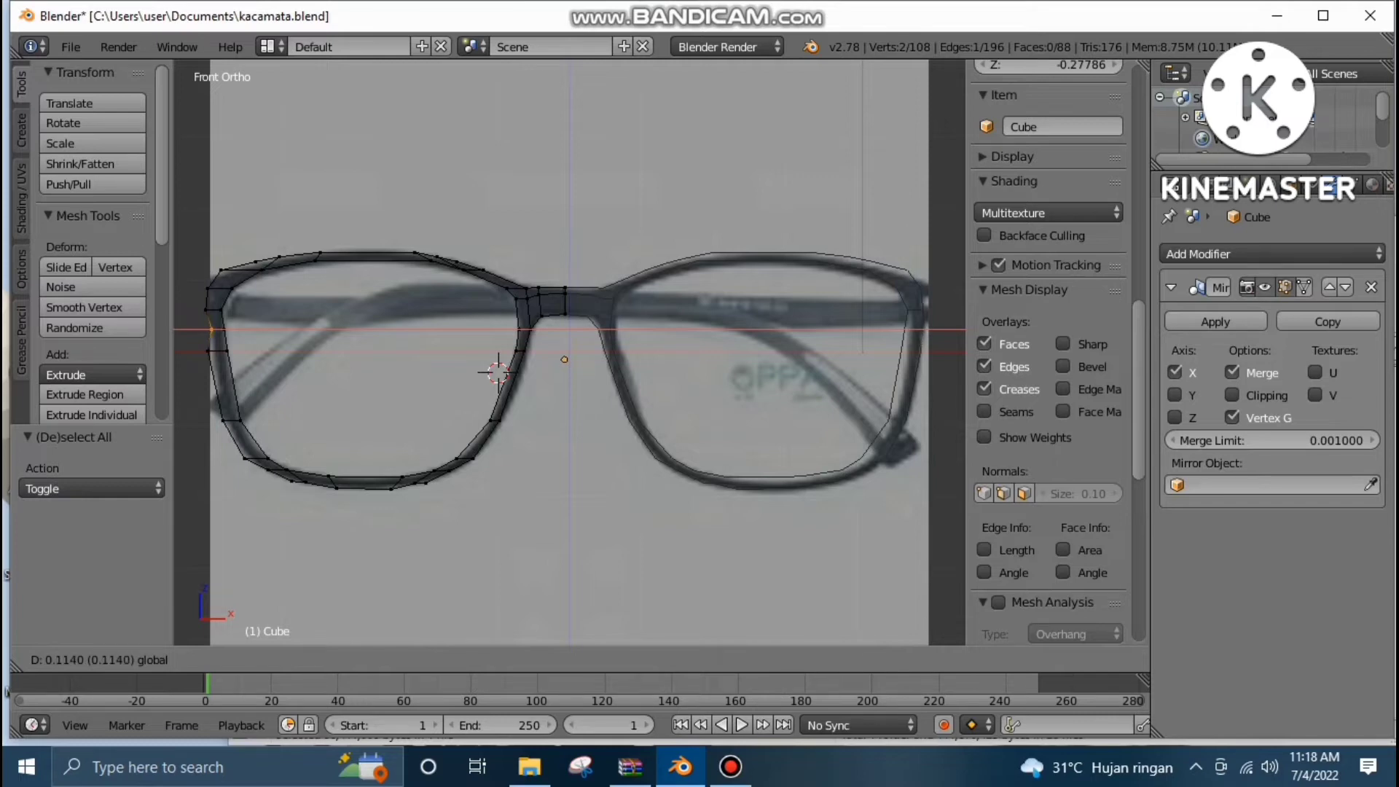
{"action": "key", "text": "Return"}
{"action": "key", "text": "a"}
Move the two outermost rim vertices one loop lower, level with the X axis line, by 0.071 along X.
{"action": "scroll", "coordinate": [1049, 350], "scroll_direction": "down", "scroll_amount": 5}
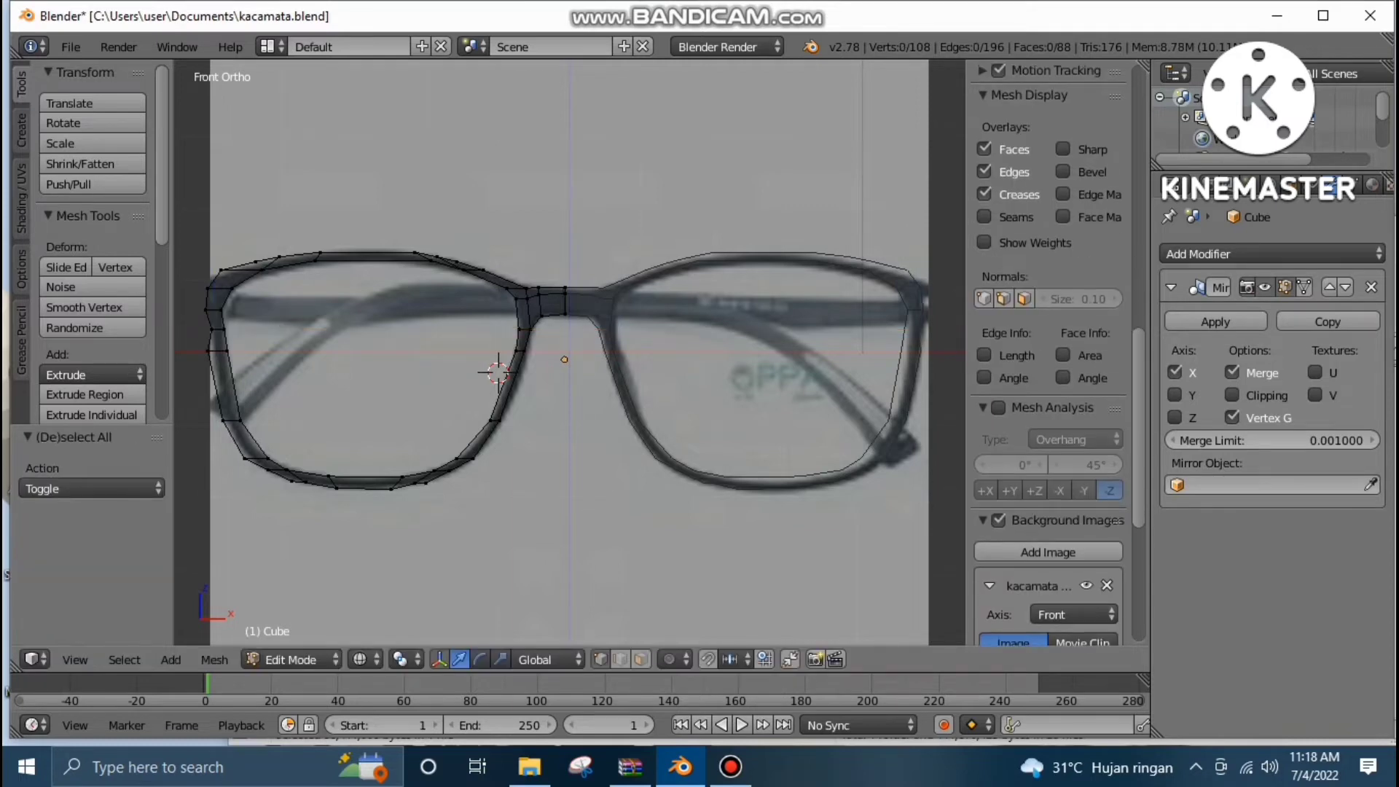
{"action": "key", "text": "b"}
{"action": "left_click_drag", "start_coordinate": [199, 345], "coordinate": [218, 361]}
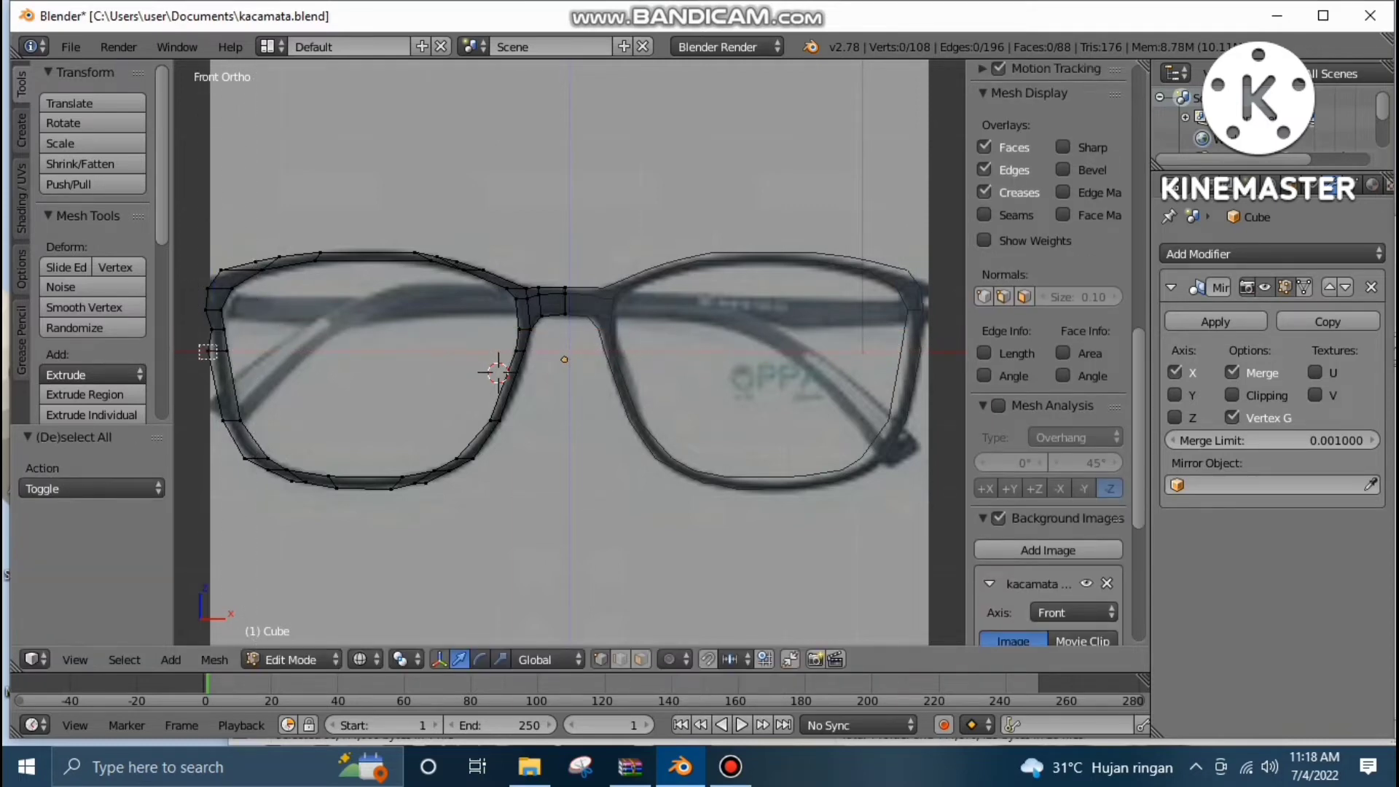
{"action": "scroll", "coordinate": [1049, 349], "scroll_direction": "up", "scroll_amount": 5}
{"action": "key", "text": "g"}
{"action": "key", "text": "x"}
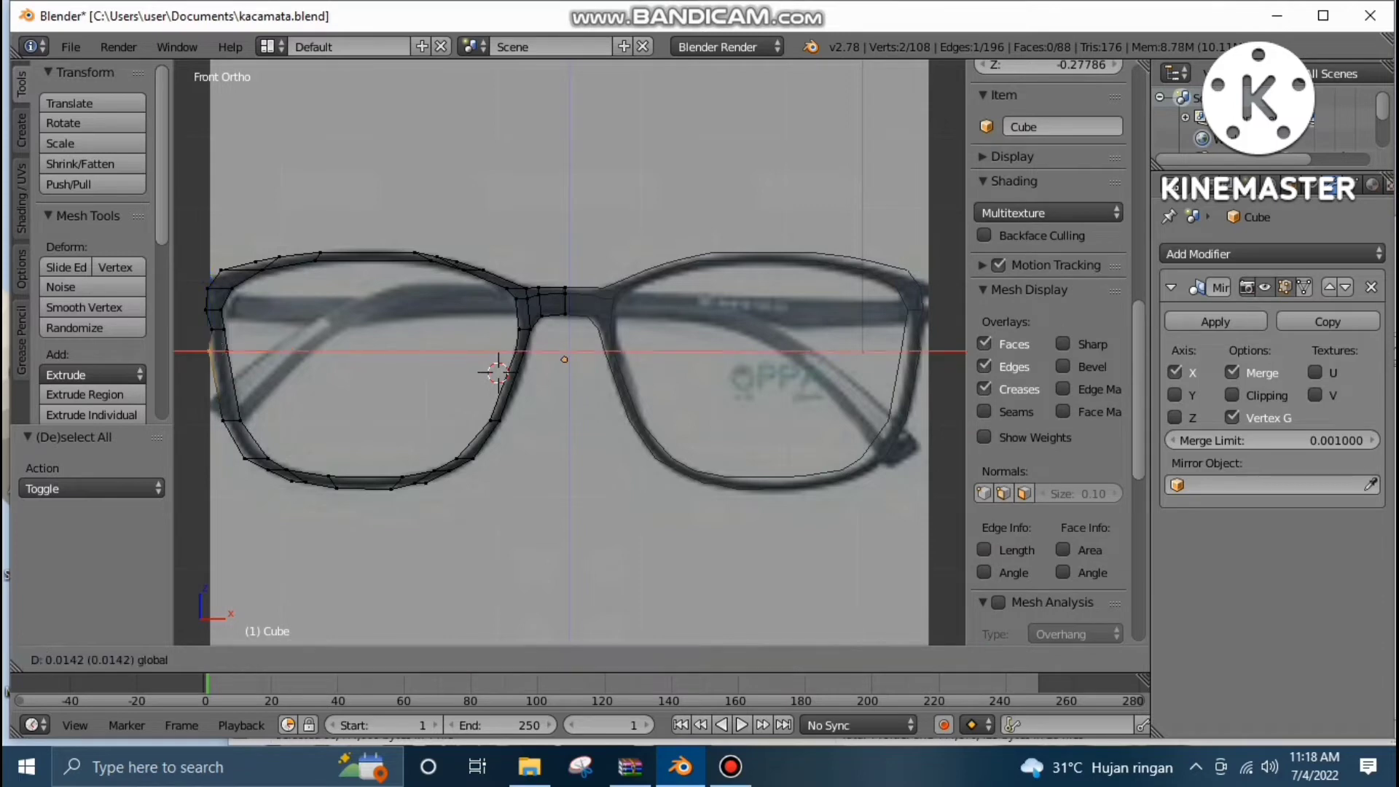
{"action": "key", "text": "Return"}
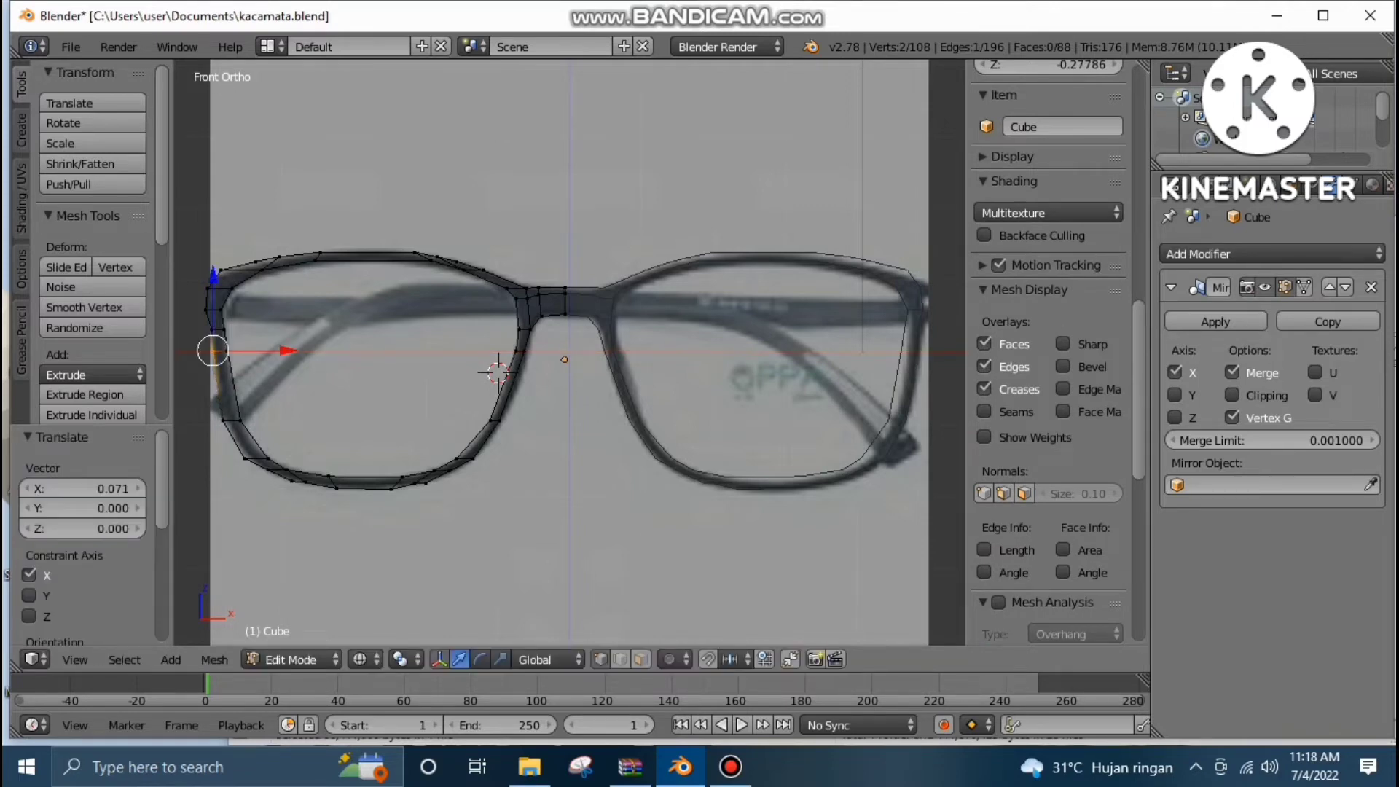
{"action": "key", "text": "a"}
Move the two vertices at the left lens rim's upper outer corner by 0.085 along X.
{"action": "scroll", "coordinate": [1049, 349], "scroll_direction": "down", "scroll_amount": 5}
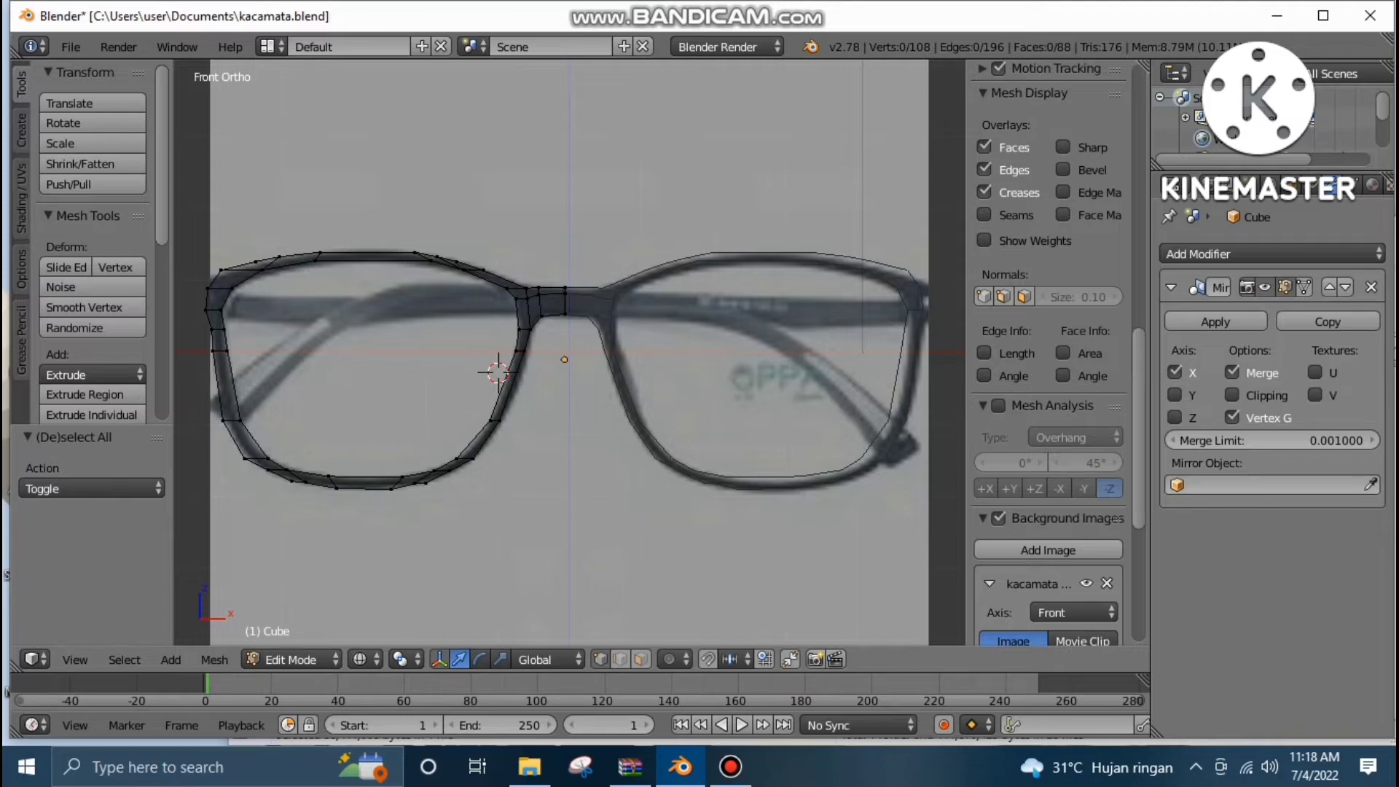
{"action": "key", "text": "b"}
{"action": "left_click_drag", "start_coordinate": [210, 252], "coordinate": [303, 270]}
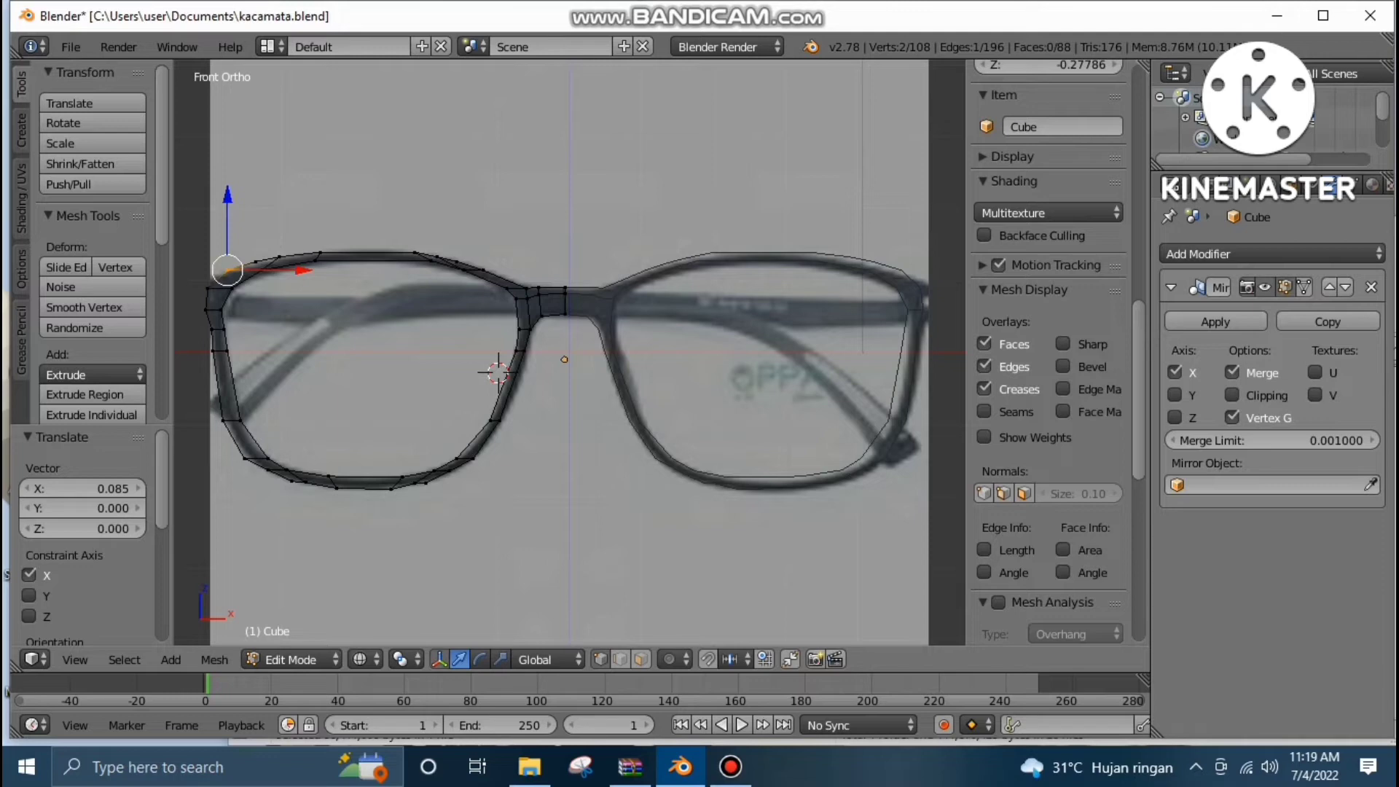
{"action": "key", "text": "a"}
{"action": "scroll", "coordinate": [1049, 437], "scroll_direction": "down", "scroll_amount": 6}
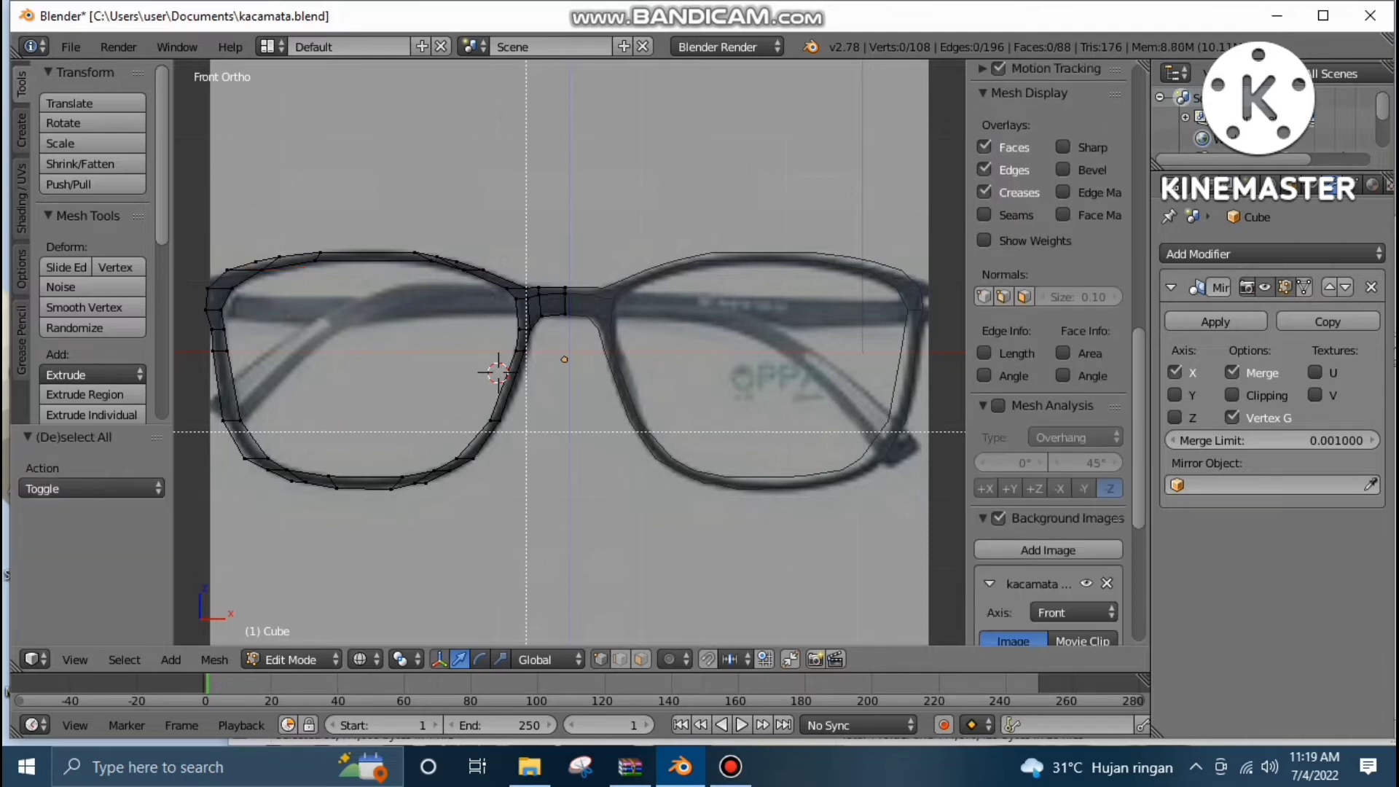
{"action": "key", "text": "b"}
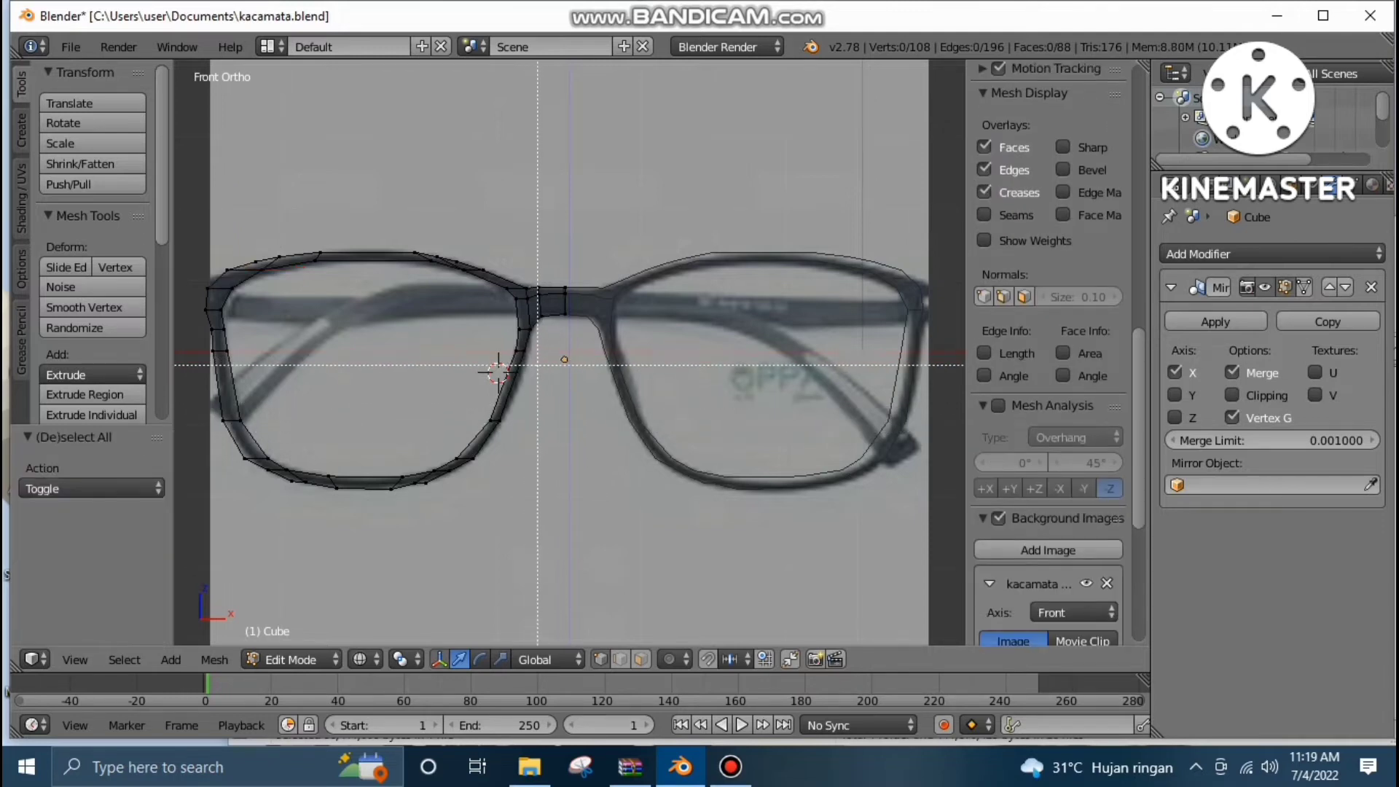
{"action": "left_click_drag", "start_coordinate": [535, 370], "coordinate": [535, 350]}
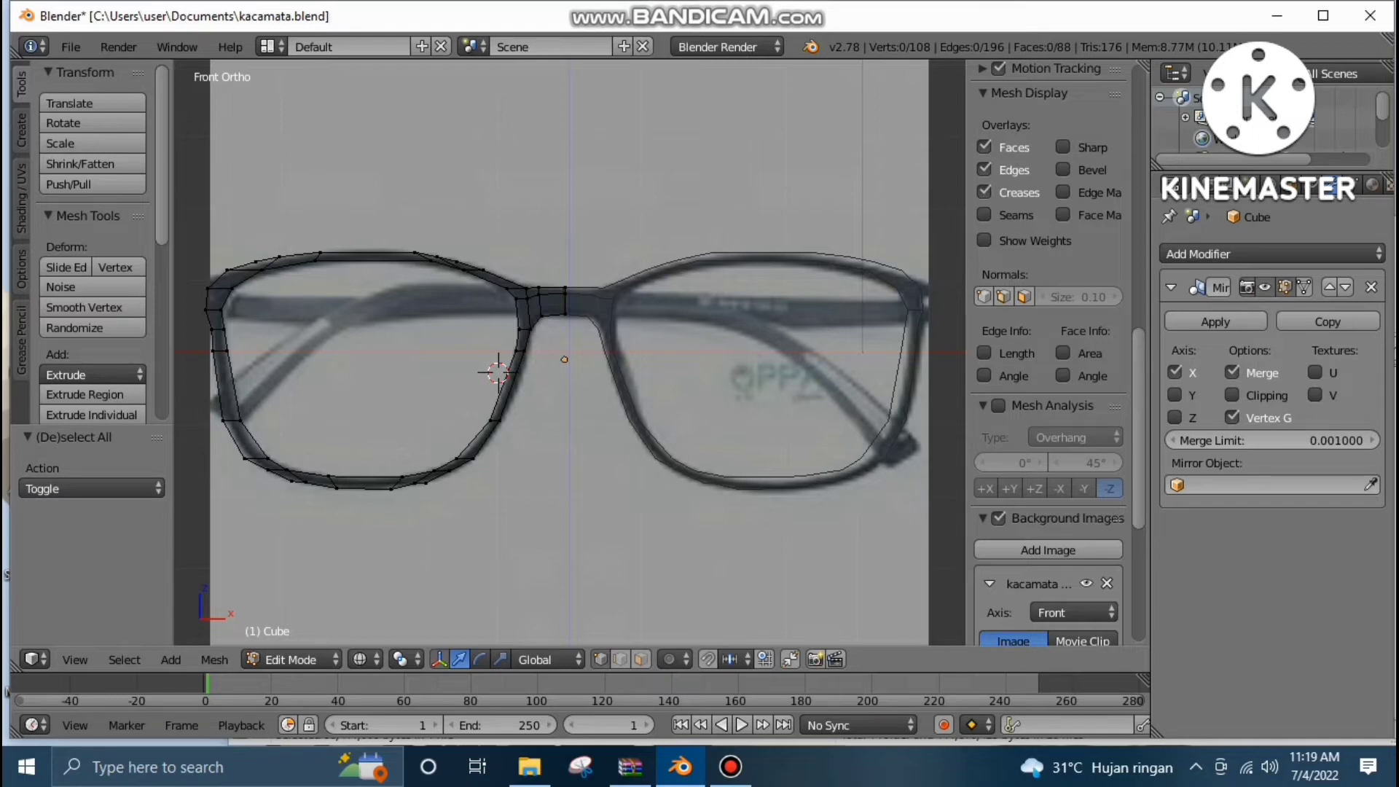
Add a loop cut on the left lens rim's nose side just below the X axis line and move it by 0.043 along X.
{"action": "key", "text": "ctrl+r"}
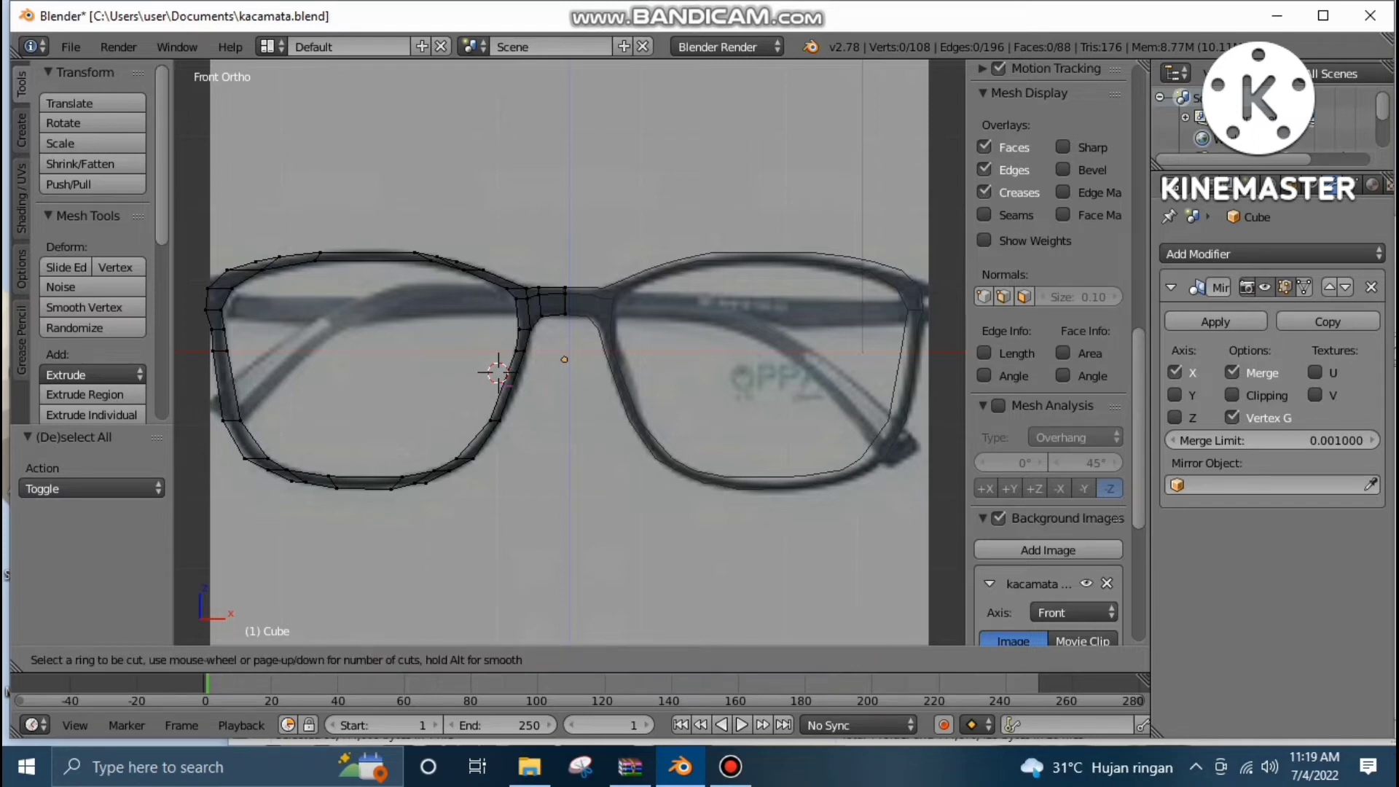
{"action": "left_click", "coordinate": [497, 372]}
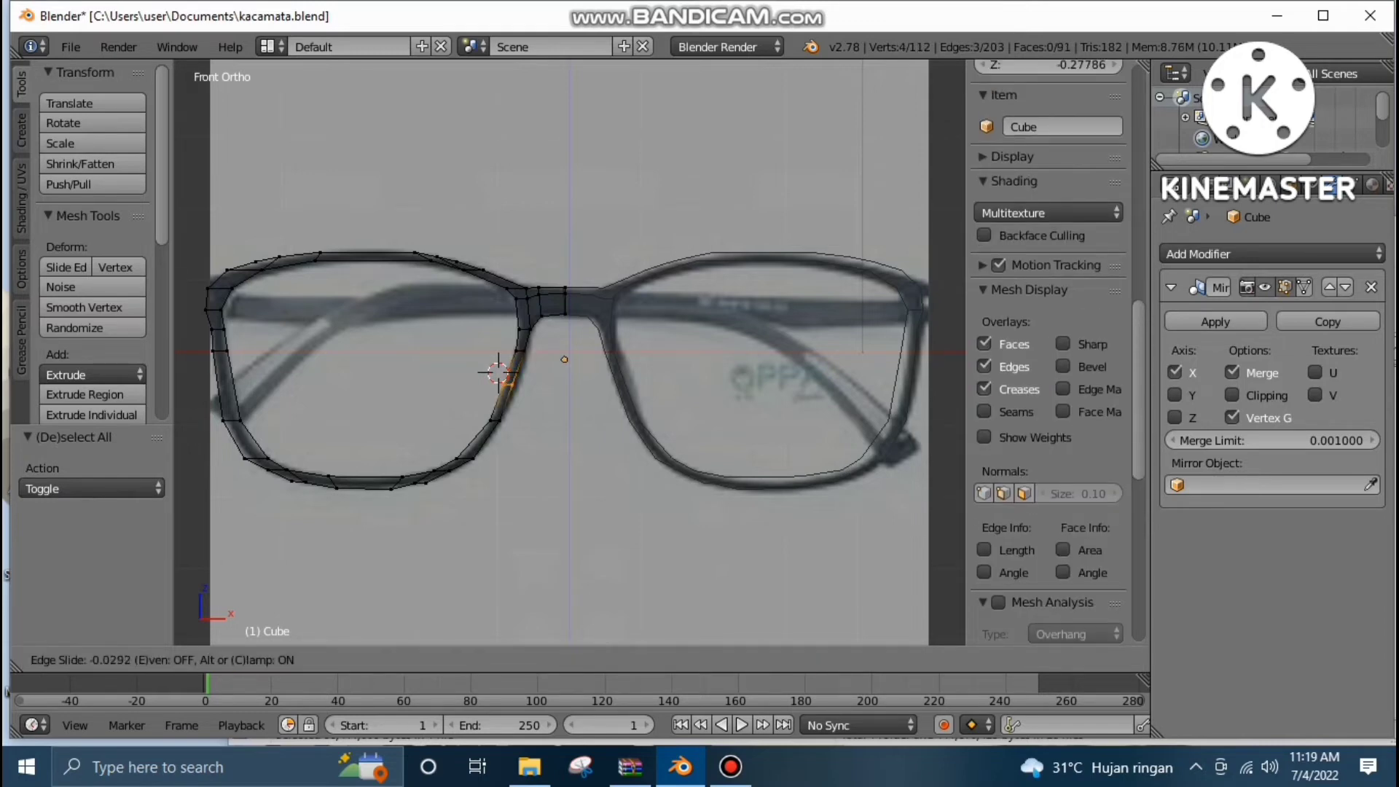
{"action": "left_click", "coordinate": [504, 380]}
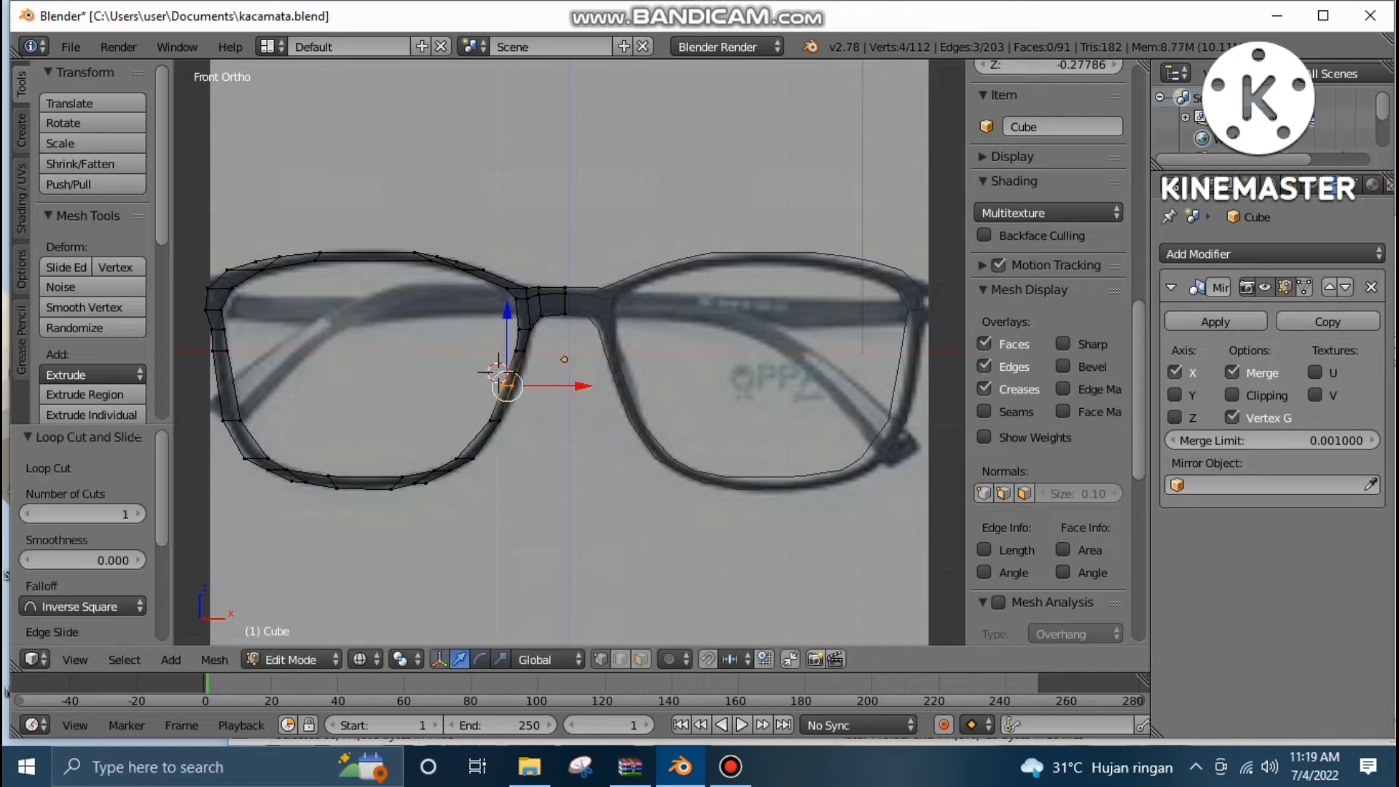
{"action": "key", "text": "g"}
{"action": "key", "text": "x"}
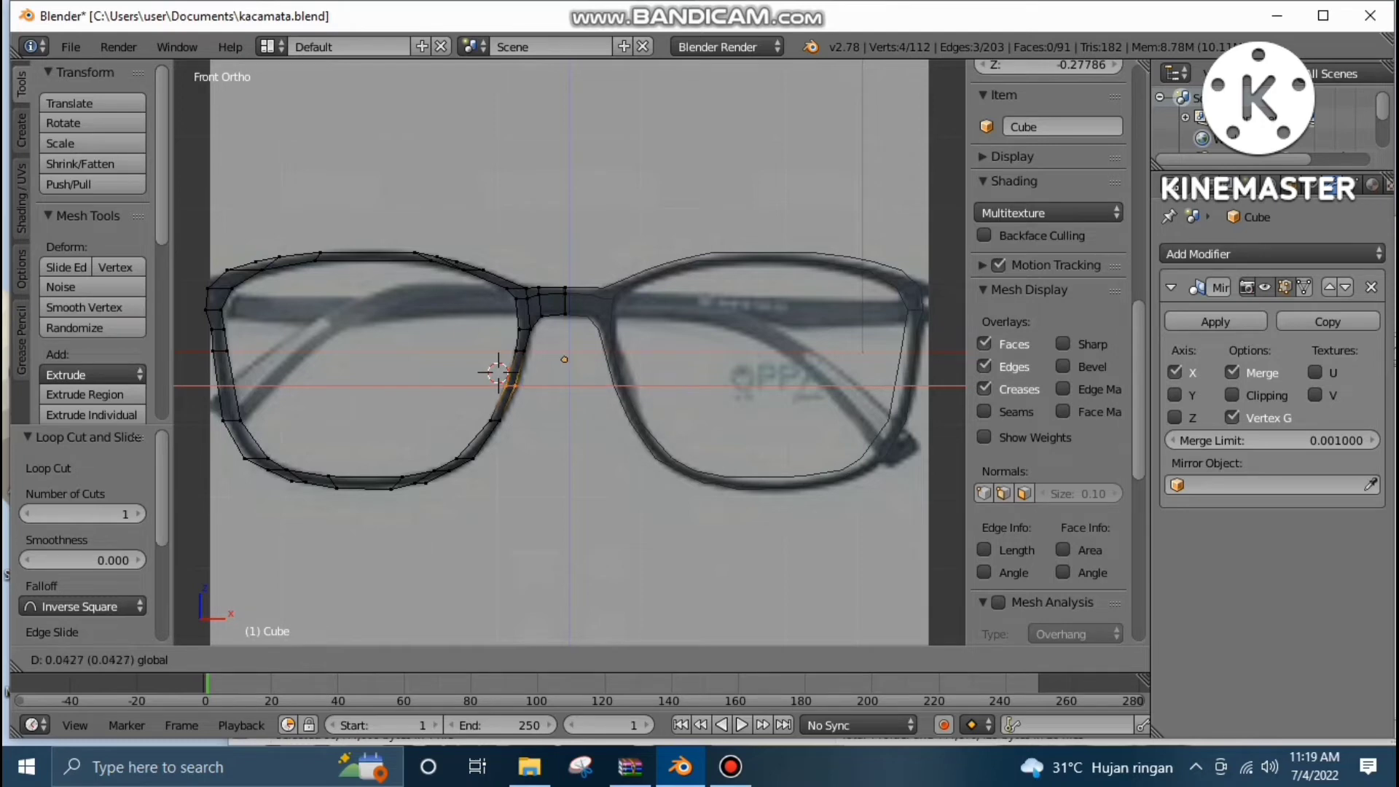
{"action": "key", "text": "Return"}
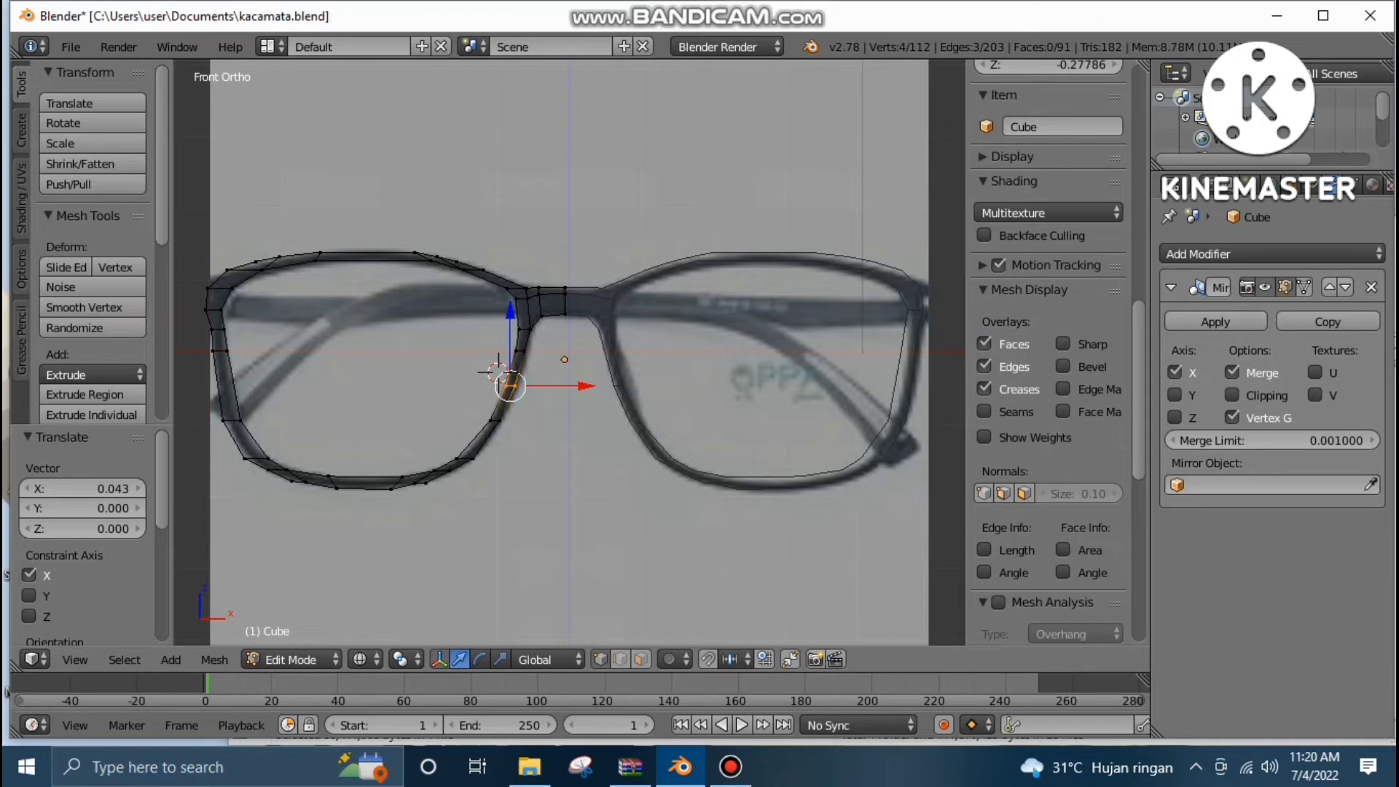
{"action": "key", "text": "a"}
{"action": "scroll", "coordinate": [1048, 350], "scroll_direction": "down", "scroll_amount": 5}
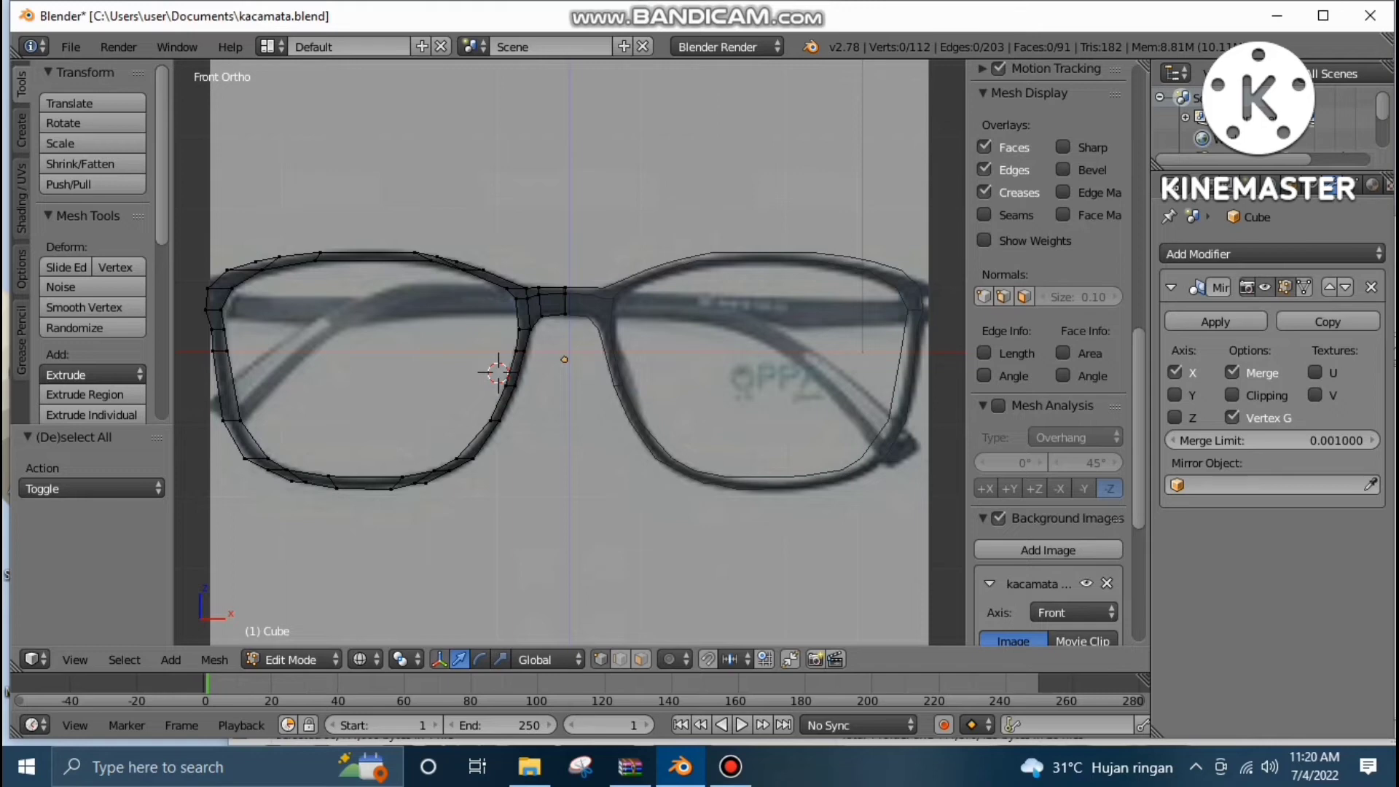
Add a loop cut across the left lens rim's upper outer corner, slid by about -0.23.
{"action": "key", "text": "ctrl+r"}
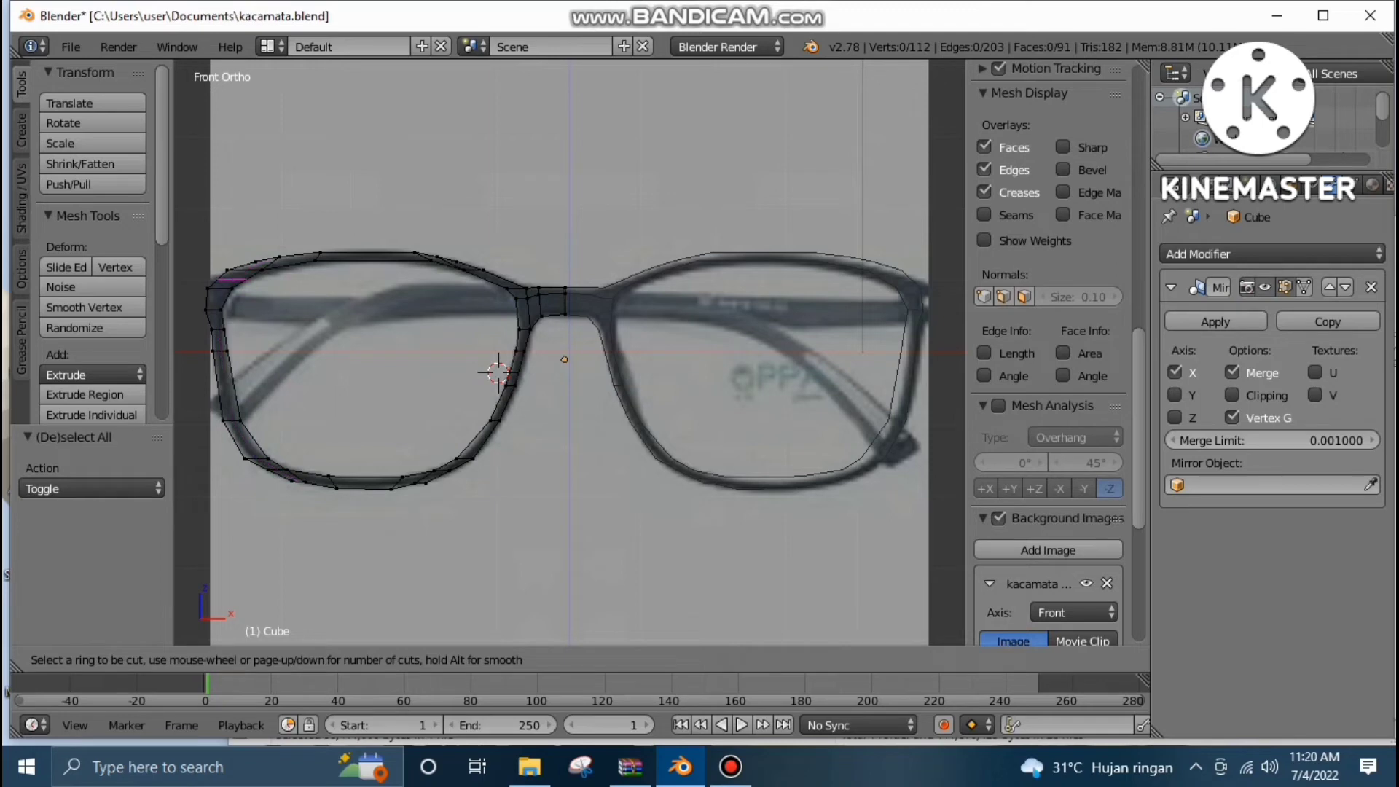
{"action": "left_click", "coordinate": [233, 280]}
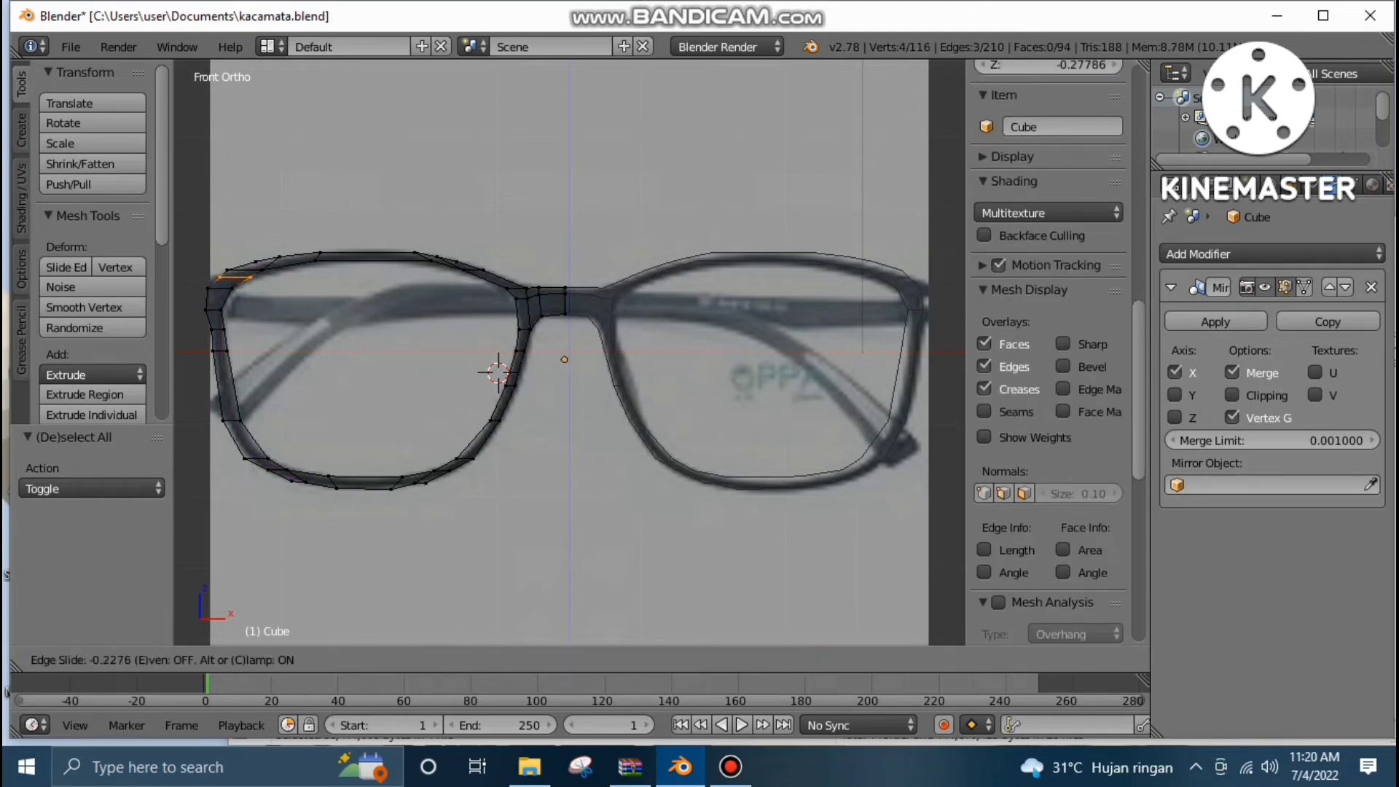
{"action": "left_click", "coordinate": [235, 278]}
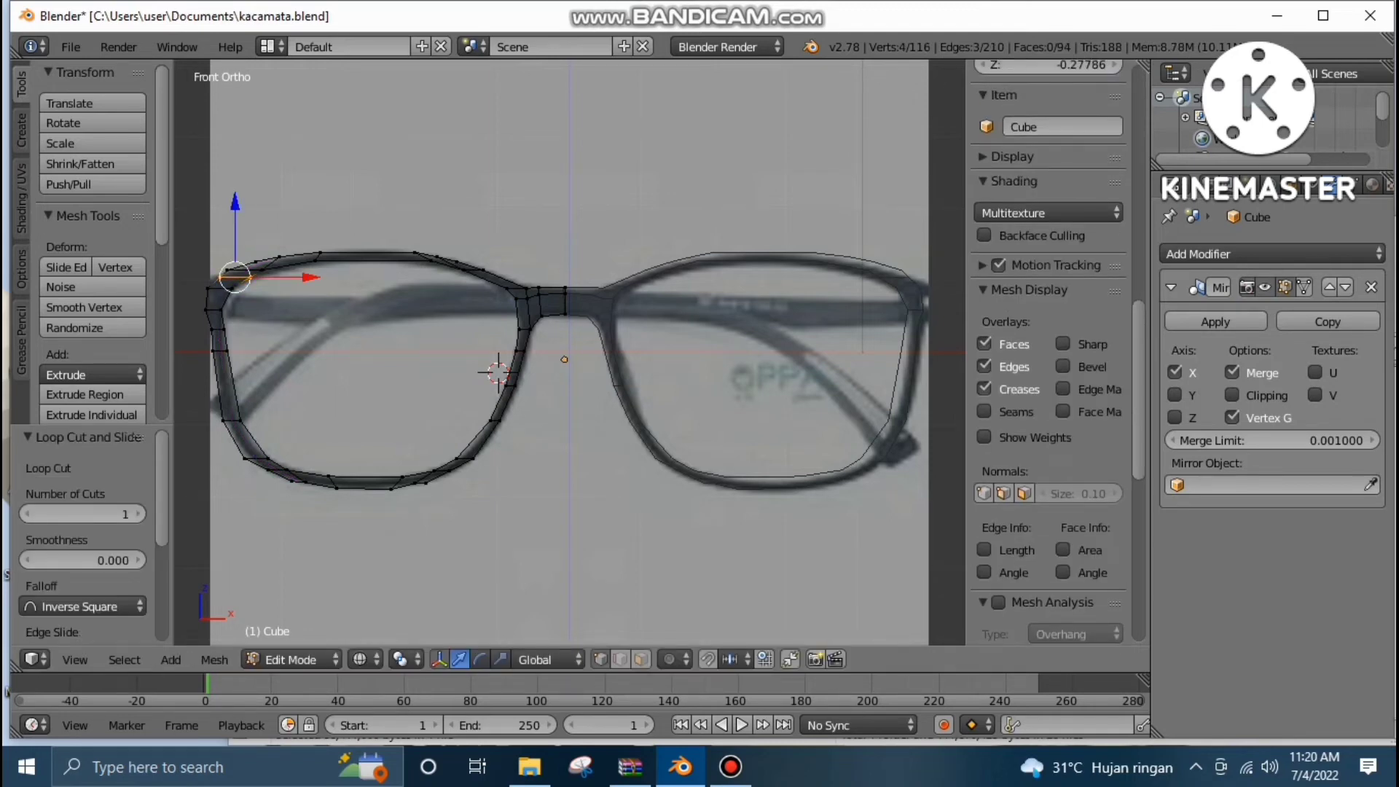
{"action": "key", "text": "a"}
{"action": "scroll", "coordinate": [1113, 516], "scroll_direction": "down", "scroll_amount": 5}
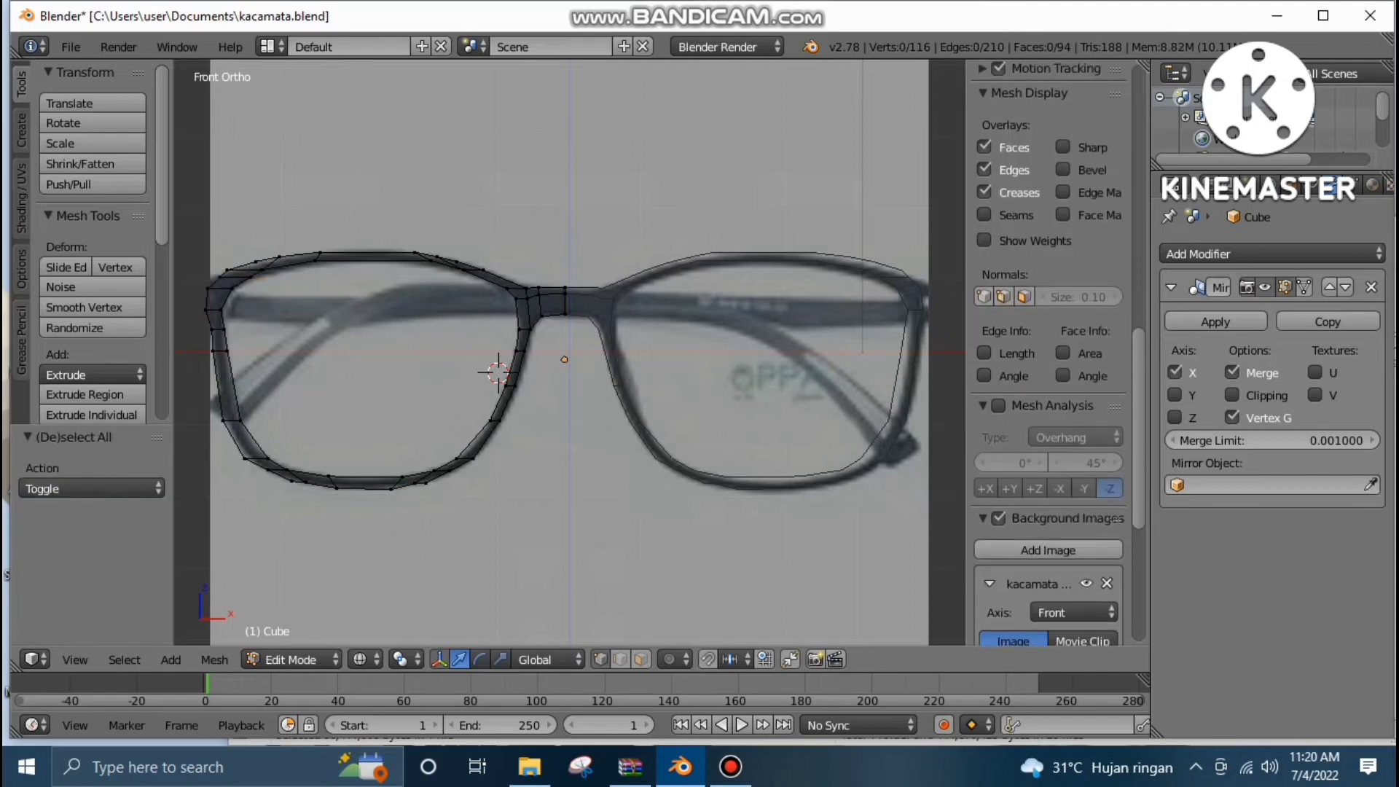
Move the two outermost vertices of the new upper-corner edge loop by -0.085 along X.
{"action": "key", "text": "b"}
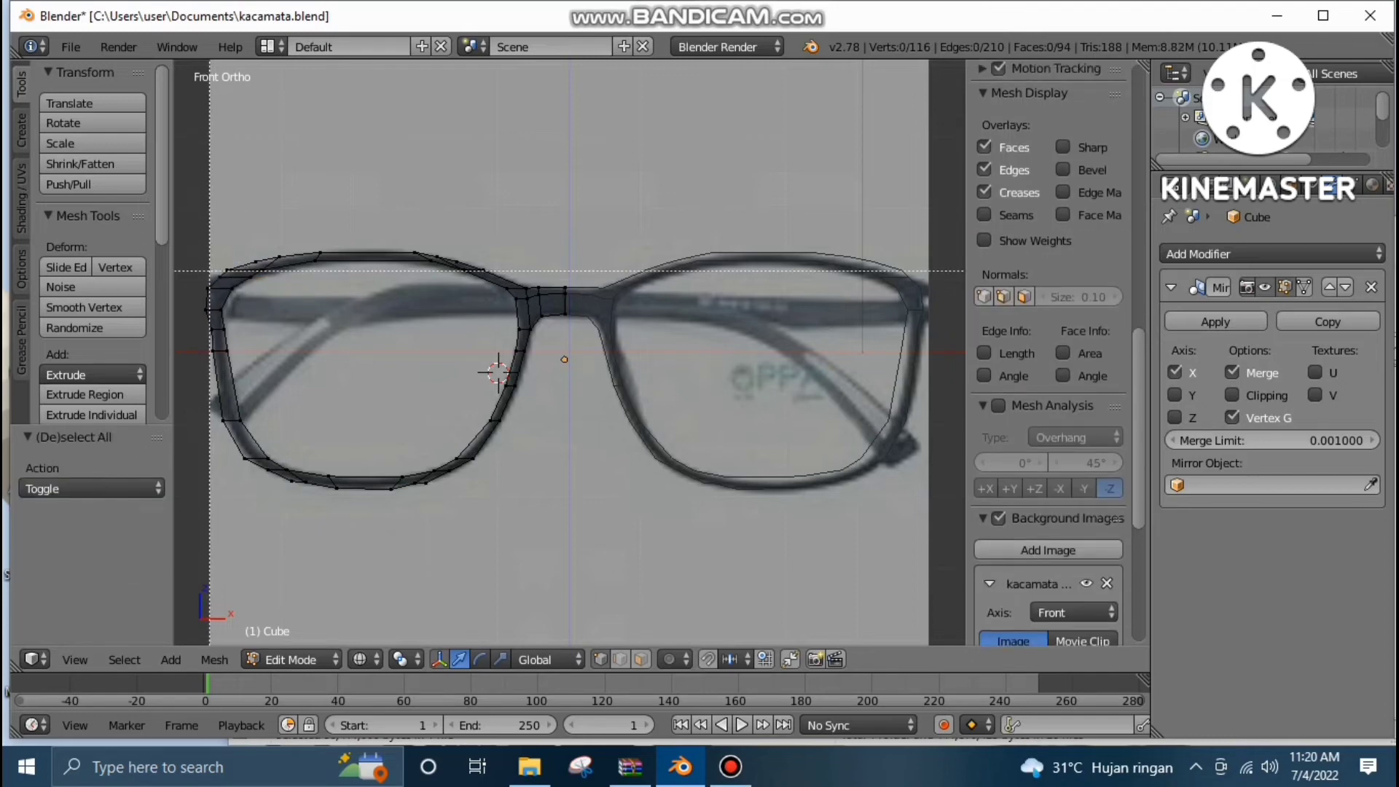
{"action": "left_click_drag", "start_coordinate": [212, 271], "coordinate": [231, 284]}
{"action": "scroll", "coordinate": [1049, 349], "scroll_direction": "up", "scroll_amount": 1}
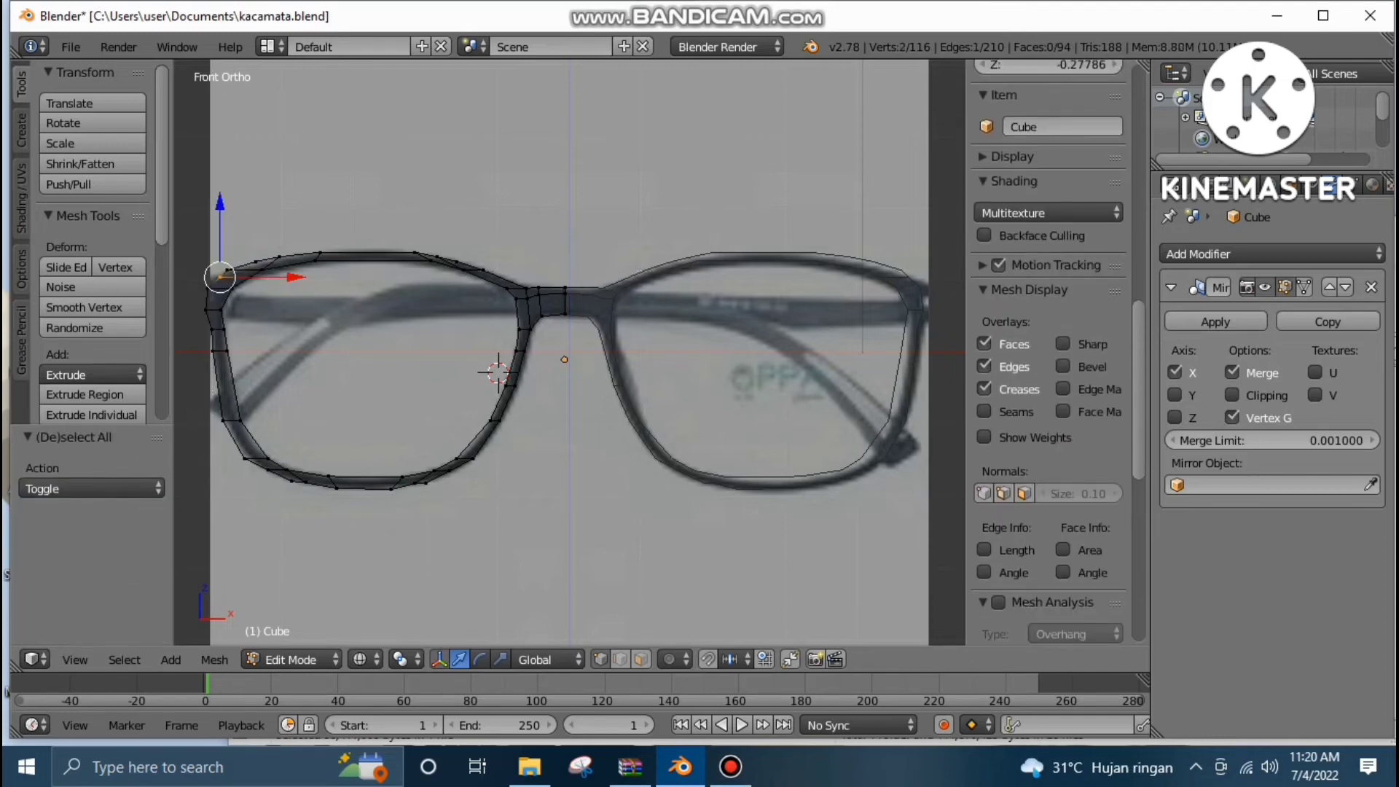
{"action": "key", "text": "g"}
{"action": "key", "text": "x"}
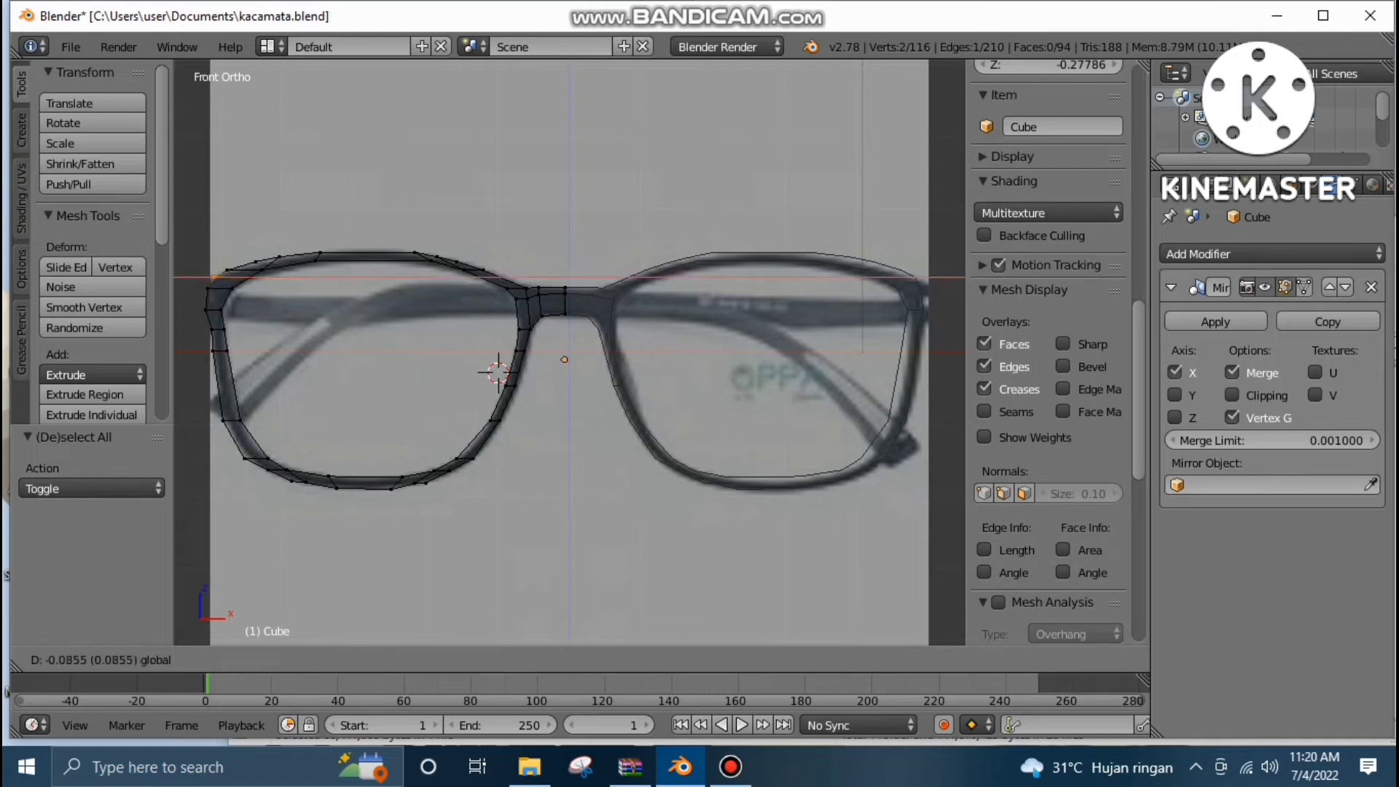
{"action": "key", "text": "Return"}
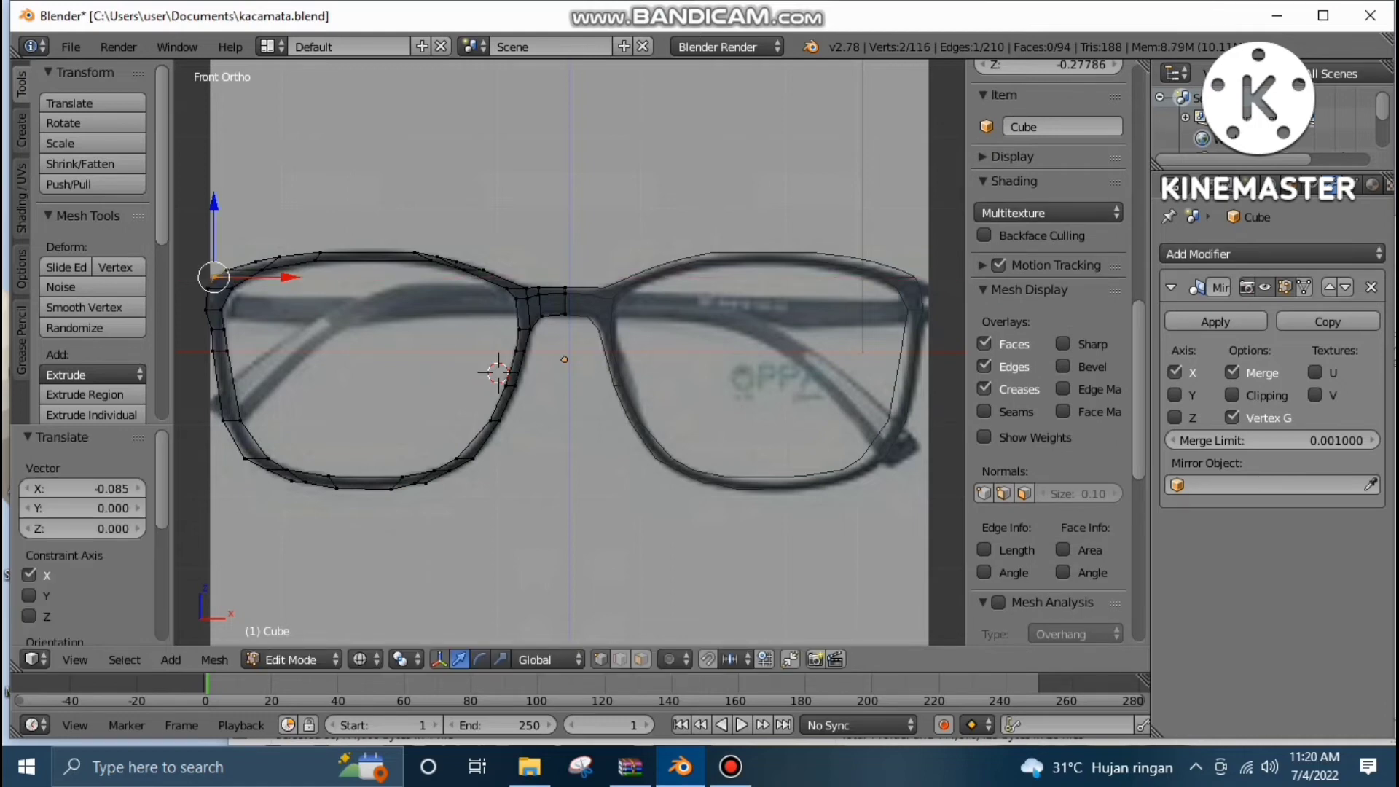
{"action": "key", "text": "a"}
{"action": "scroll", "coordinate": [1049, 350], "scroll_direction": "down", "scroll_amount": 4}
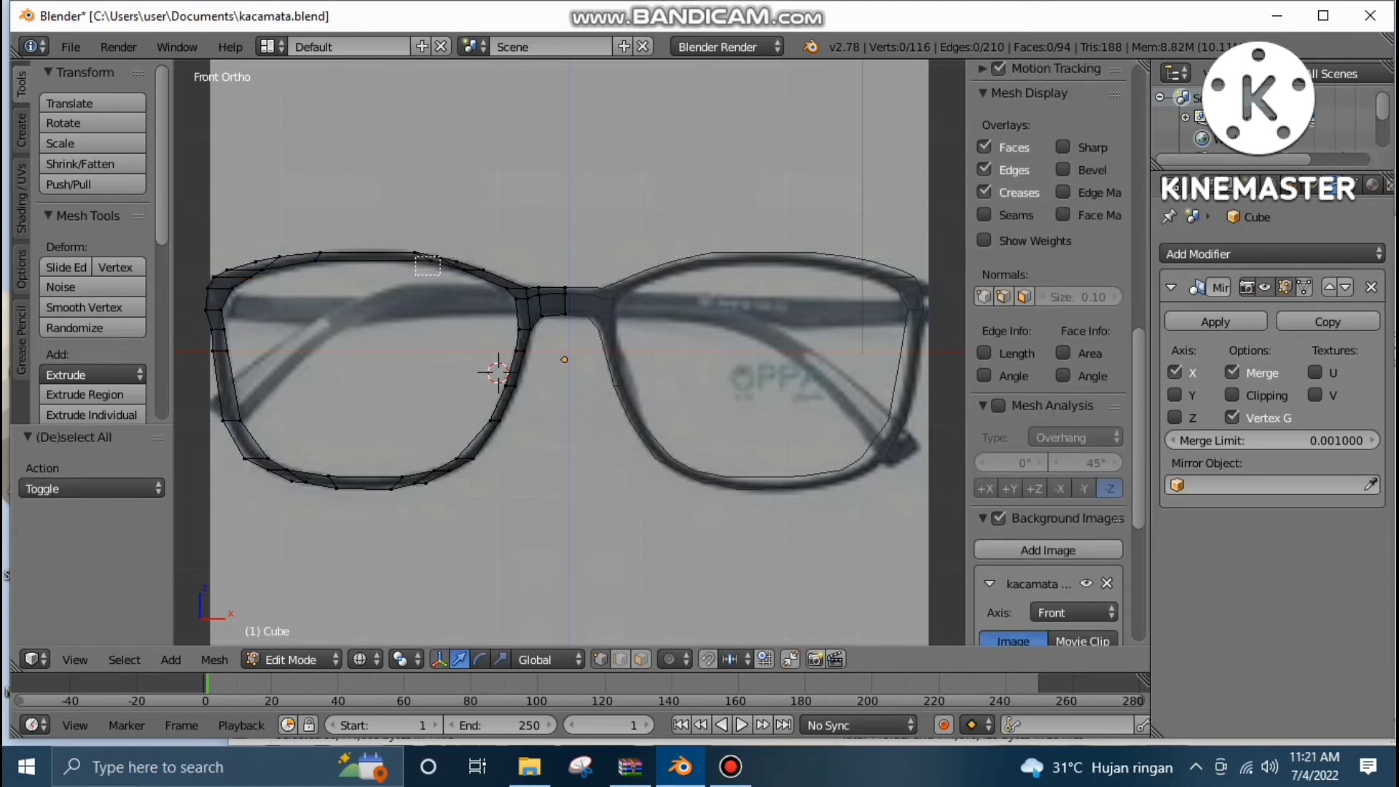
Move the two lens-side vertices on the nose-side part of the left lens's top rim by -0.043 along Z.
{"action": "right_click", "coordinate": [430, 259]}
{"action": "left_click_drag", "start_coordinate": [431, 186], "coordinate": [431, 188]}
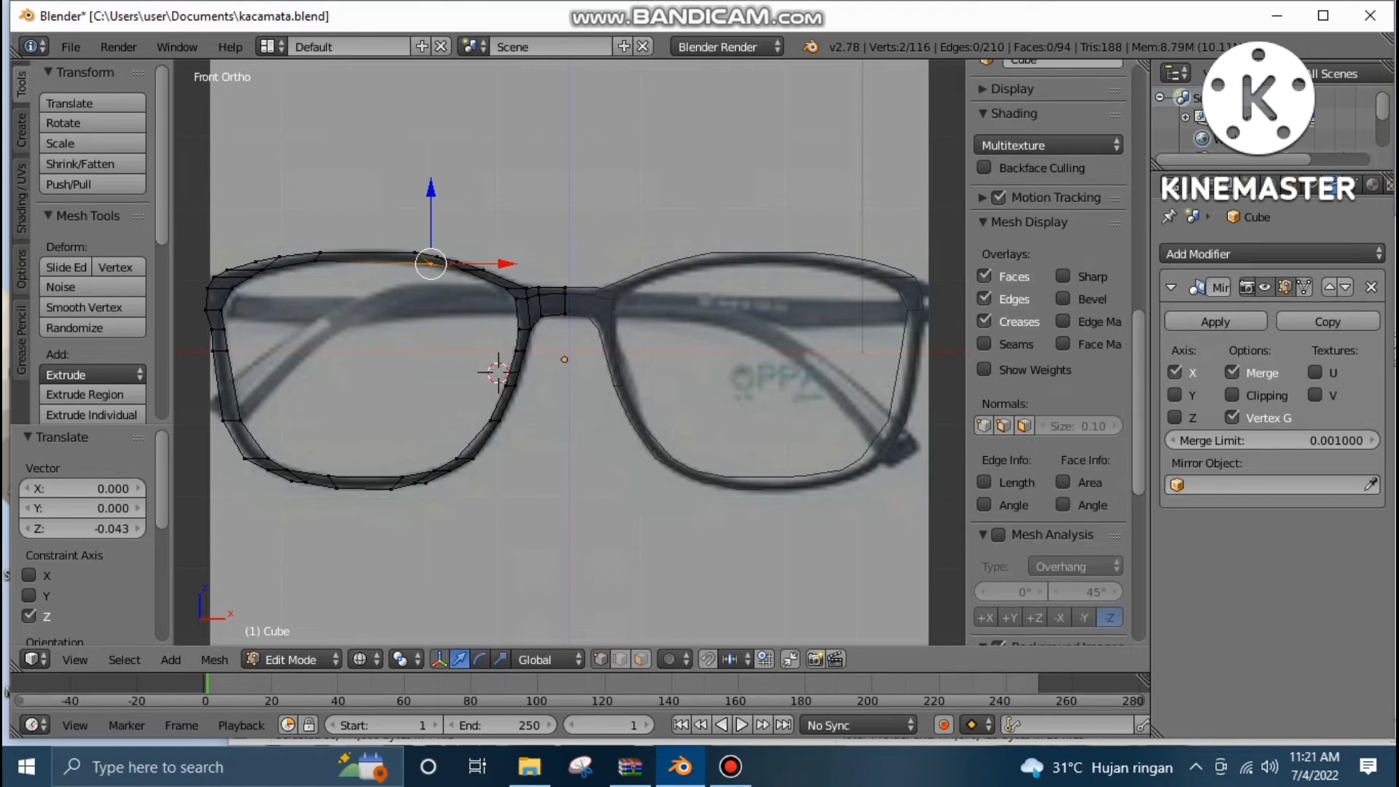
{"action": "key", "text": "a"}
{"action": "scroll", "coordinate": [1049, 357], "scroll_direction": "down", "scroll_amount": 5}
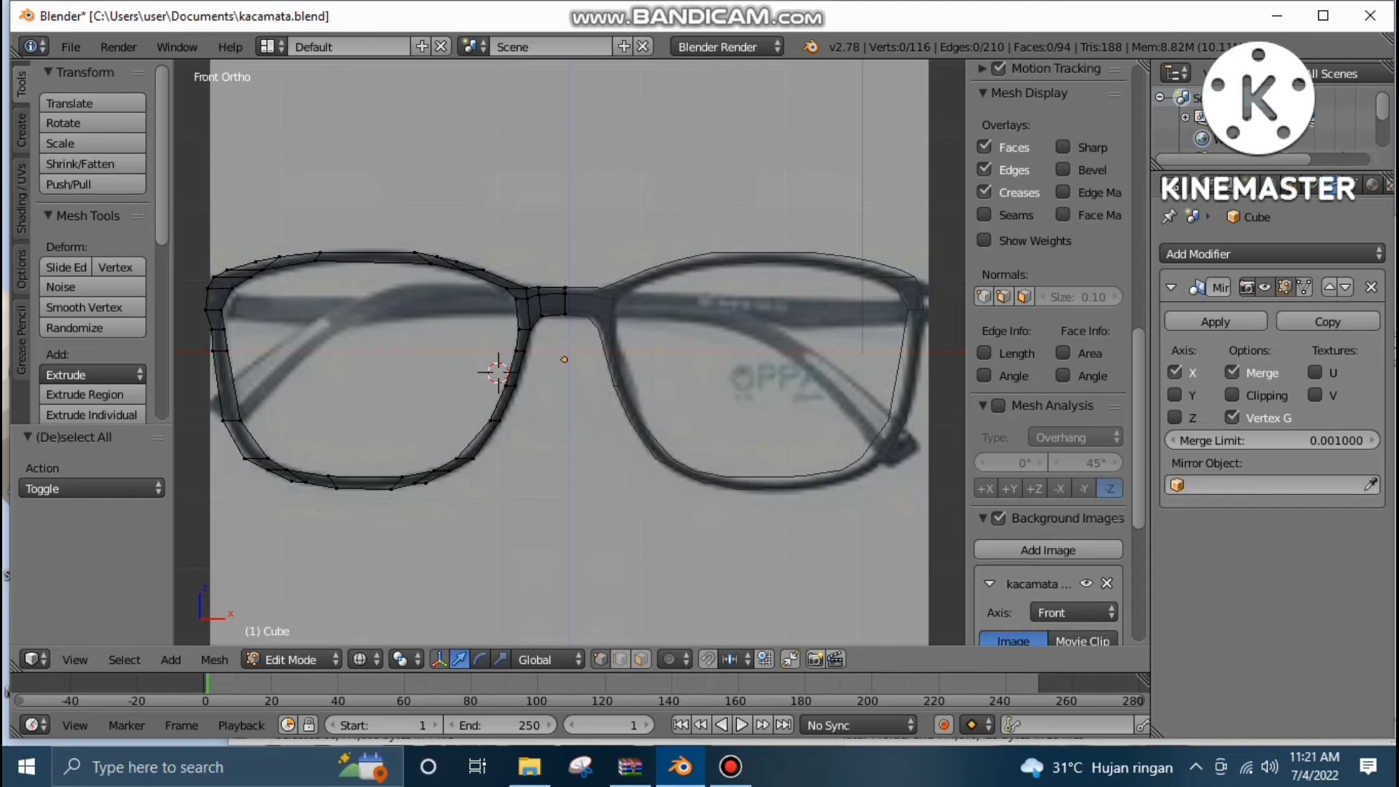
Add a loop cut near the middle of the left lens's top rim, slid by about 0.24, and move it 0.057 and -0.014 along Z.
{"action": "key", "text": "ctrl+r"}
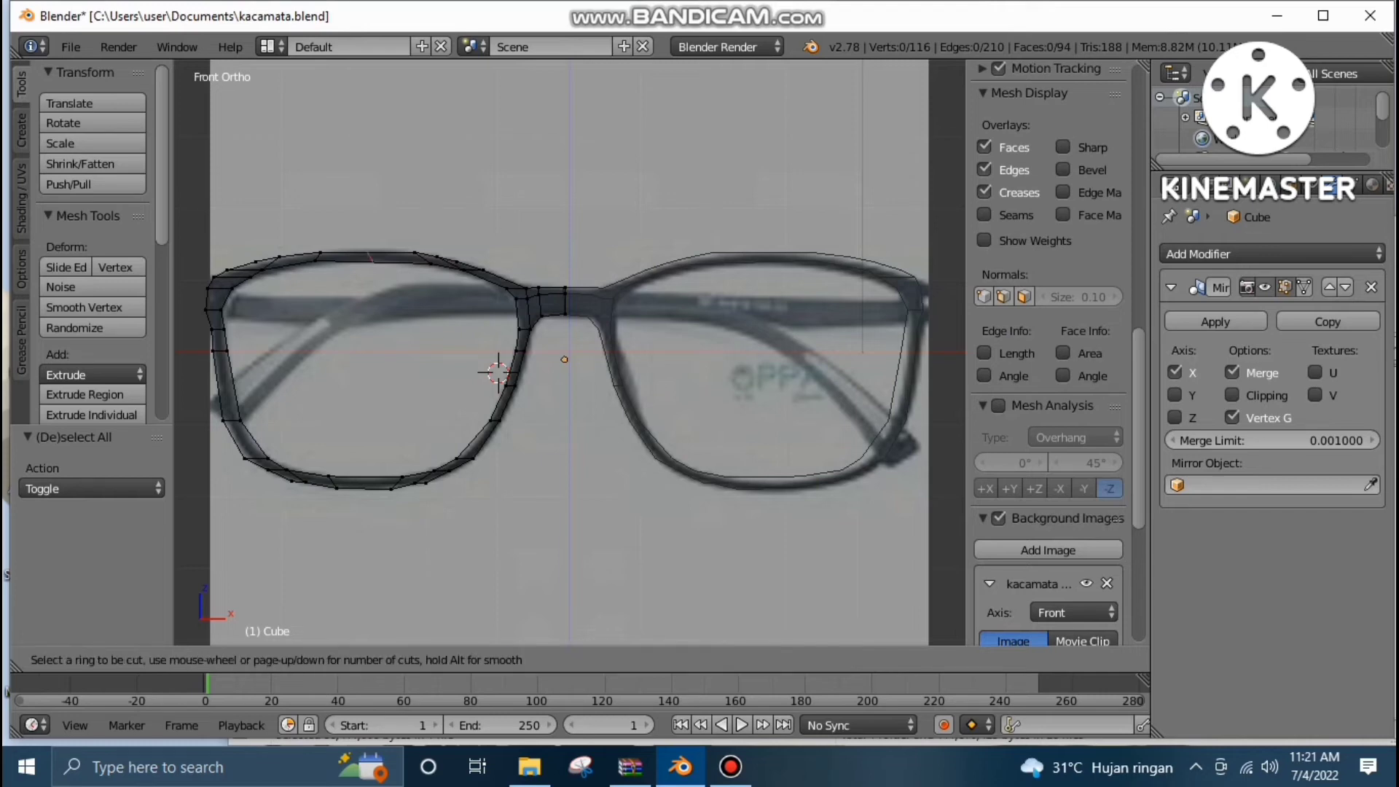
{"action": "left_click", "coordinate": [370, 257]}
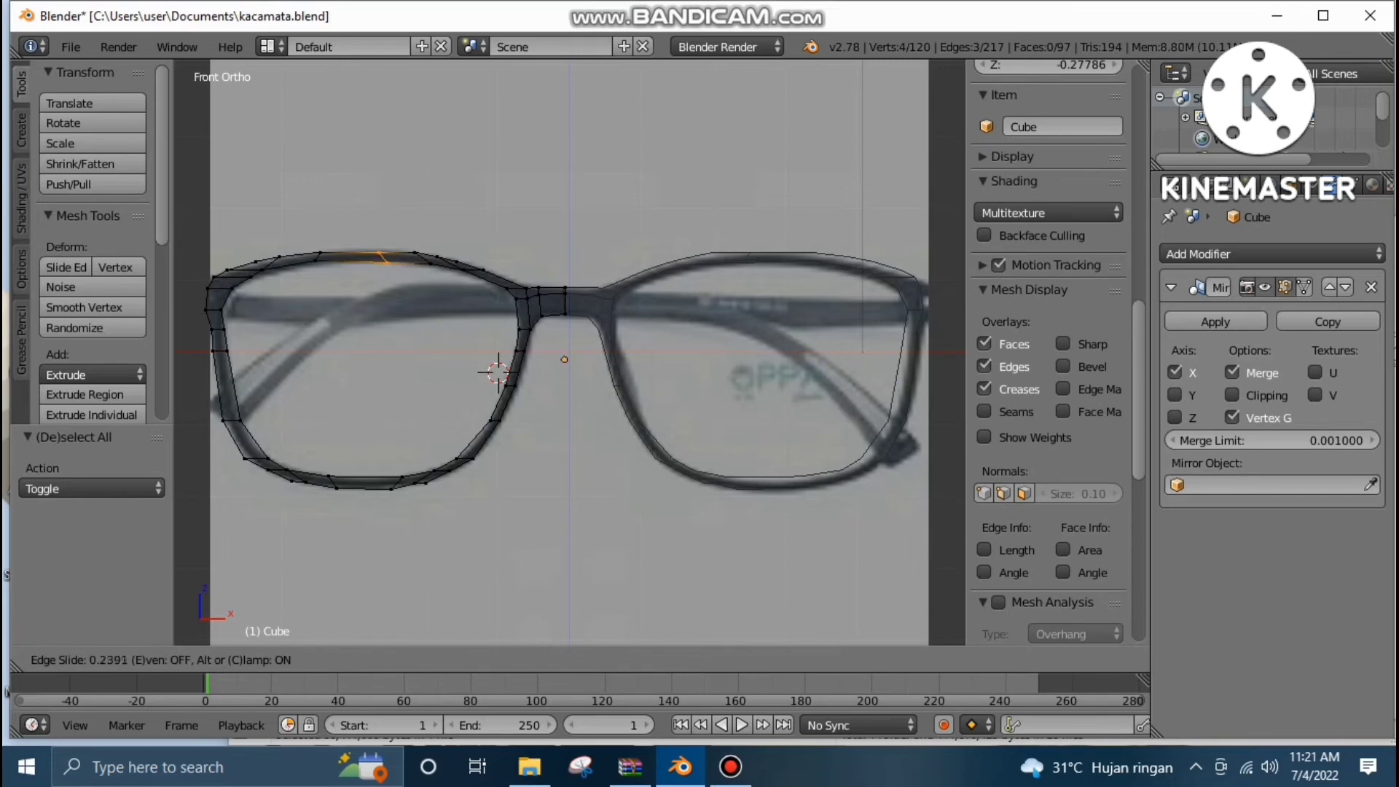
{"action": "left_click", "coordinate": [384, 258]}
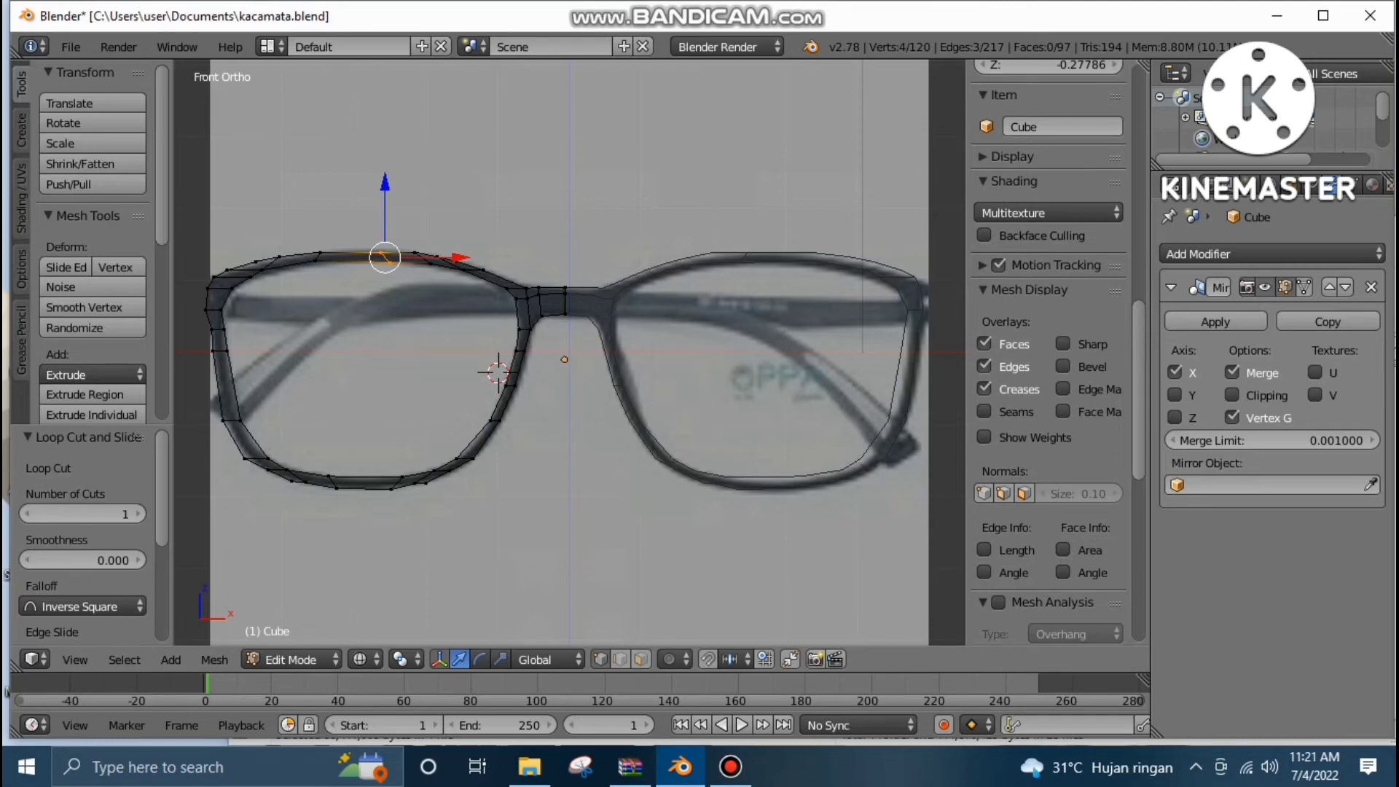
{"action": "left_click_drag", "start_coordinate": [385, 184], "coordinate": [385, 181]}
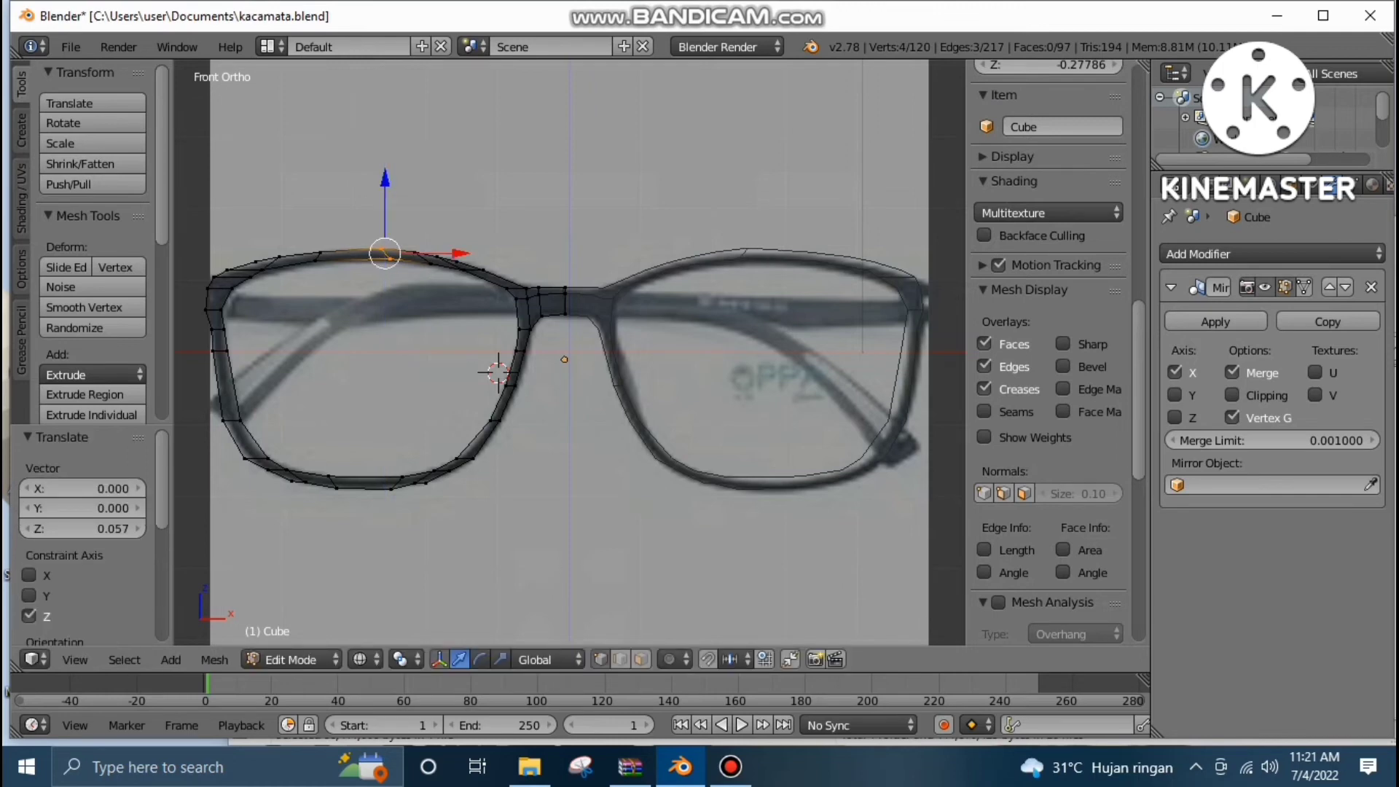
{"action": "left_click_drag", "start_coordinate": [385, 180], "coordinate": [385, 182]}
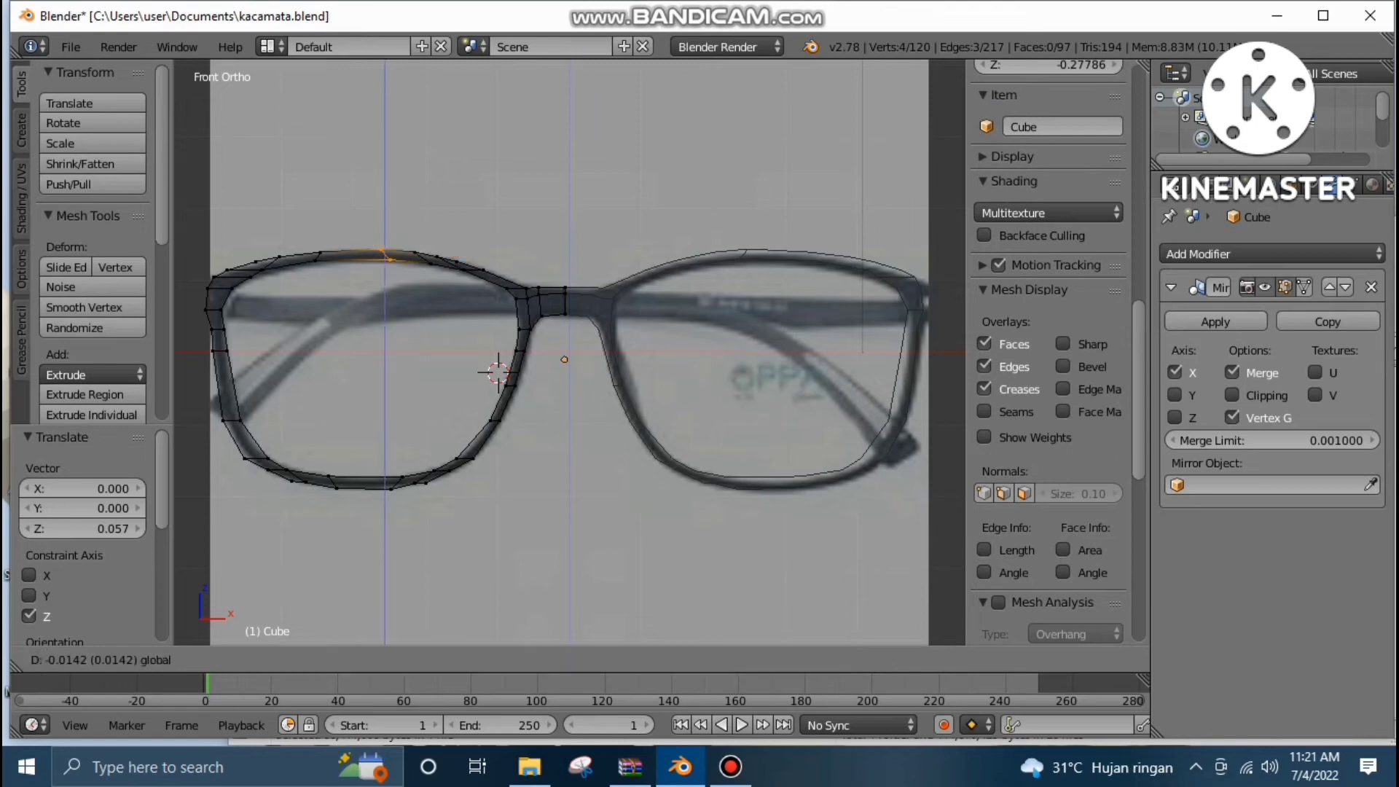
{"action": "left_click_drag", "start_coordinate": [385, 181], "coordinate": [384, 182]}
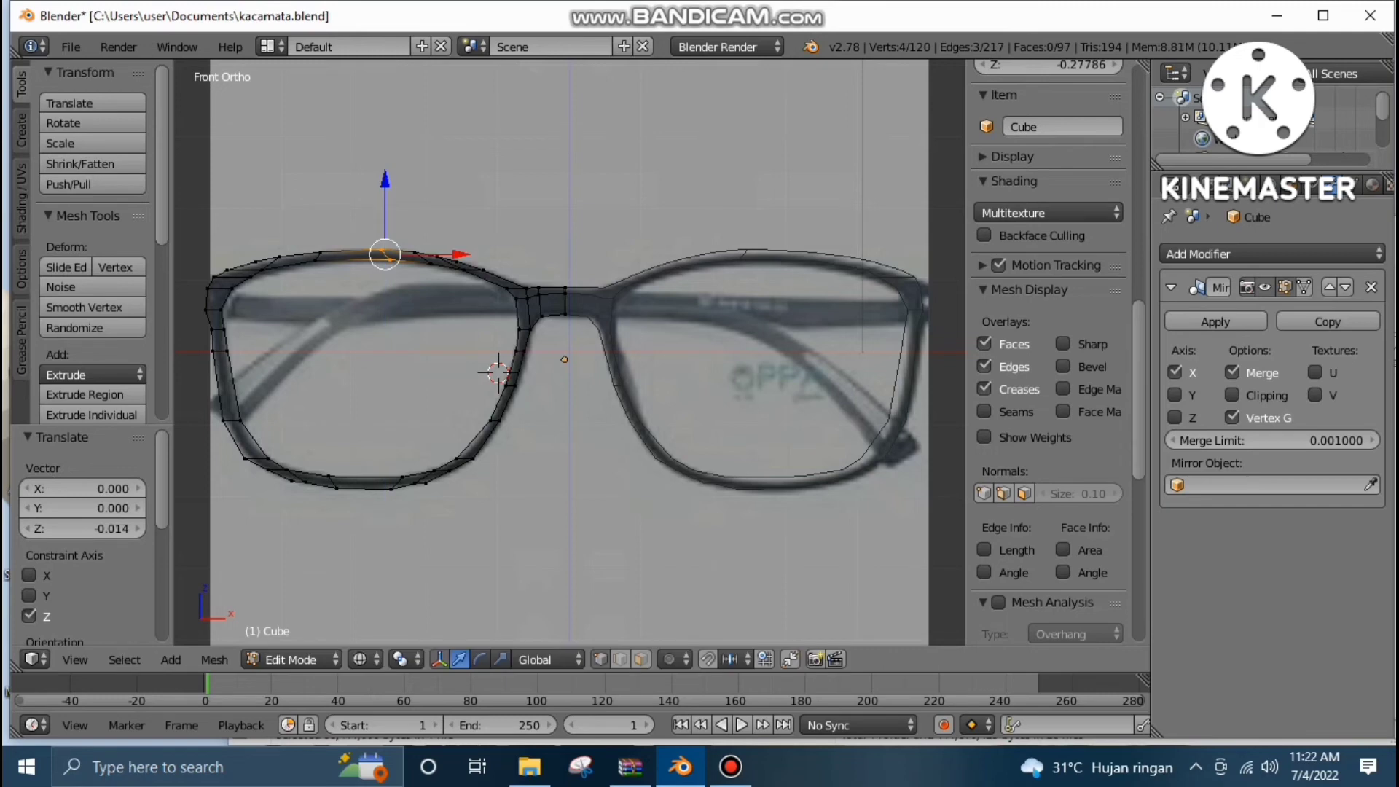
{"action": "key", "text": "a"}
{"action": "scroll", "coordinate": [1050, 350], "scroll_direction": "down", "scroll_amount": 5}
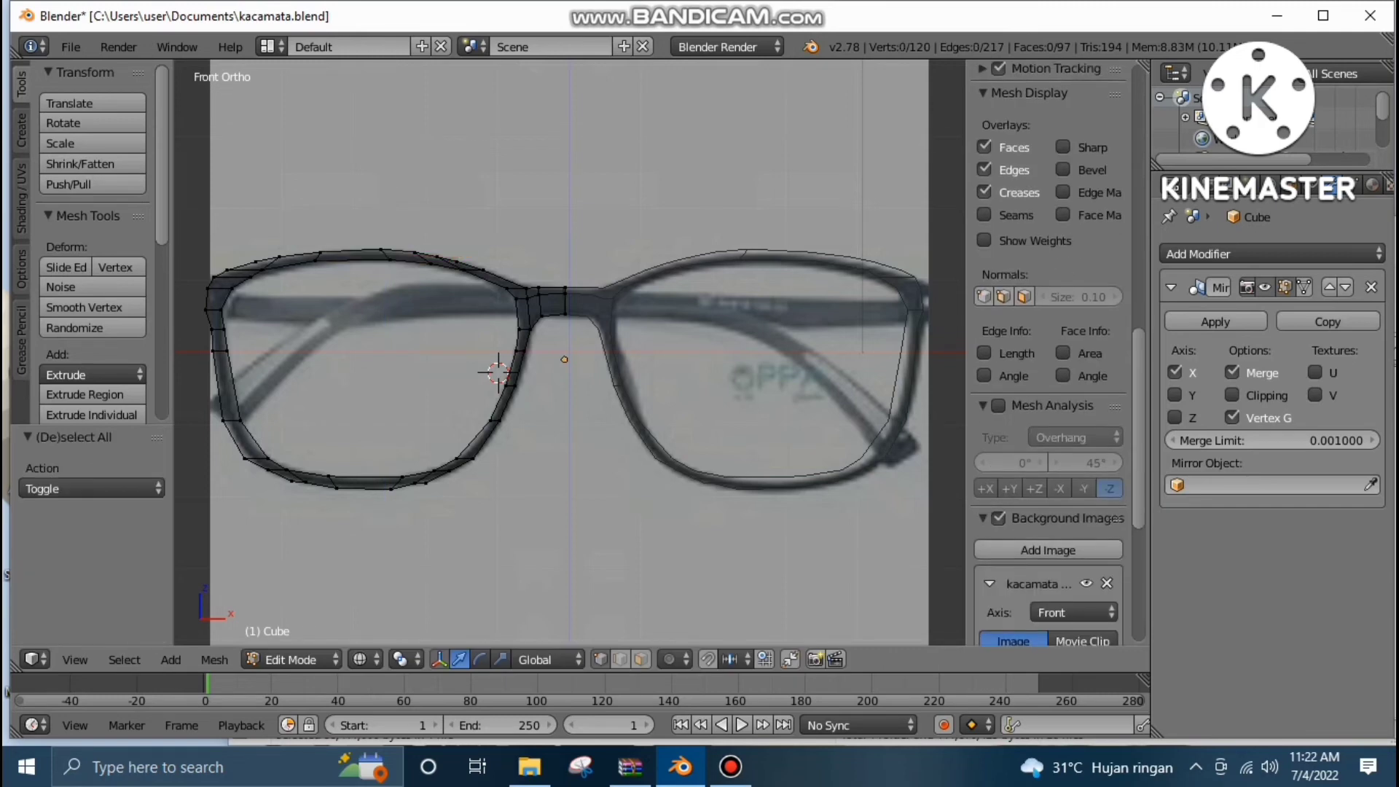
Try to shift the two upper vertices of the neighbouring top-rim edge loop on the nose side along Z.
{"action": "key", "text": "b"}
{"action": "left_click_drag", "start_coordinate": [408, 236], "coordinate": [421, 267]}
{"action": "scroll", "coordinate": [1049, 350], "scroll_direction": "up", "scroll_amount": 5}
{"action": "key", "text": "g"}
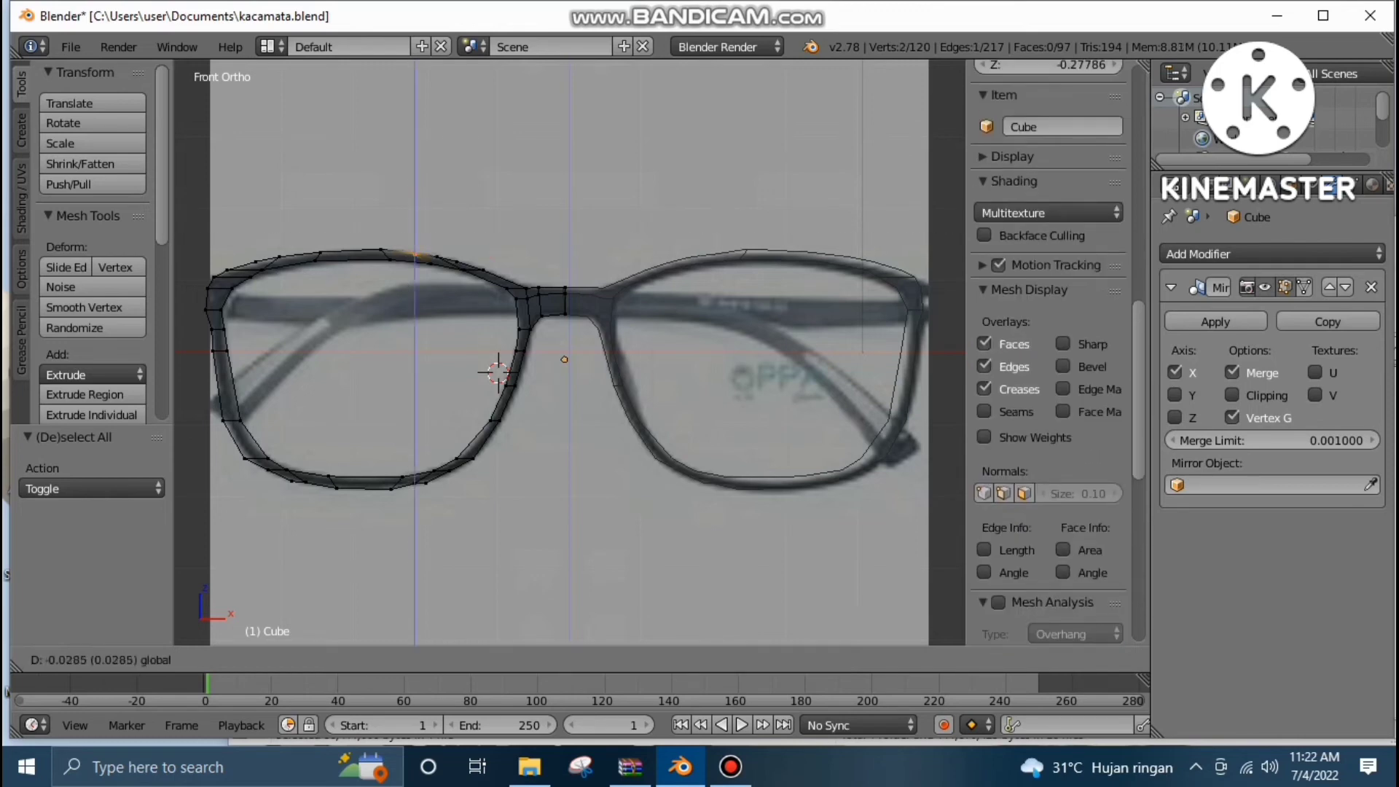
{"action": "key", "text": "z"}
{"action": "key", "text": "Return"}
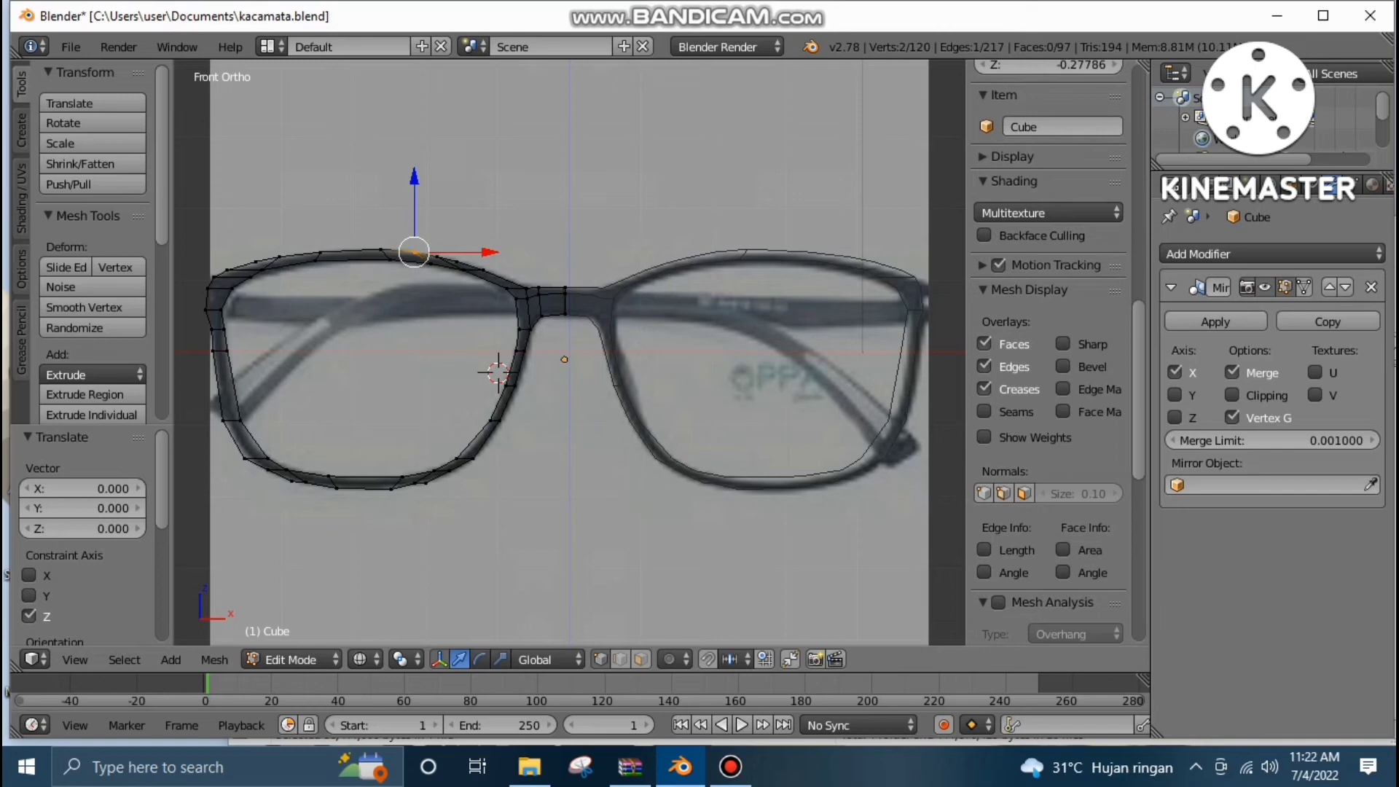
{"action": "key", "text": "a"}
{"action": "scroll", "coordinate": [1049, 350], "scroll_direction": "down", "scroll_amount": 5}
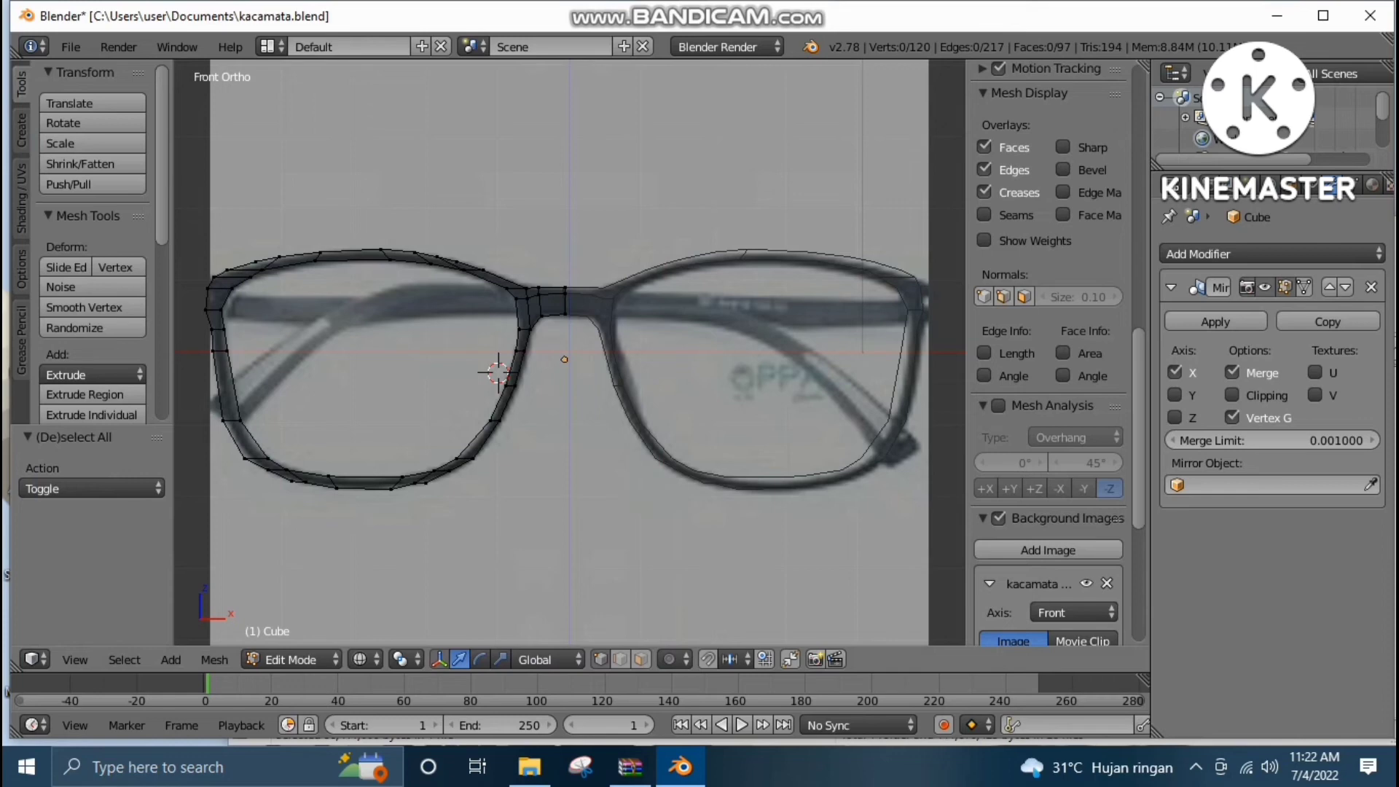
Add a nearly centred loop cut on the outer side of the previous top-rim cut and move it -0.014 and 0.043 along Z.
{"action": "key", "text": "ctrl+r"}
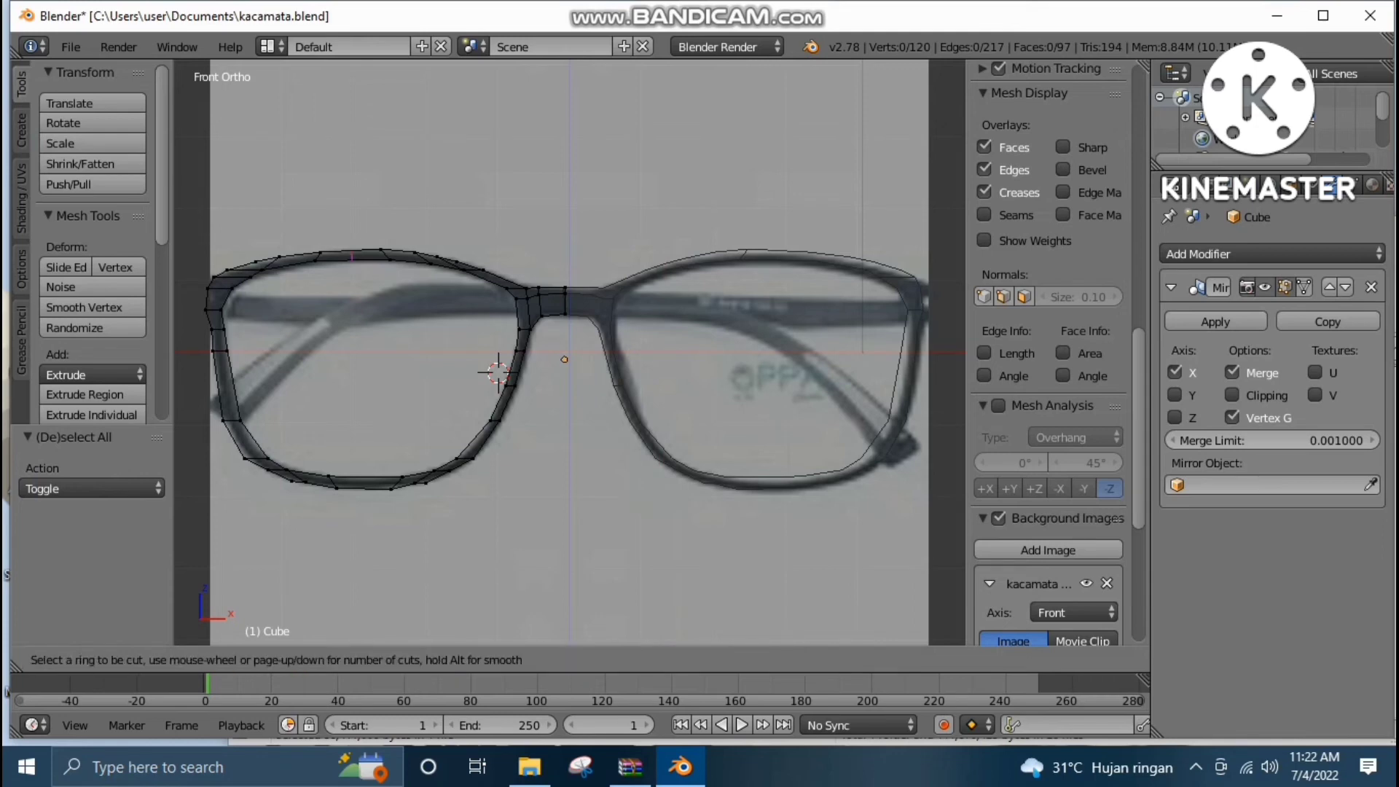
{"action": "left_click", "coordinate": [352, 257]}
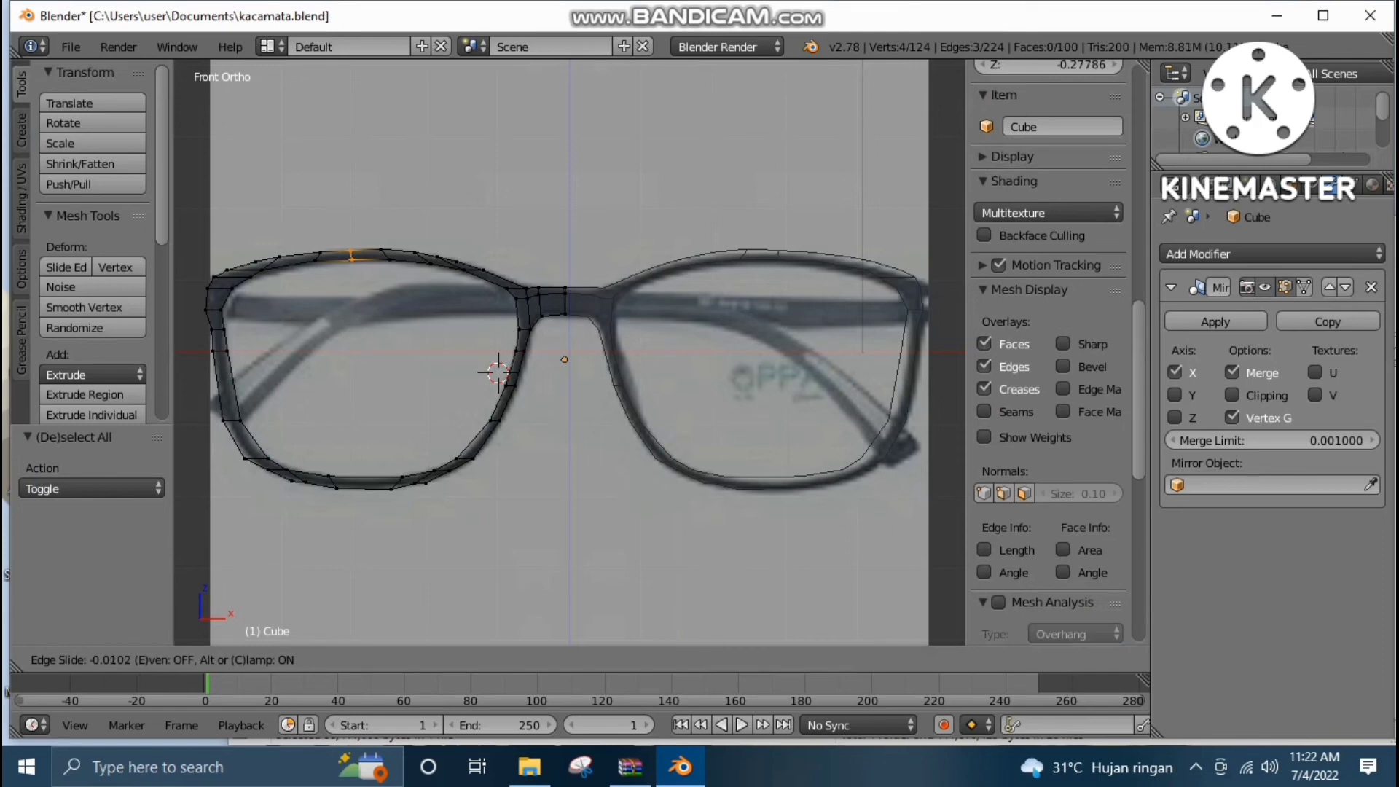
{"action": "left_click", "coordinate": [352, 257]}
{"action": "left_click_drag", "start_coordinate": [351, 183], "coordinate": [352, 180]}
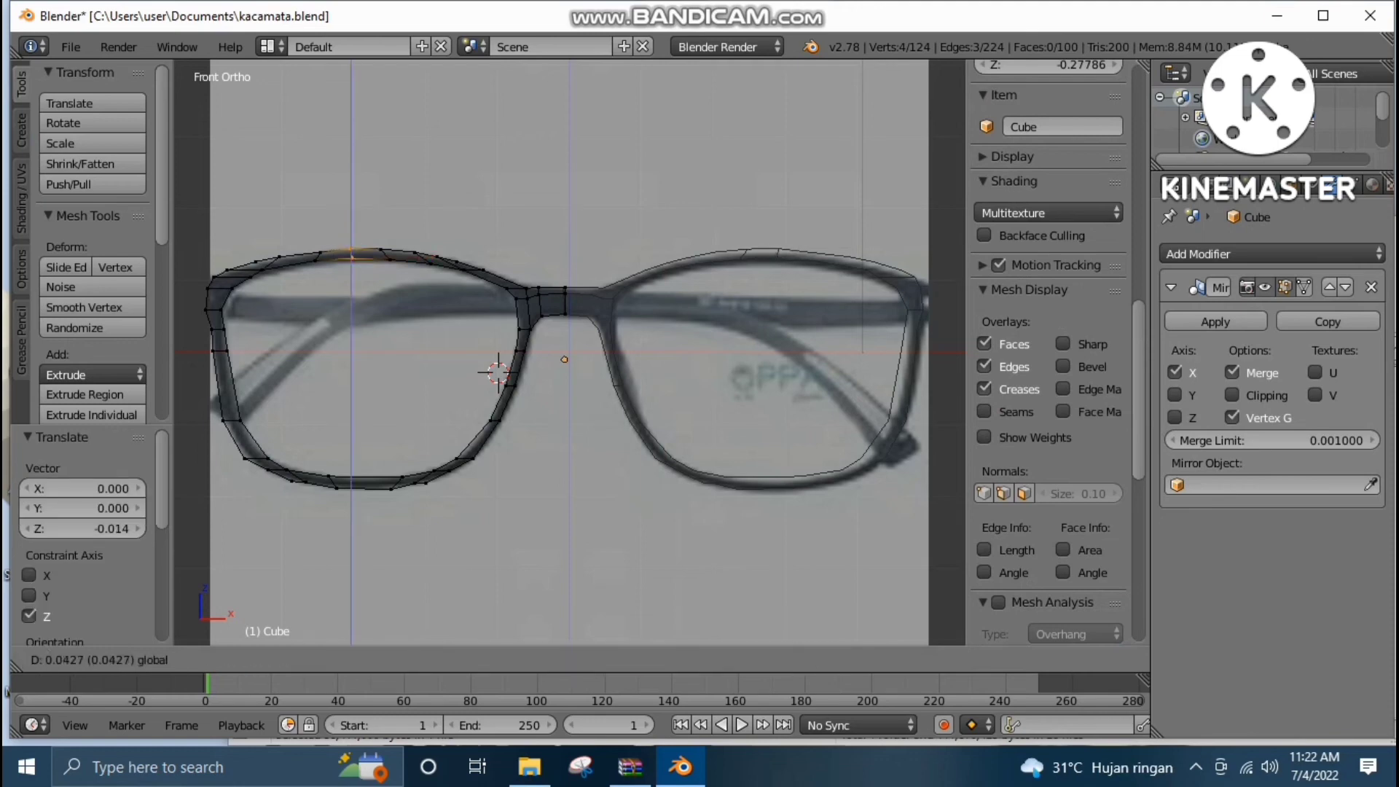
{"action": "left_click_drag", "start_coordinate": [351, 180], "coordinate": [351, 181]}
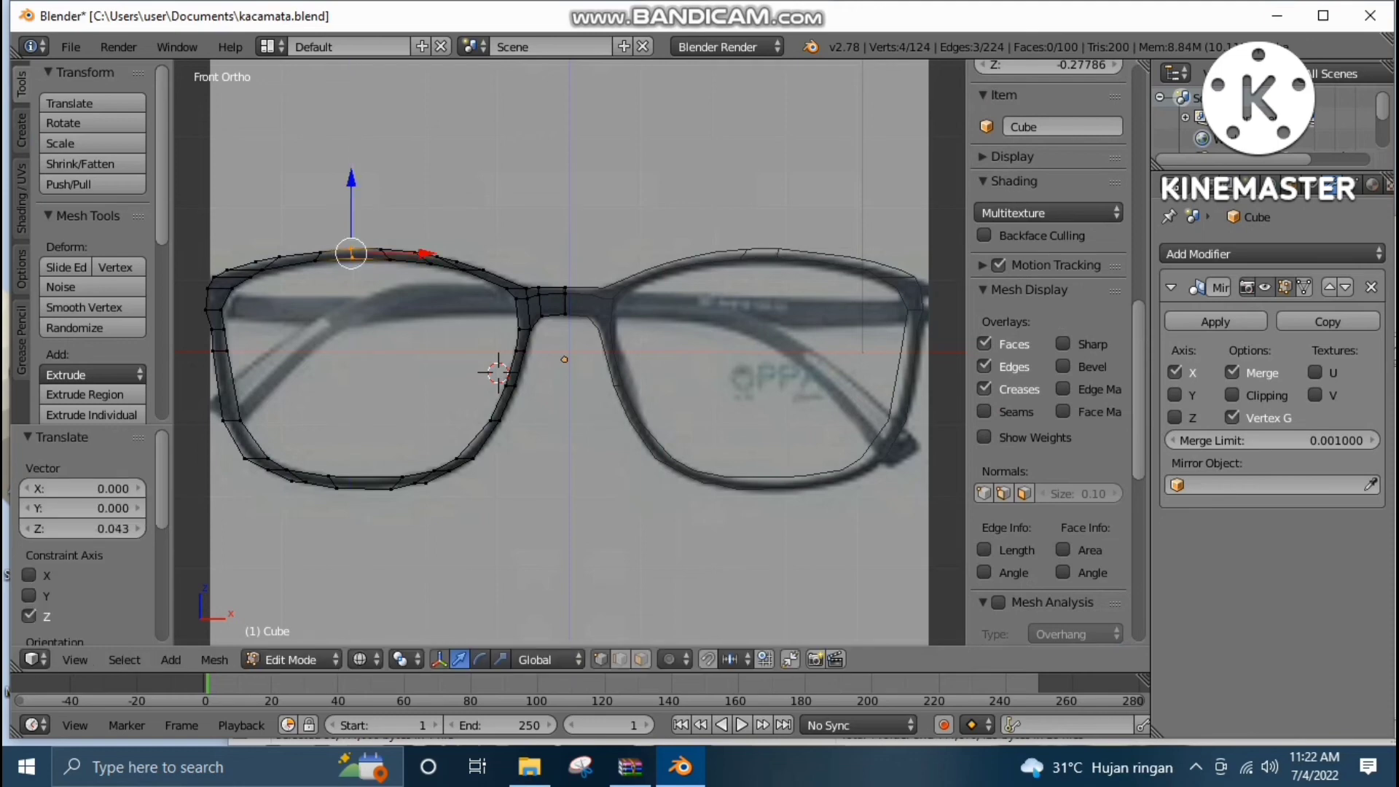
{"action": "key", "text": "a"}
{"action": "scroll", "coordinate": [1049, 350], "scroll_direction": "down", "scroll_amount": 6}
Move the two lens-side vertices of the newest top-rim edge loop by -0.028 along Z.
{"action": "key", "text": "b"}
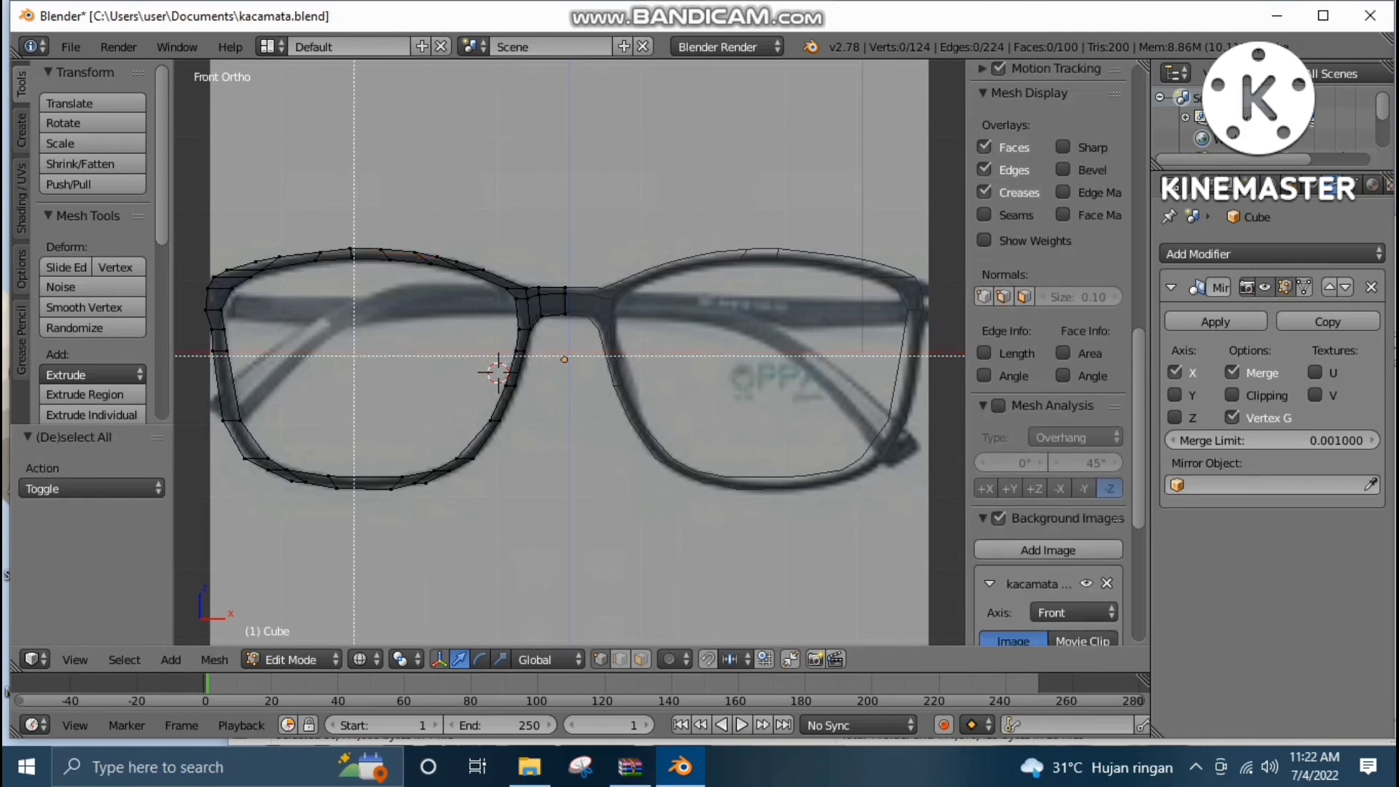
{"action": "left_click_drag", "start_coordinate": [345, 250], "coordinate": [362, 270]}
{"action": "scroll", "coordinate": [1049, 350], "scroll_direction": "up", "scroll_amount": 4}
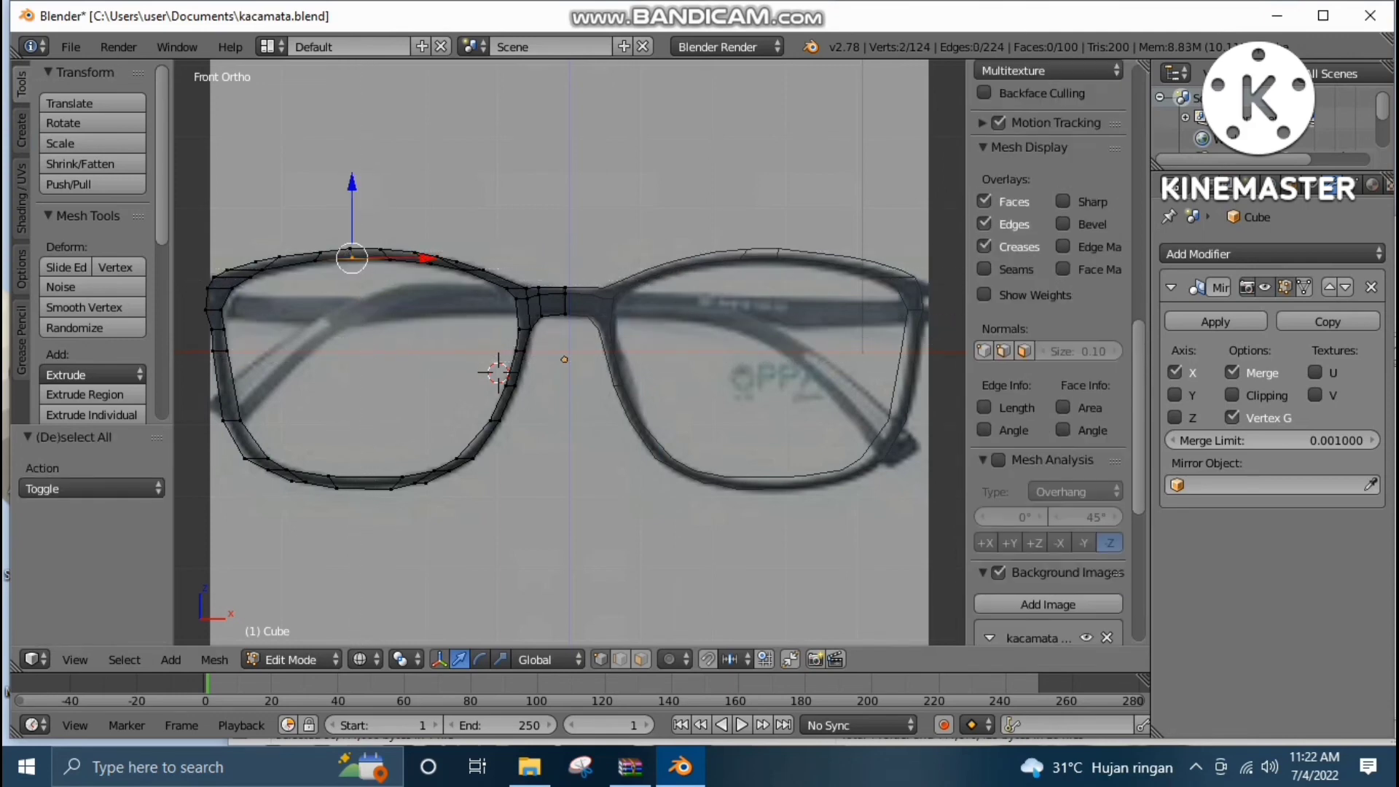
{"action": "key", "text": "g"}
{"action": "key", "text": "z"}
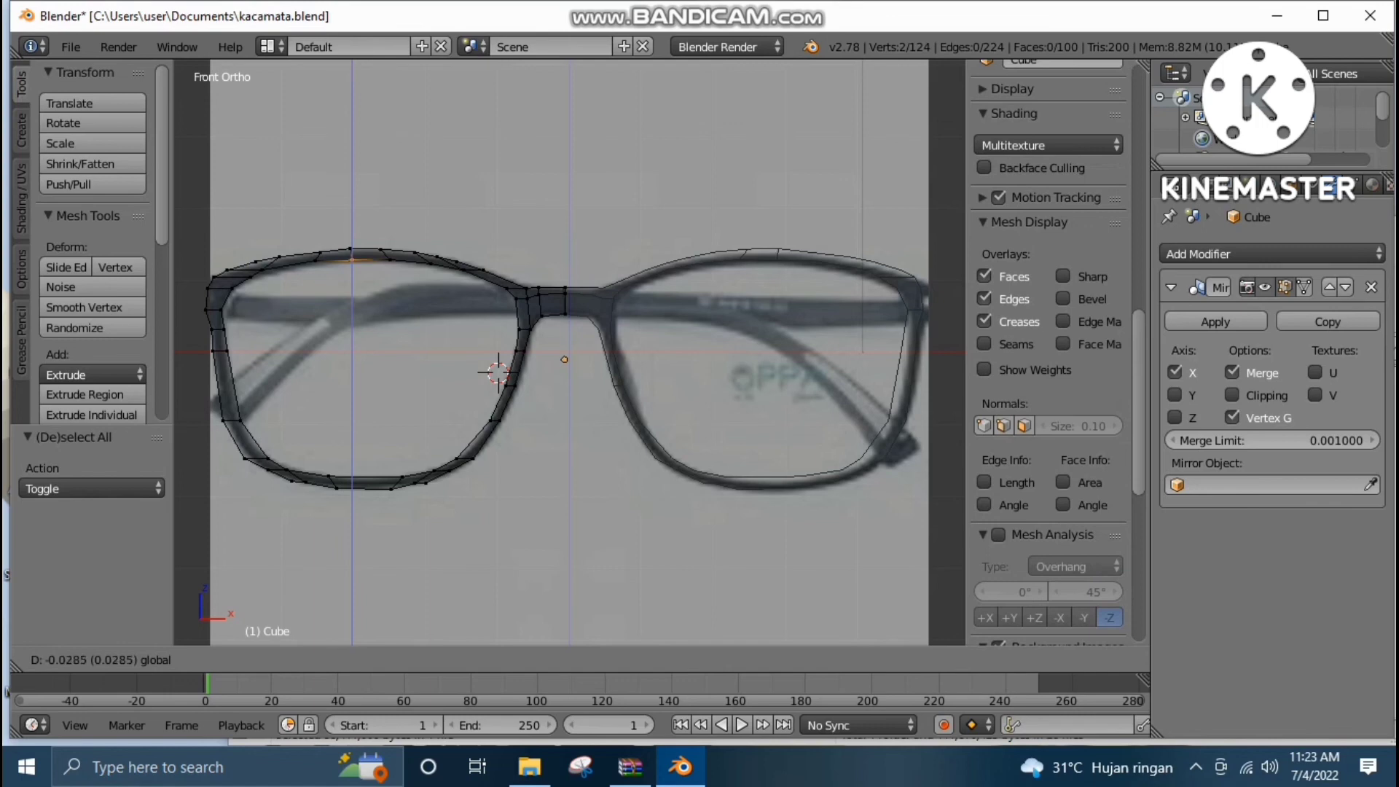
{"action": "key", "text": "Return"}
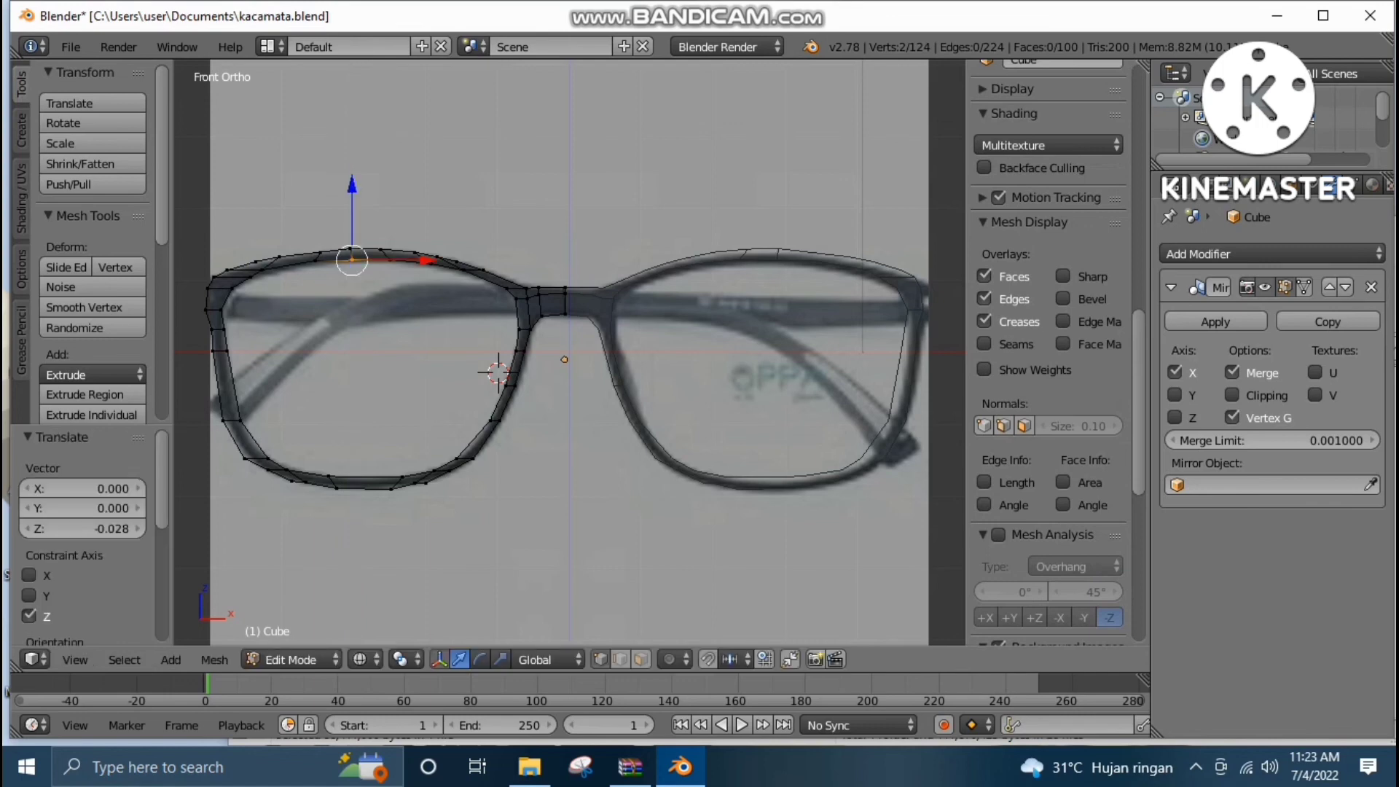
Try to shift the two lens-side vertices of the newest top-rim edge loop along Z again.
{"action": "key", "text": "a"}
{"action": "scroll", "coordinate": [1049, 350], "scroll_direction": "down", "scroll_amount": 5}
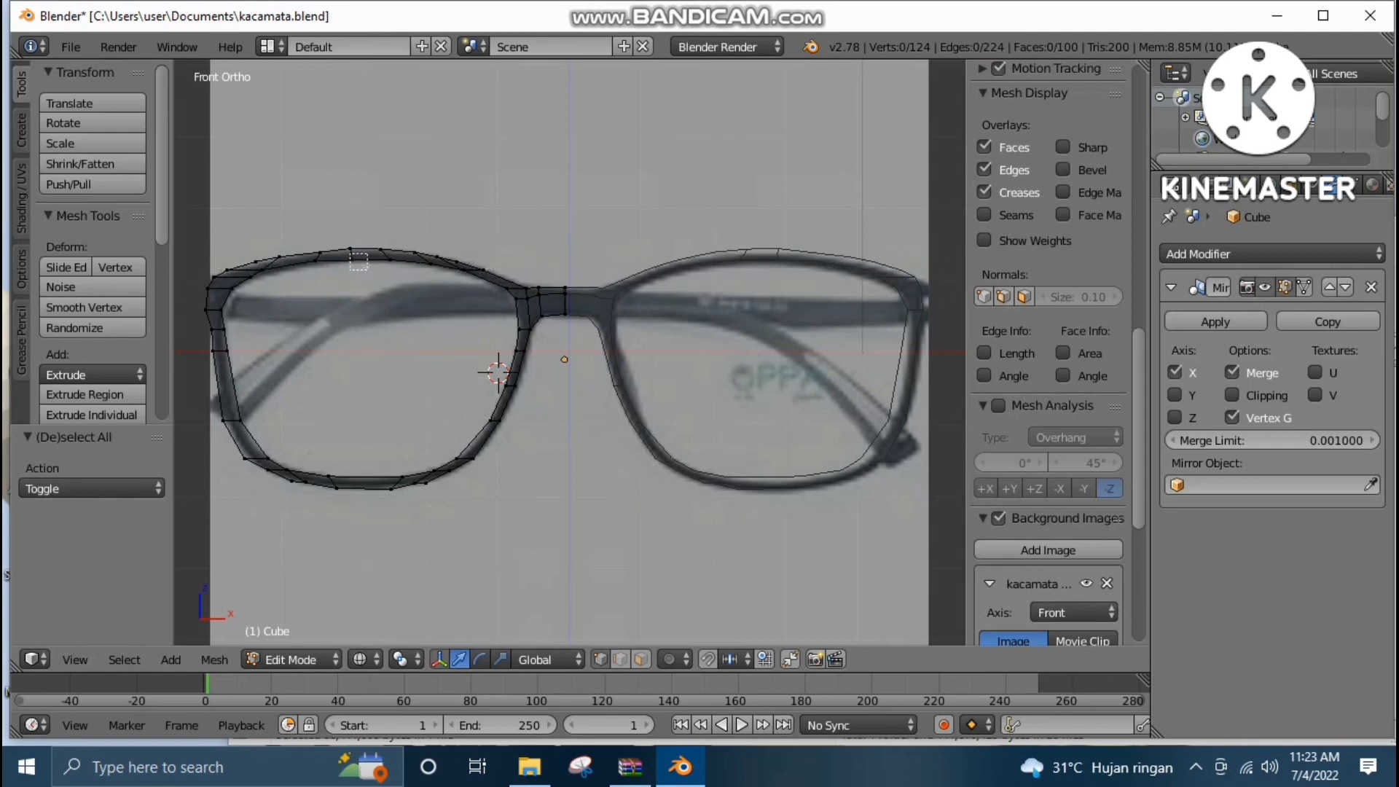
{"action": "right_click", "coordinate": [352, 260]}
{"action": "scroll", "coordinate": [1050, 350], "scroll_direction": "up", "scroll_amount": 5}
{"action": "key", "text": "g"}
{"action": "key", "text": "z"}
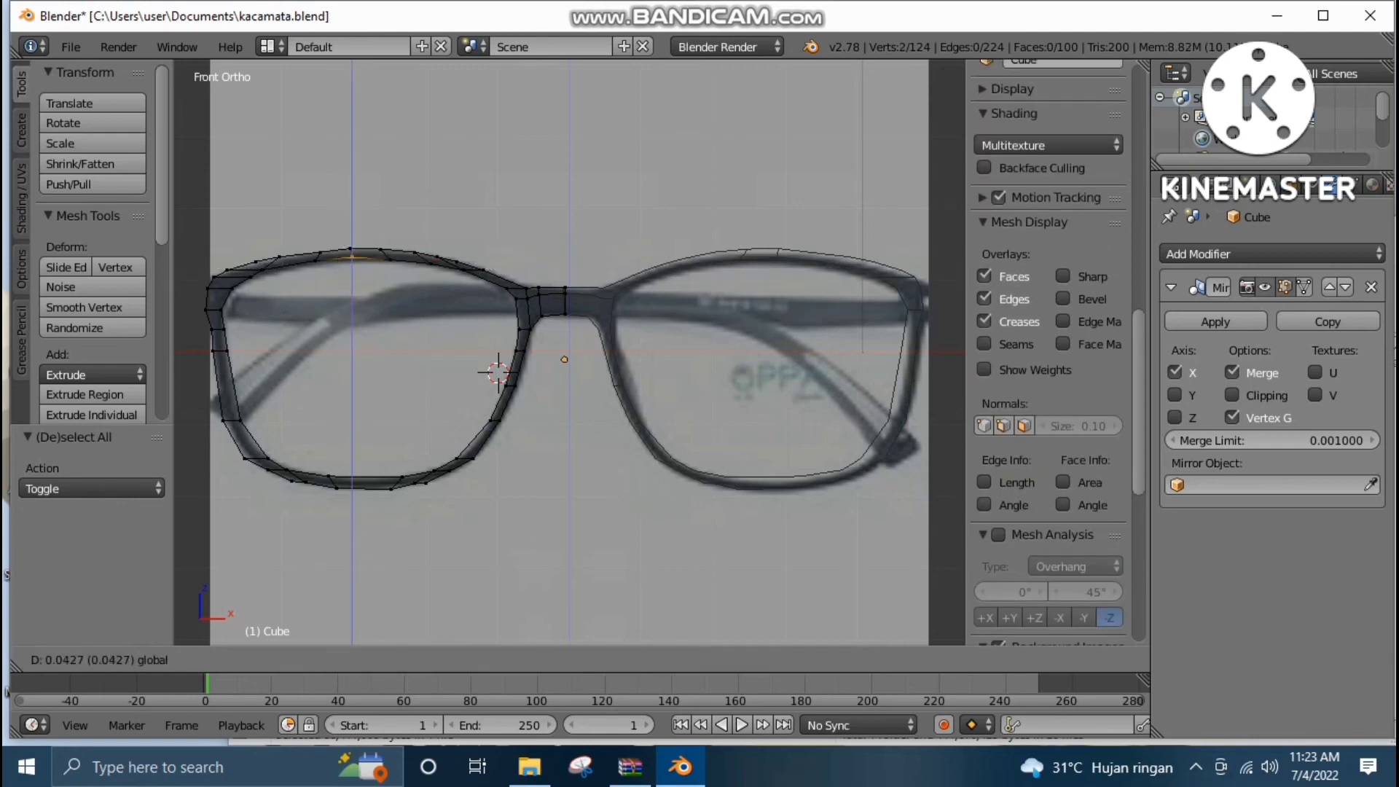
{"action": "key", "text": "Return"}
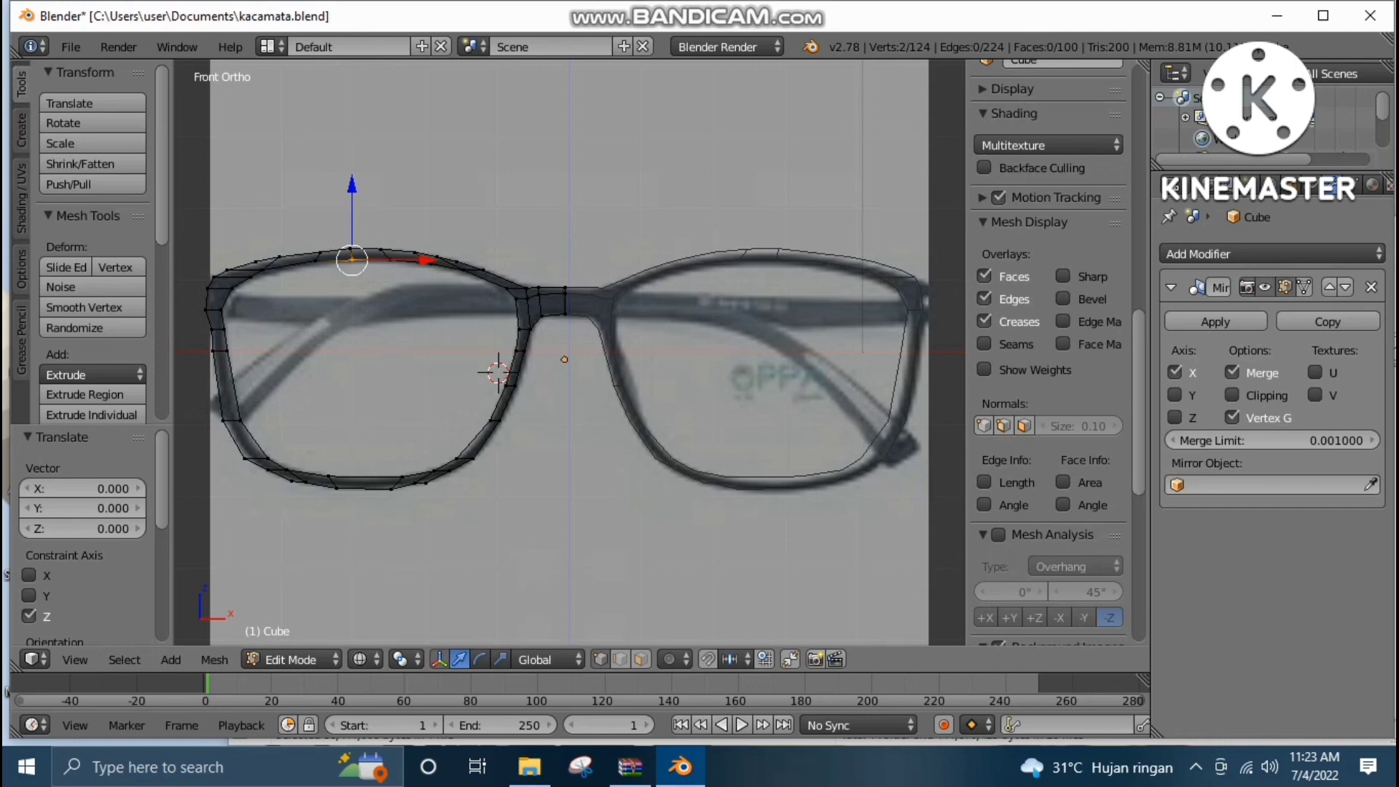
{"action": "key", "text": "a"}
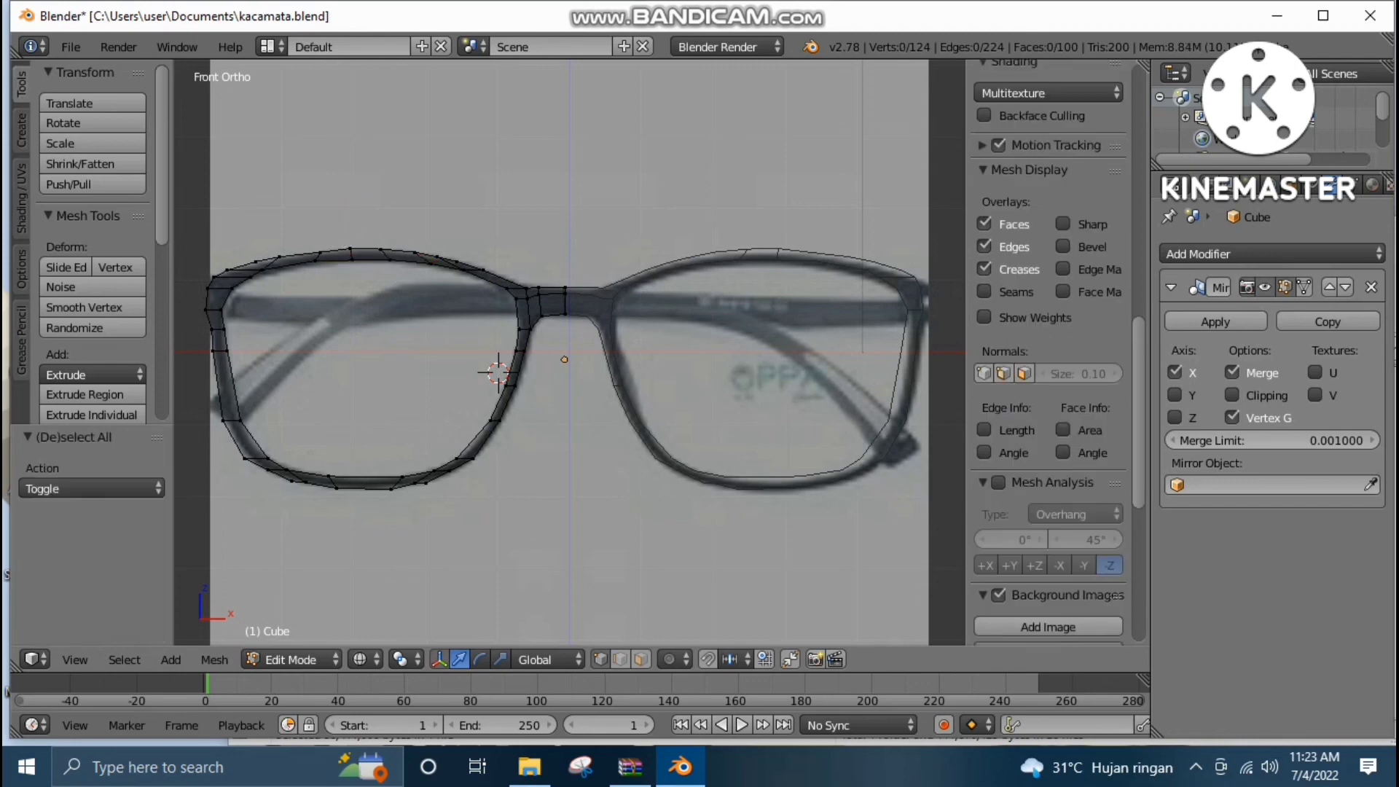
Move the two outer-edge vertices at the left lens's lower temple-side corner by 0.071 along X.
{"action": "scroll", "coordinate": [1049, 350], "scroll_direction": "down", "scroll_amount": 4}
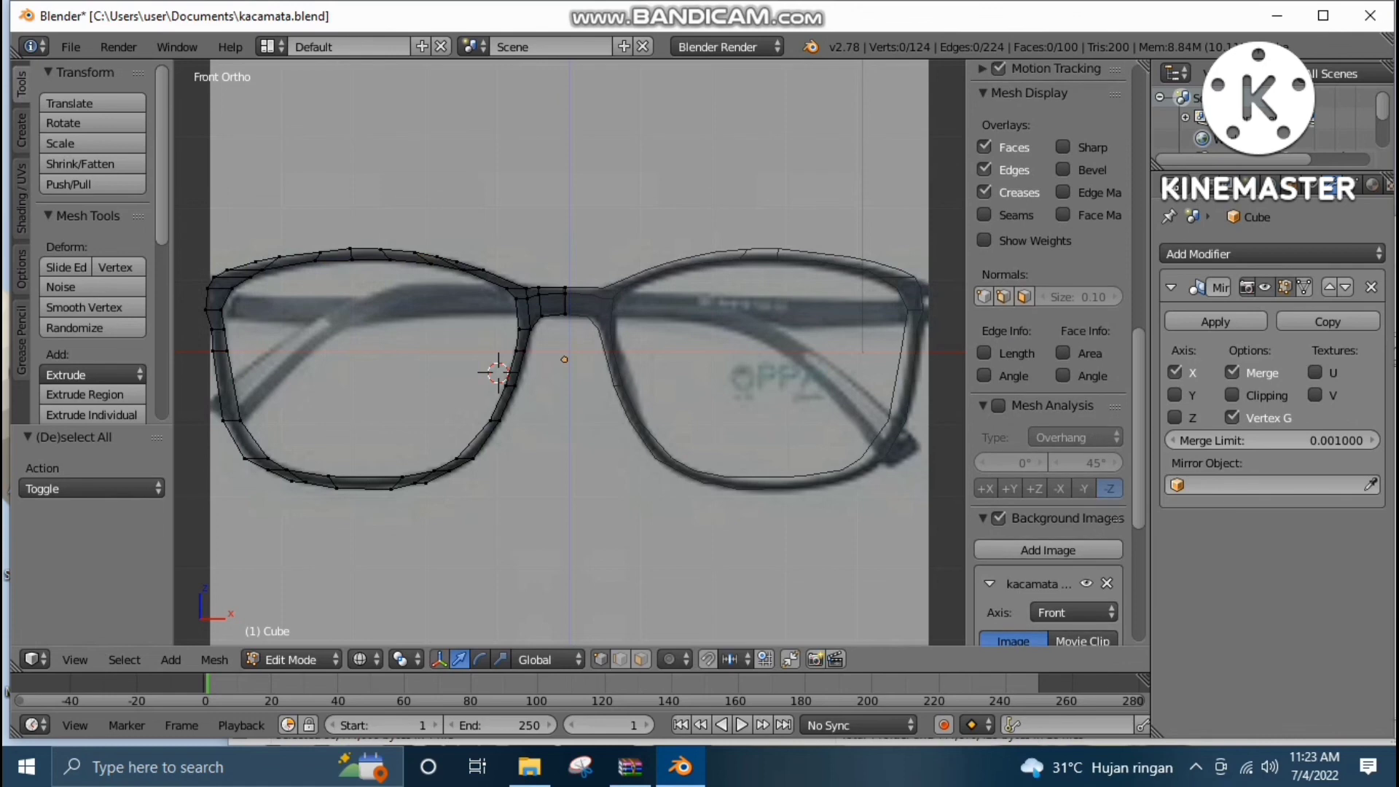
{"action": "key", "text": "b"}
{"action": "left_click_drag", "start_coordinate": [227, 446], "coordinate": [256, 475]}
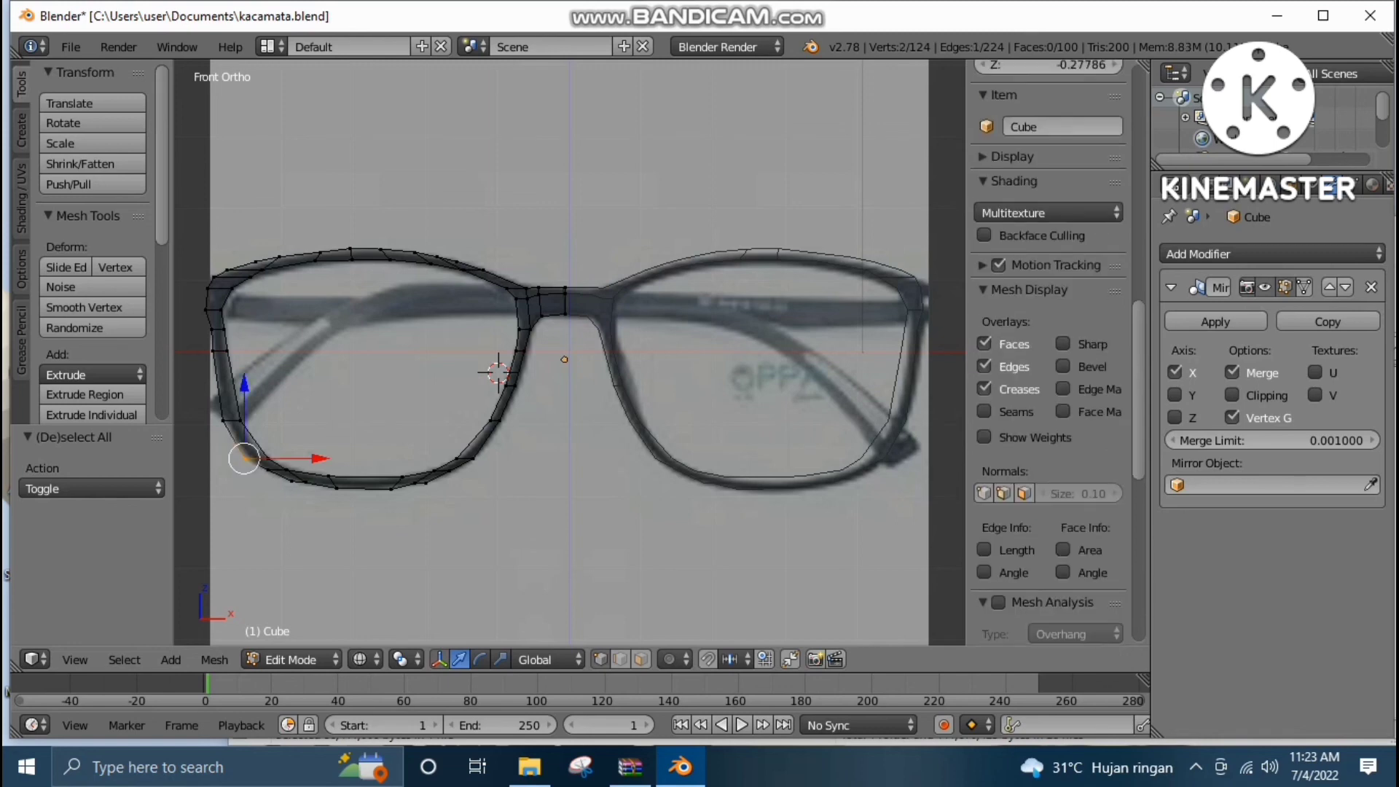
{"action": "left_click_drag", "start_coordinate": [319, 458], "coordinate": [328, 459]}
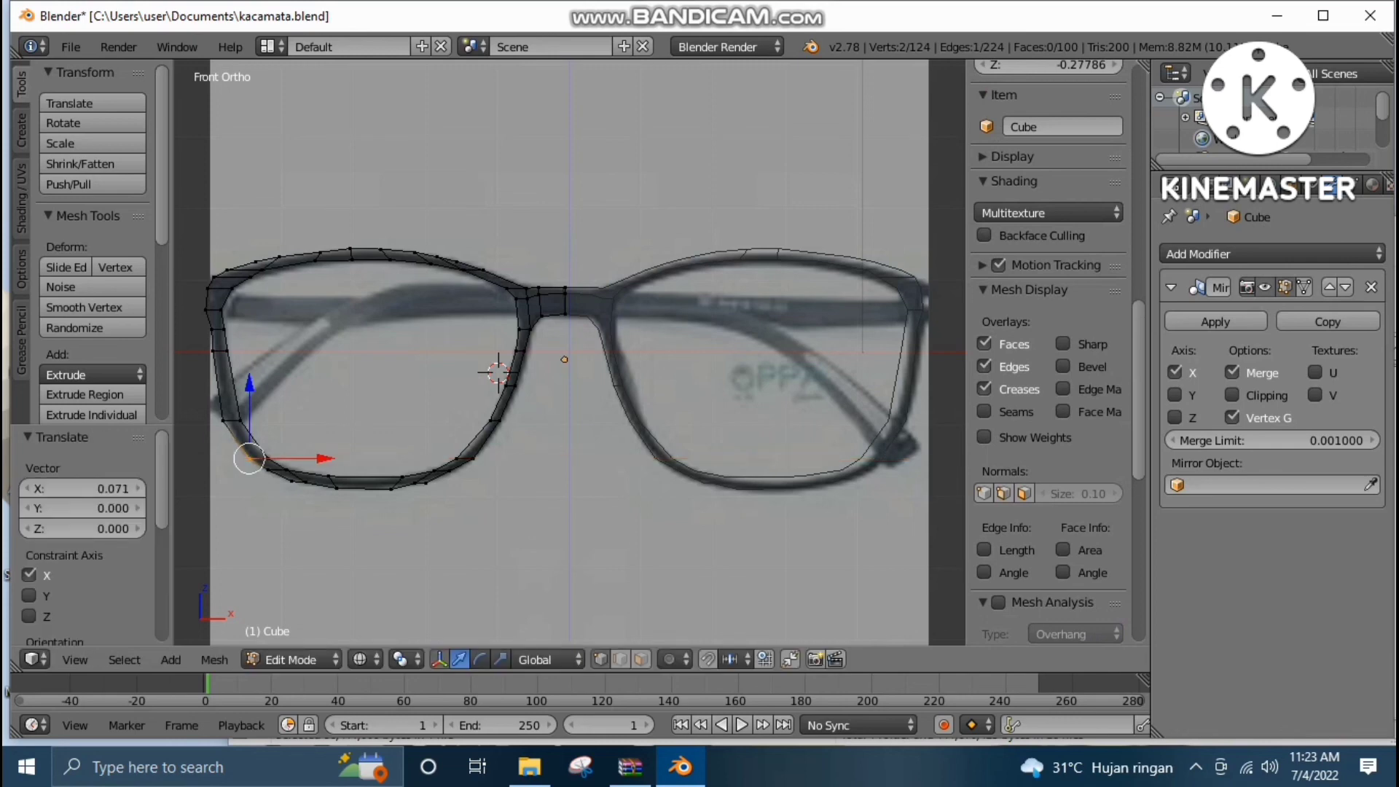
{"action": "key", "text": "a"}
Box-select the lens-side vertices at the left lens rim's lower nose-side corner.
{"action": "scroll", "coordinate": [1050, 349], "scroll_direction": "down", "scroll_amount": 6}
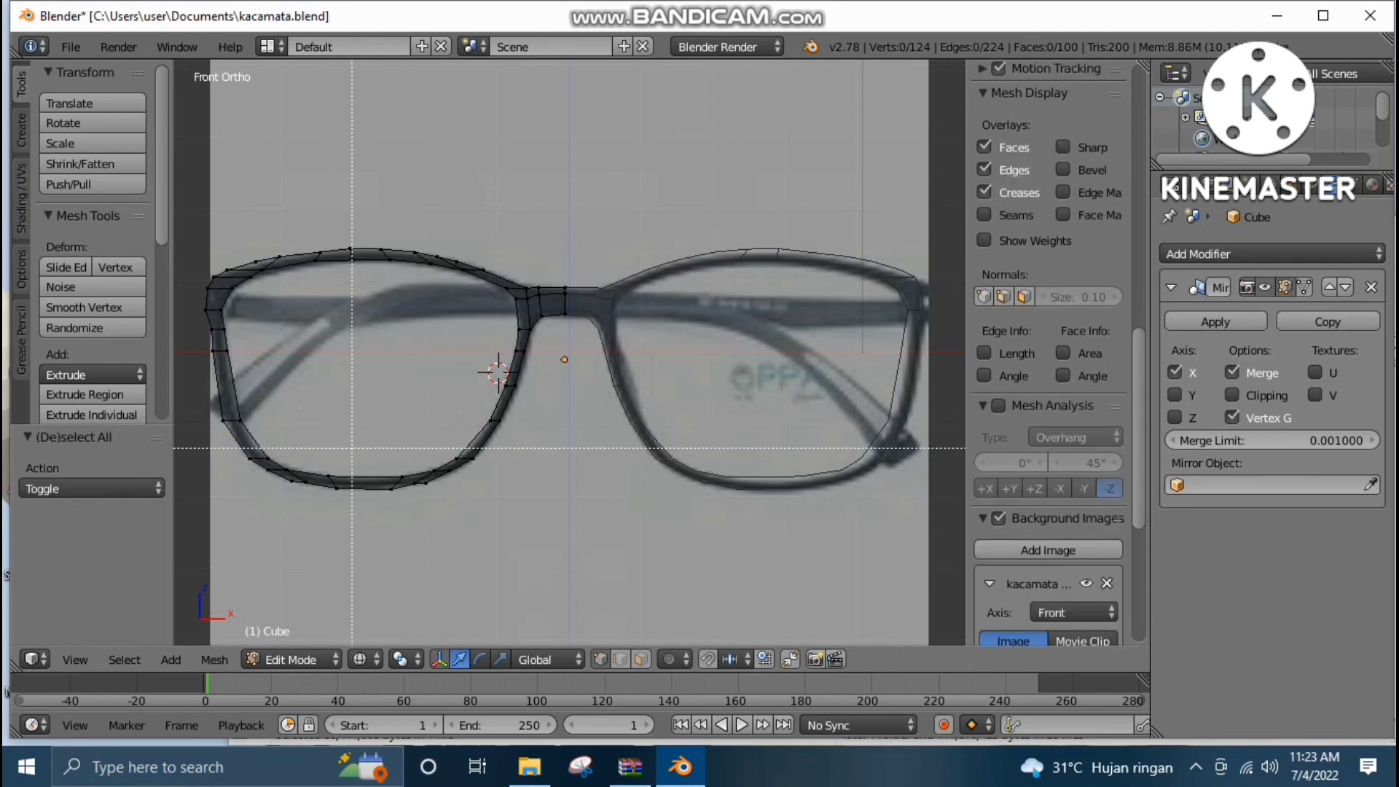
{"action": "left_click_drag", "start_coordinate": [436, 442], "coordinate": [465, 468]}
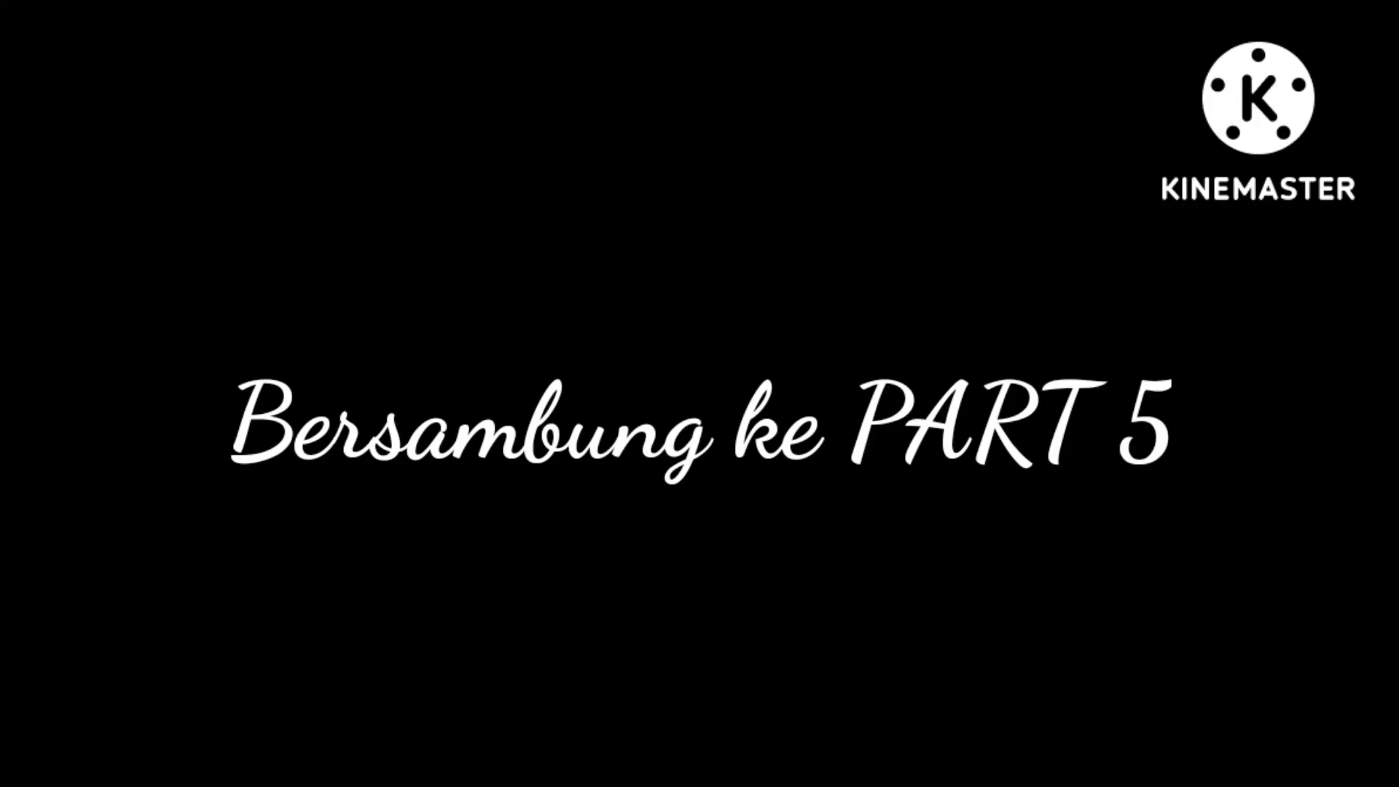